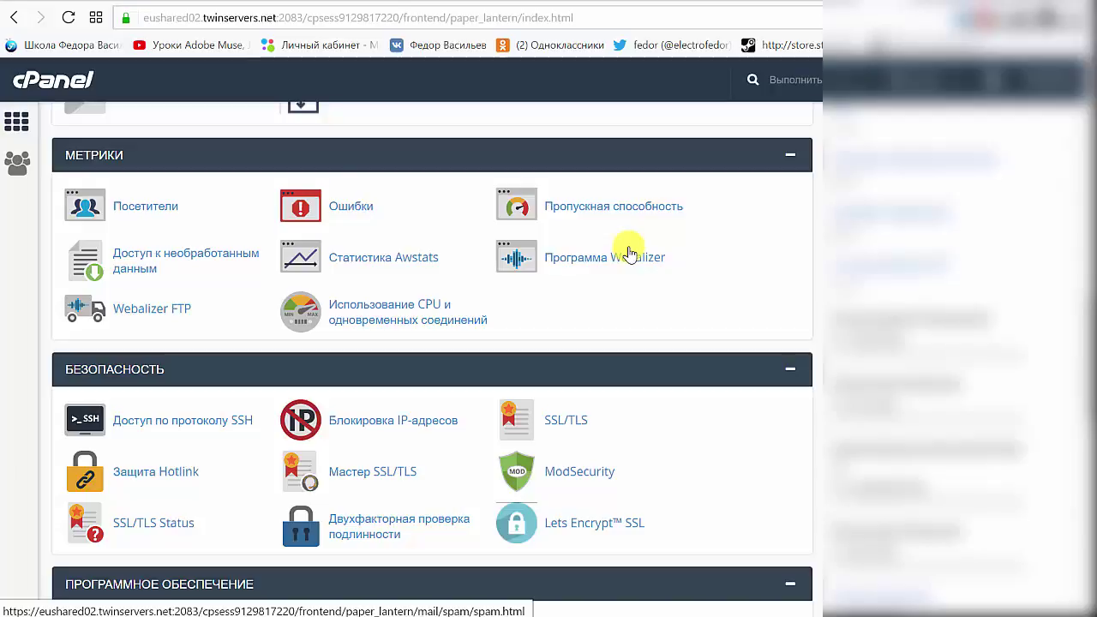
Open cPanel's PHP version selector and review the available versions, leaving PHP 7.0 selected.
scroll(630, 253, down, 5)
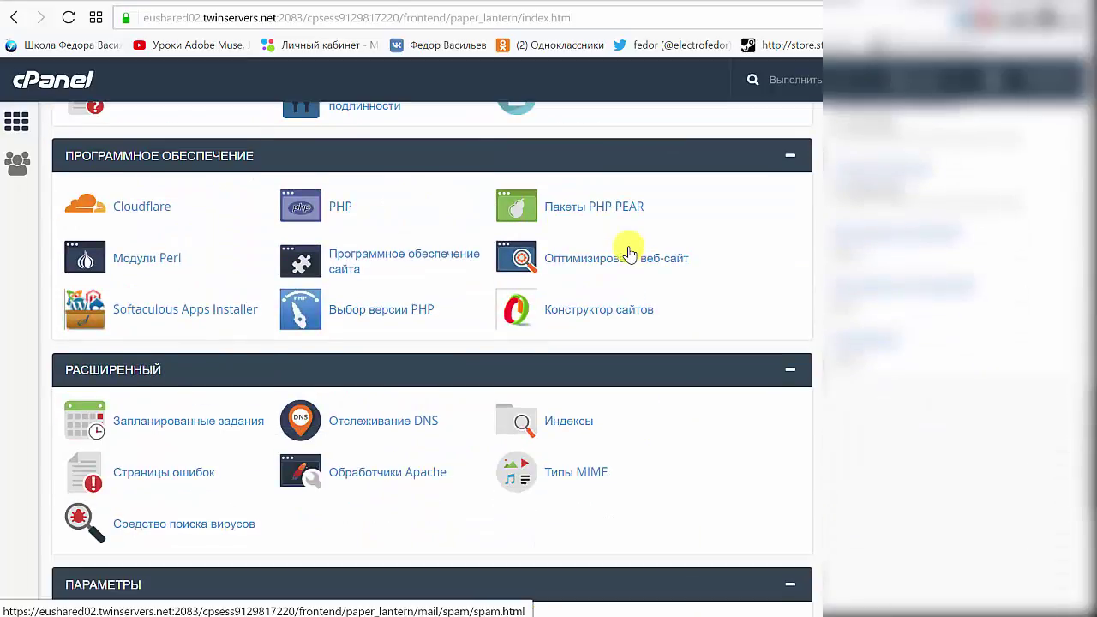
click(352, 309)
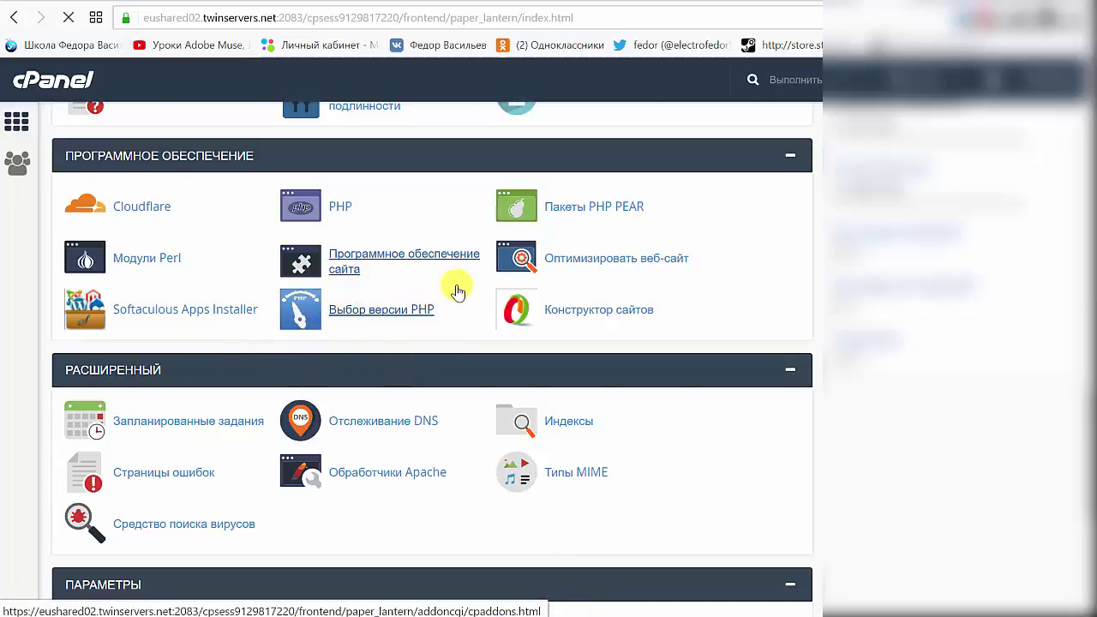
click(208, 210)
click(208, 210)
click(208, 210)
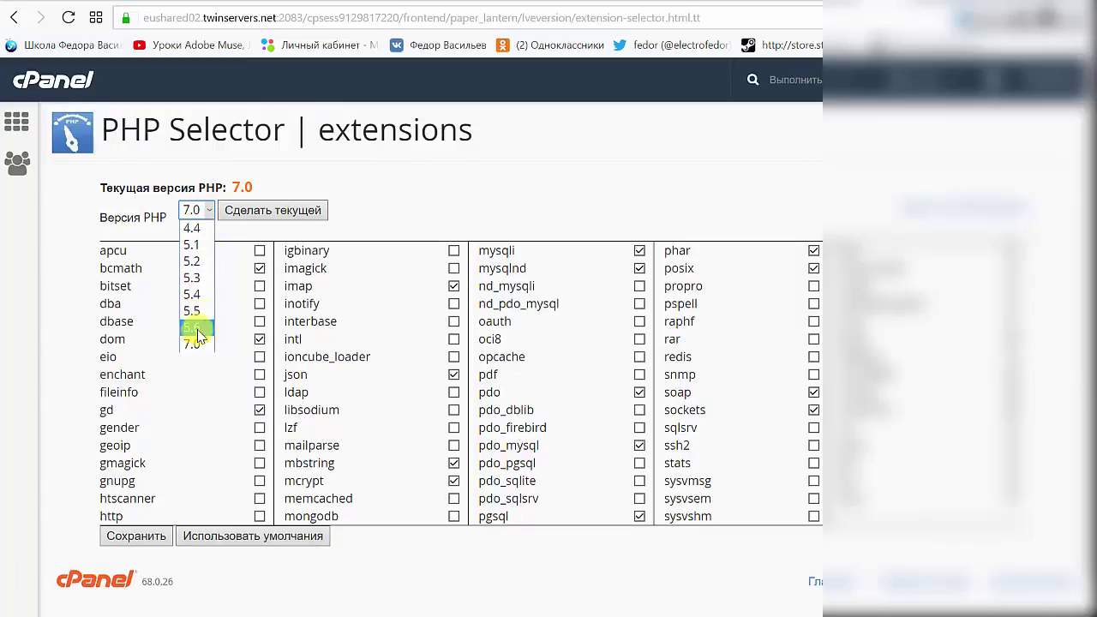
click(405, 216)
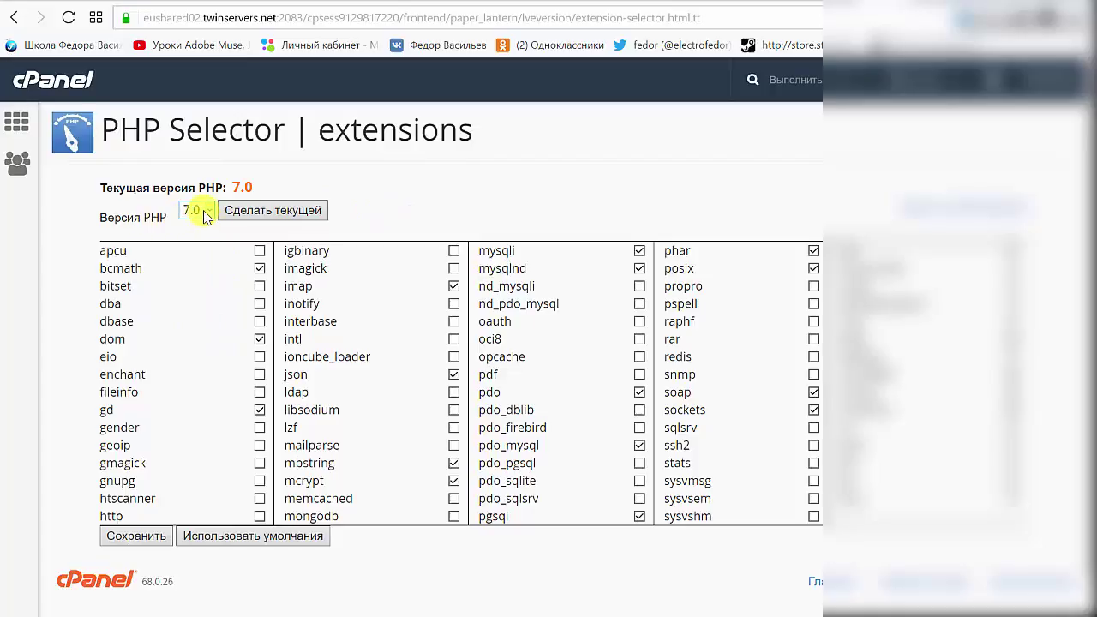
click(204, 214)
click(417, 201)
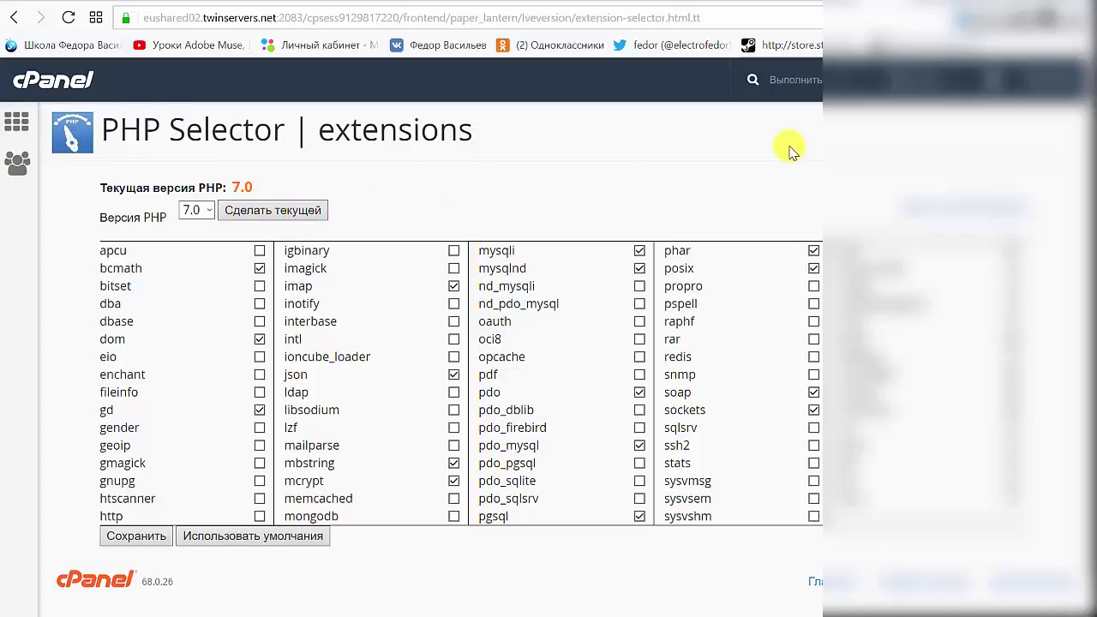
click(205, 210)
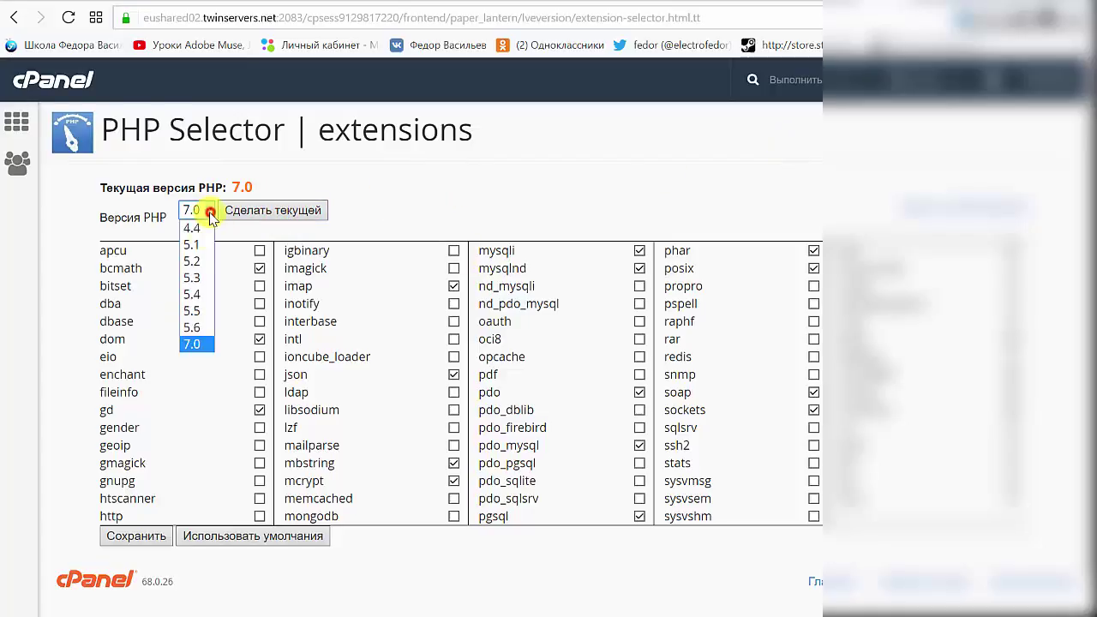
click(394, 209)
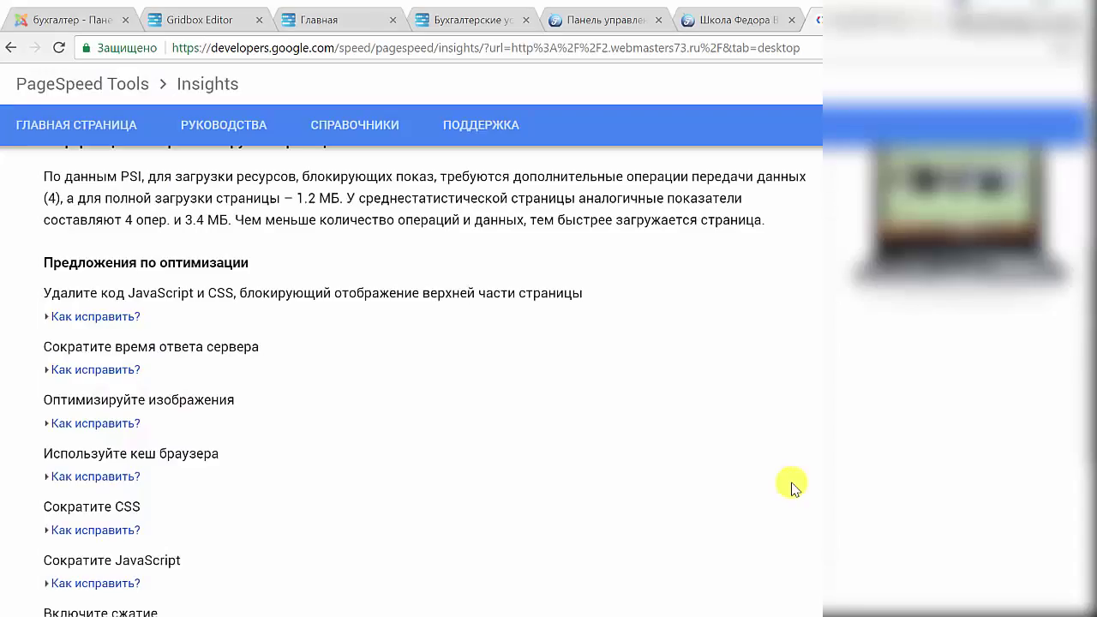
Search the WordPress plugin directory for Autoptimize, pasting the name copied from the notes.
click(614, 31)
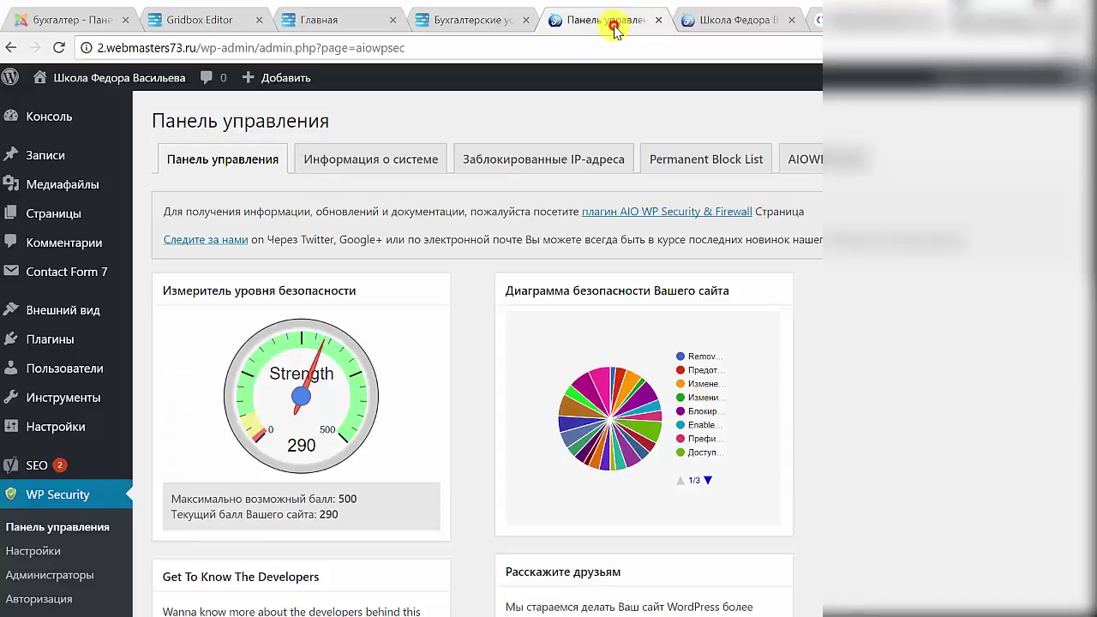
mouse_move(51, 341)
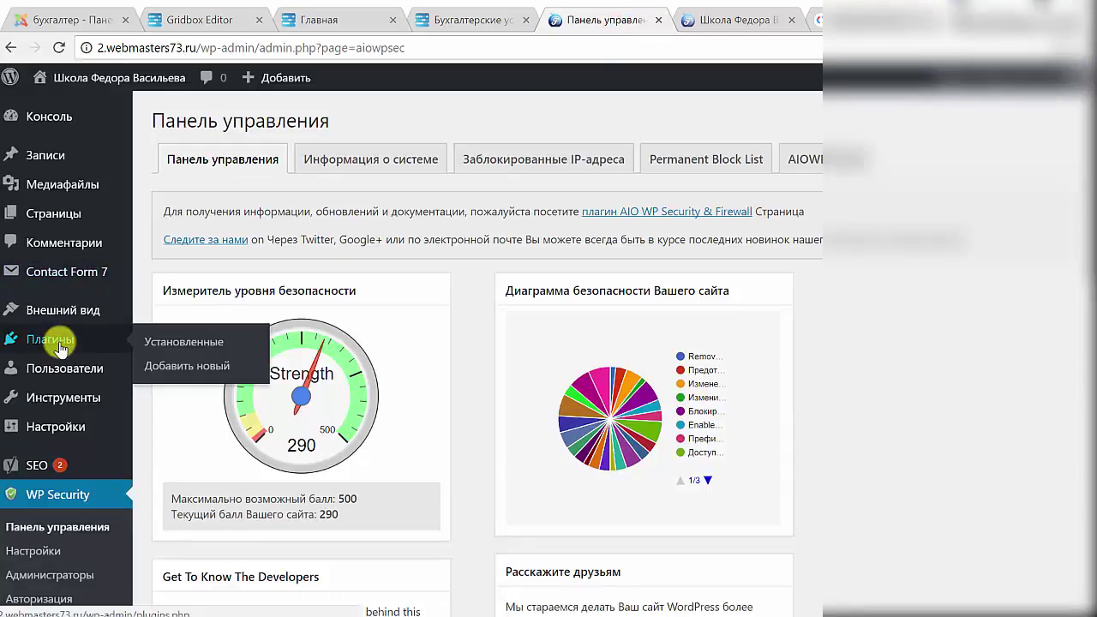
click(153, 367)
key(alt+Tab)
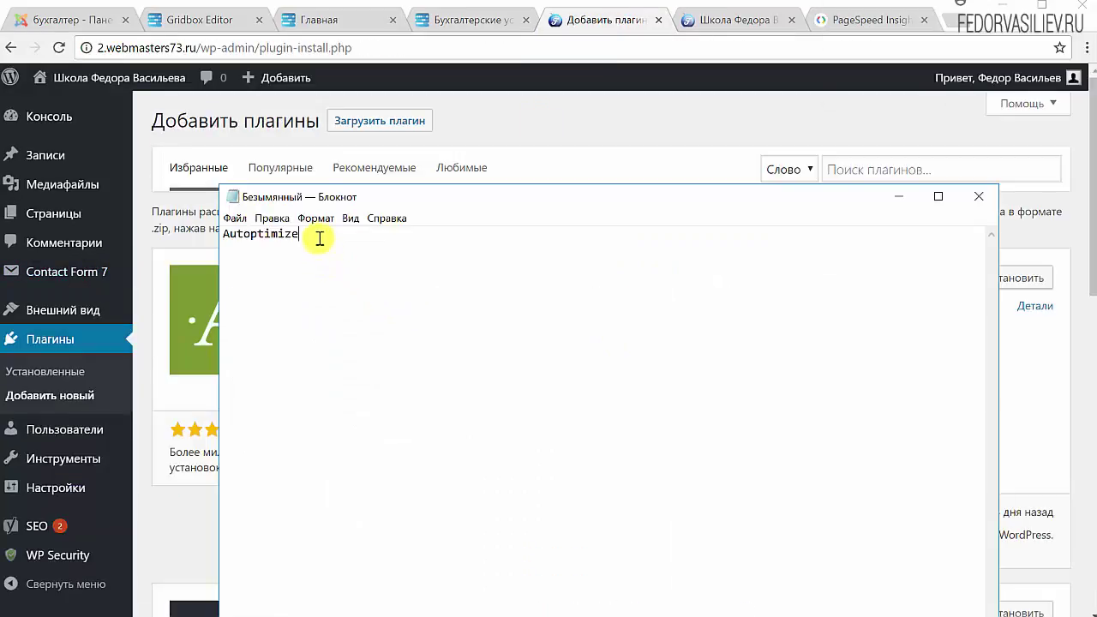
drag(318, 234, 221, 243)
right_click(275, 234)
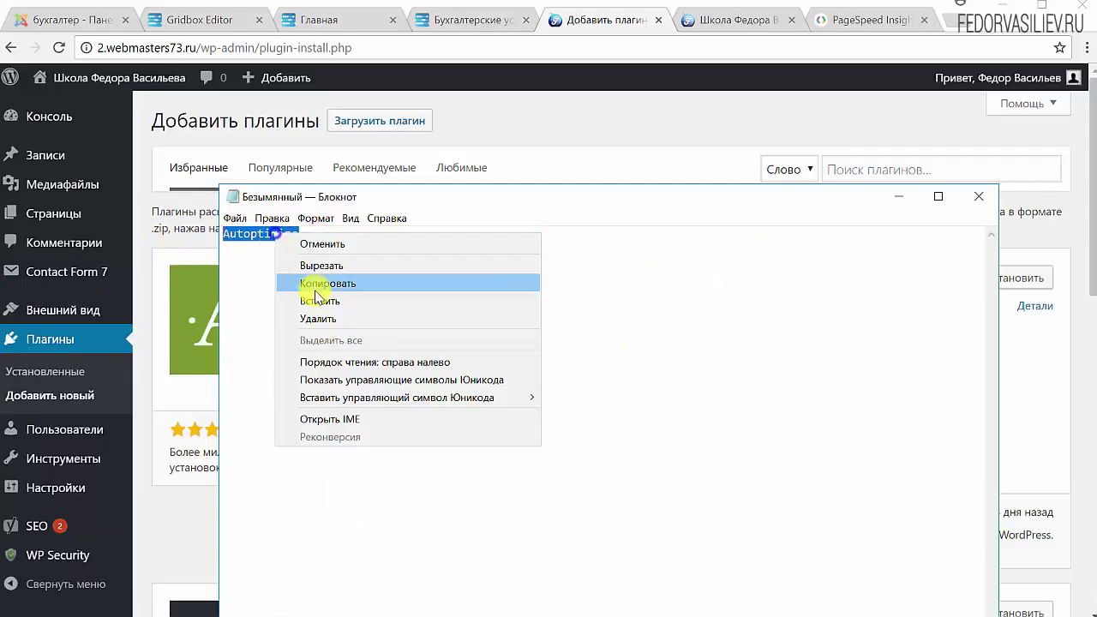
click(319, 285)
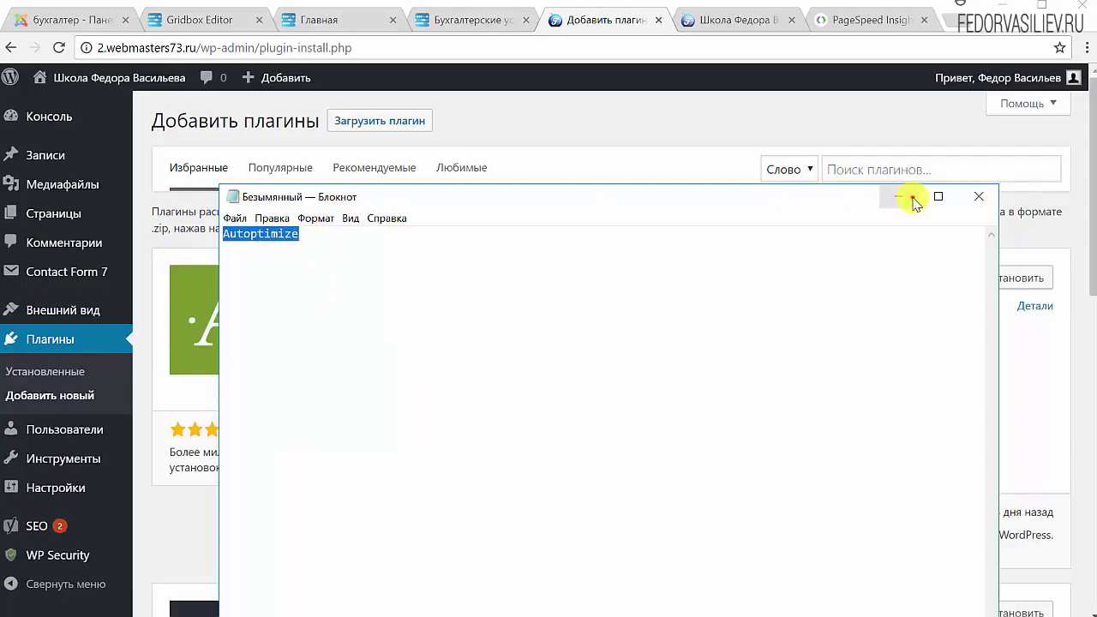
click(911, 196)
right_click(892, 172)
click(928, 279)
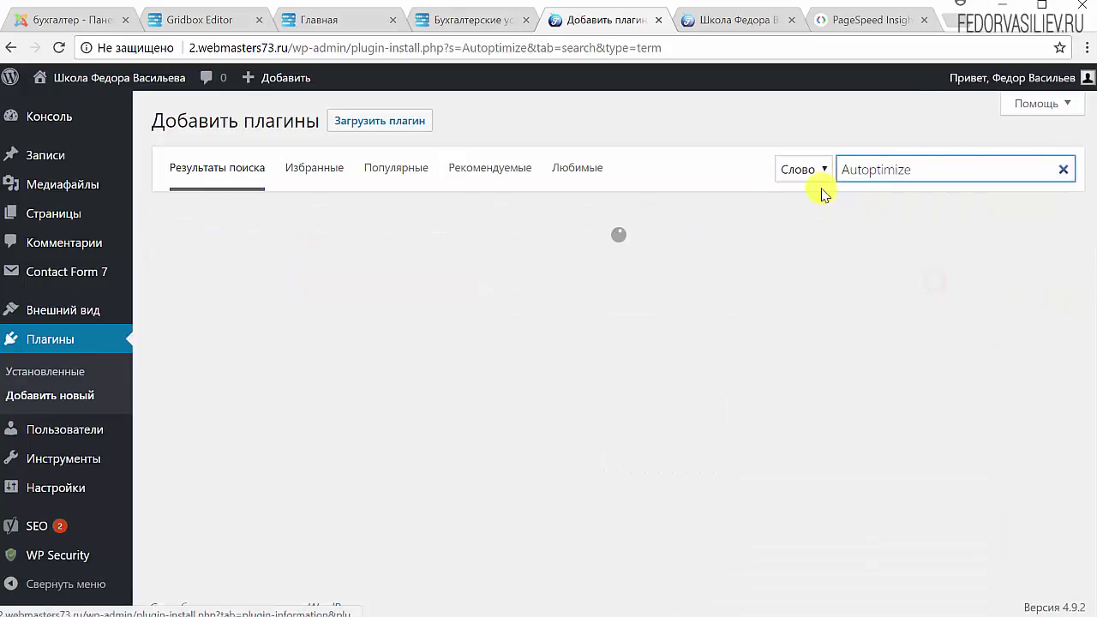
drag(926, 169, 797, 169)
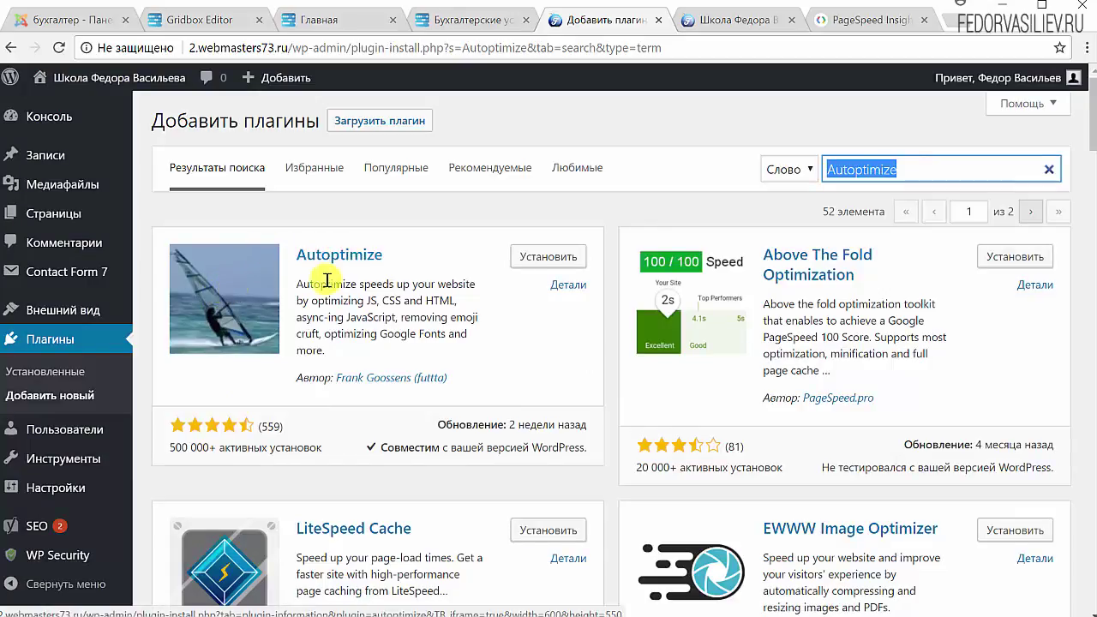
Install and activate the Autoptimize plugin.
click(568, 258)
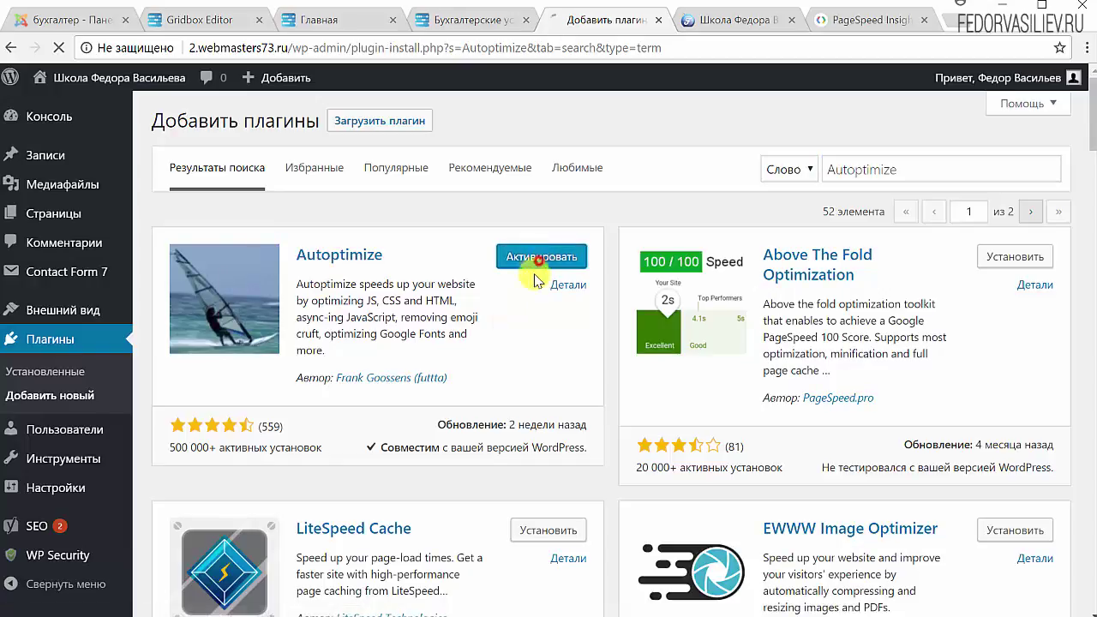
click(529, 258)
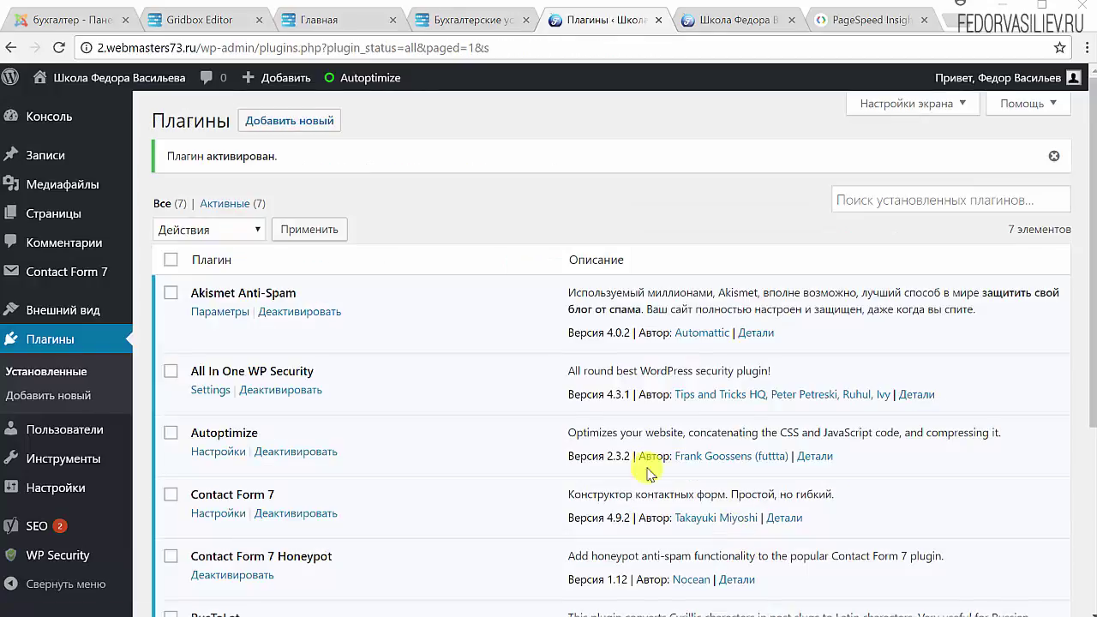
mouse_move(357, 89)
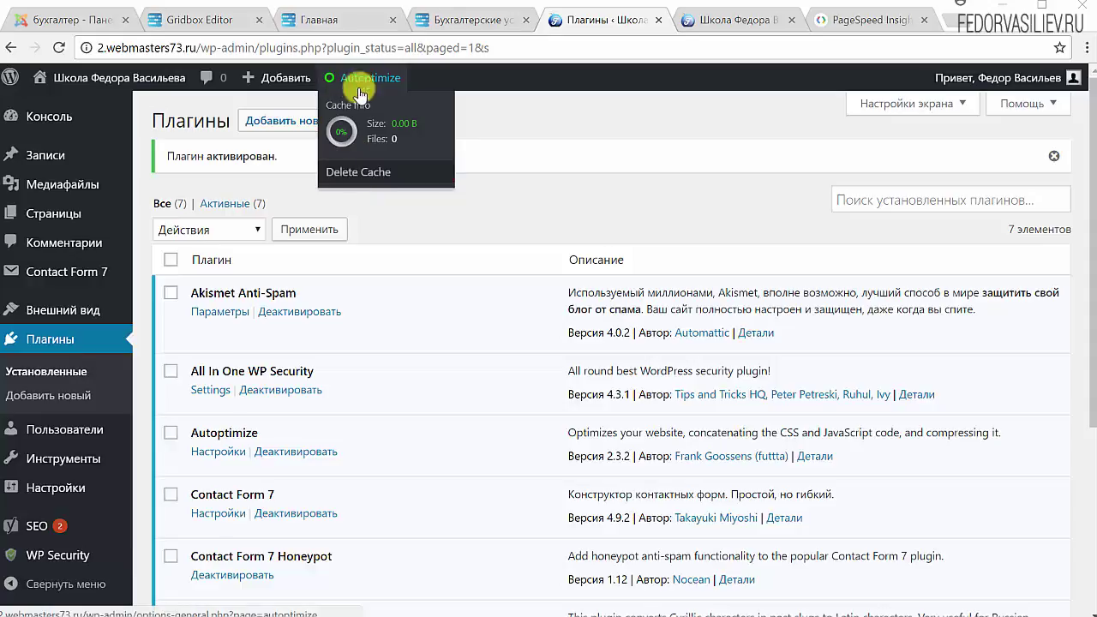
Turn on HTML and CSS code optimization in Autoptimize's settings.
click(492, 115)
scroll(462, 304, down, 1)
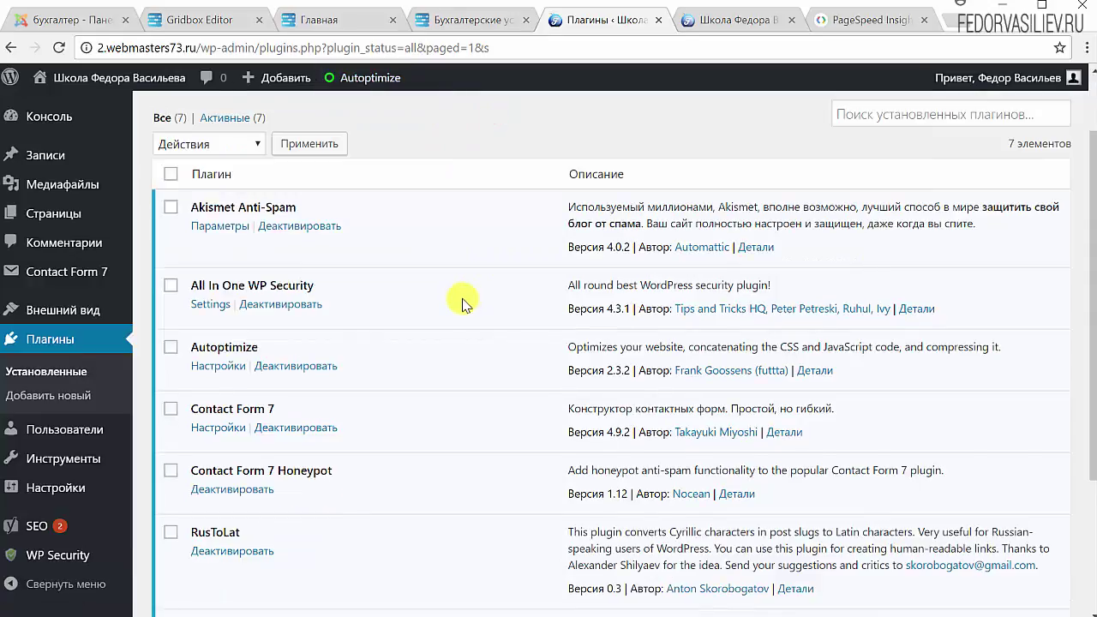
scroll(462, 304, down, 2)
scroll(462, 304, up, 1)
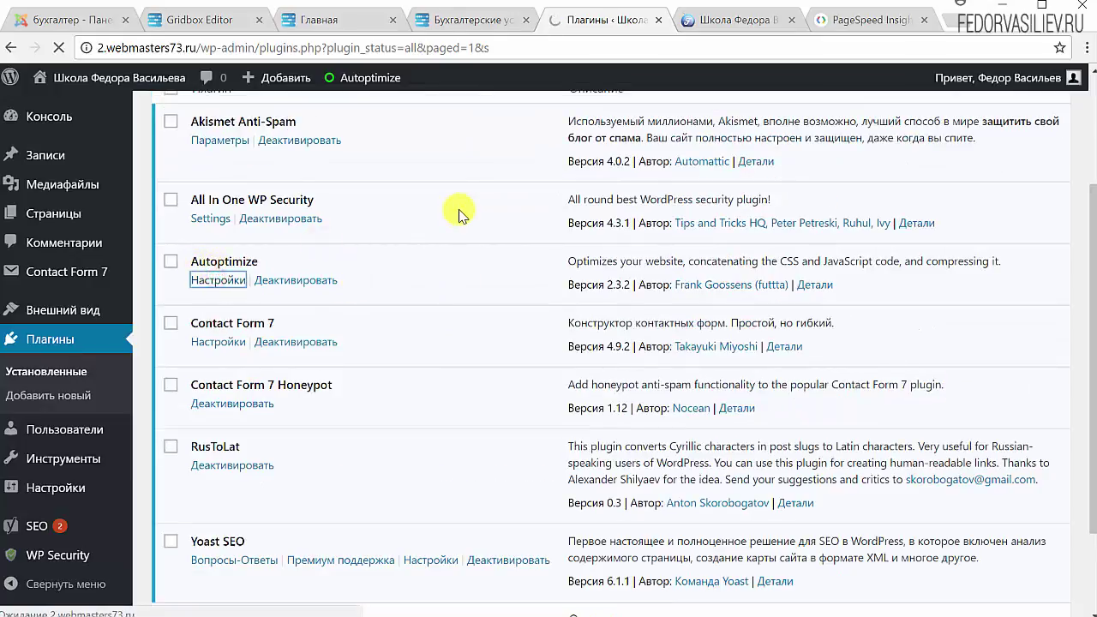
scroll(559, 289, up, 2)
scroll(269, 252, down, 2)
scroll(436, 300, up, 2)
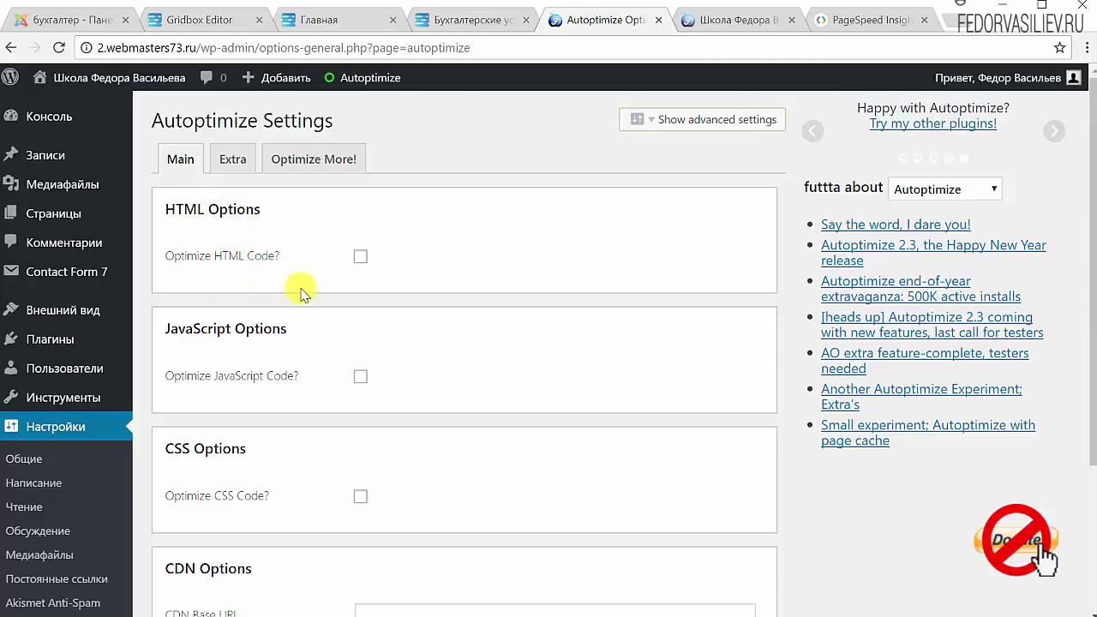
click(360, 258)
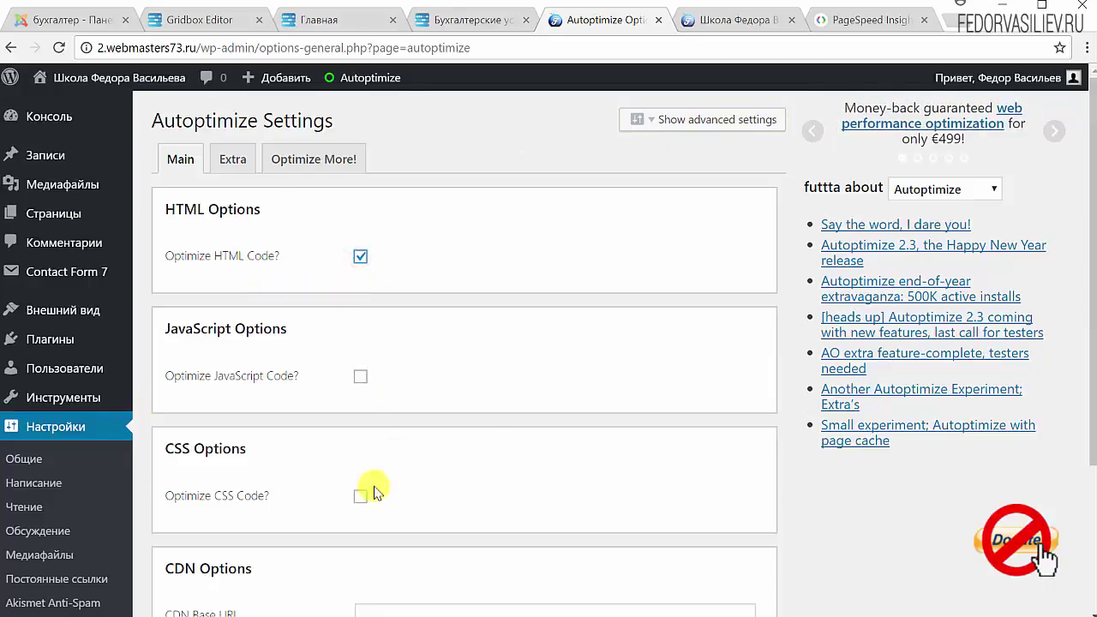
scroll(519, 321, down, 1)
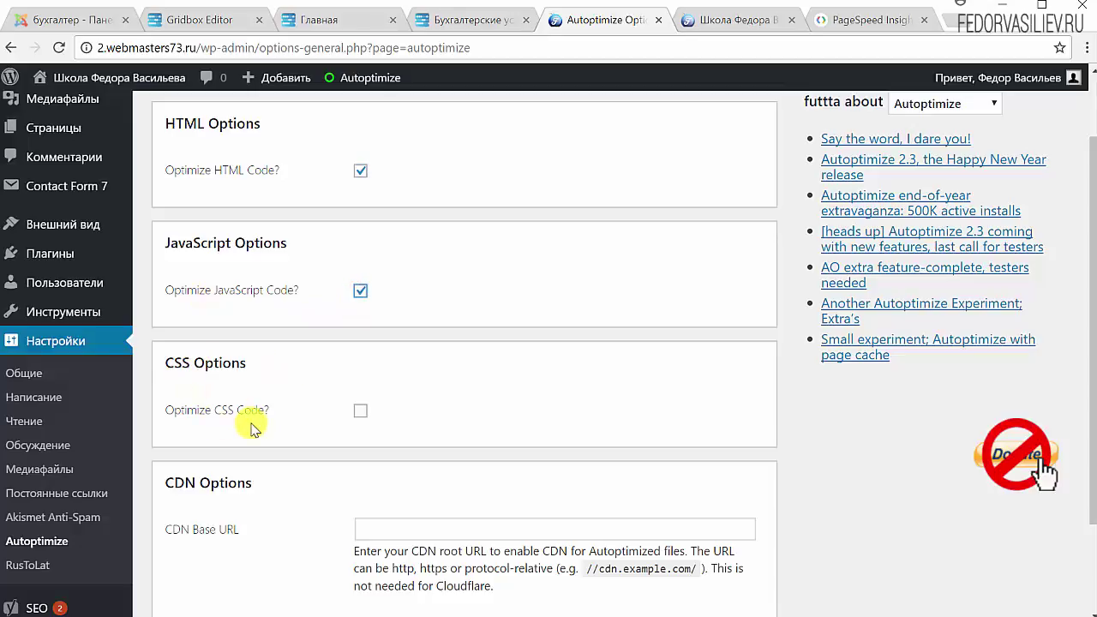
click(360, 410)
Save the Autoptimize settings and empty its cache.
scroll(546, 368, down, 2)
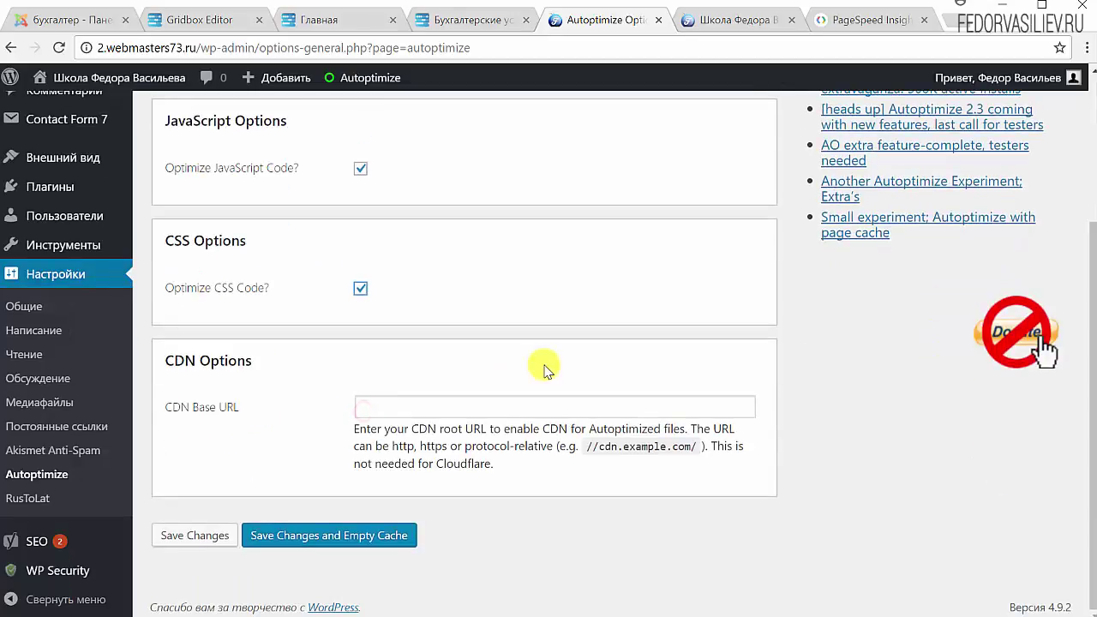
click(316, 538)
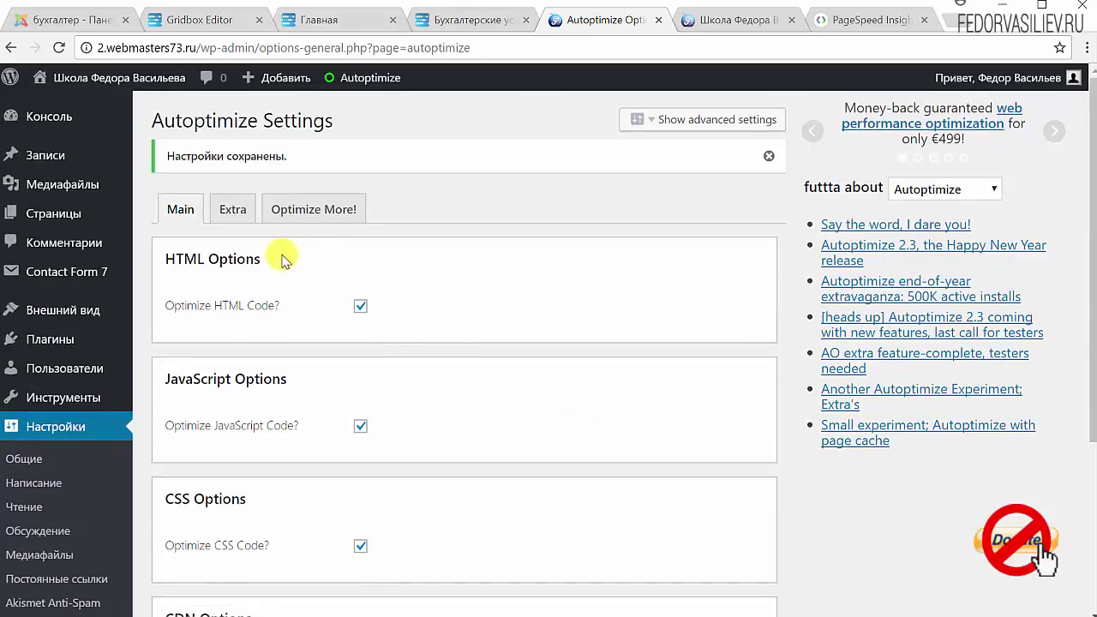
scroll(625, 400, down, 2)
scroll(321, 354, up, 2)
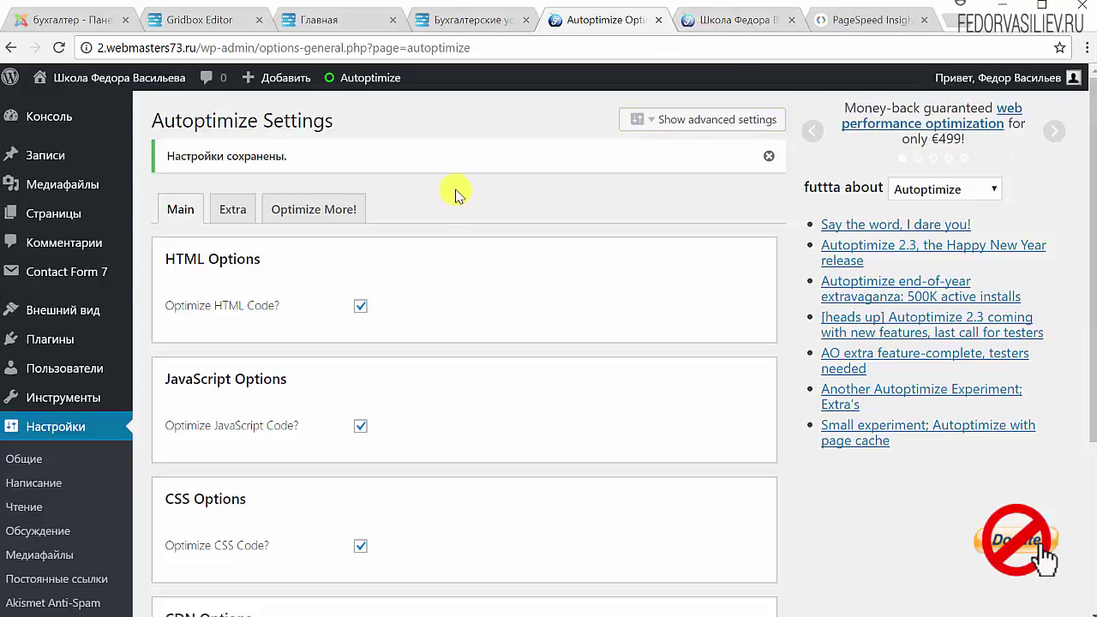
scroll(419, 256, down, 1)
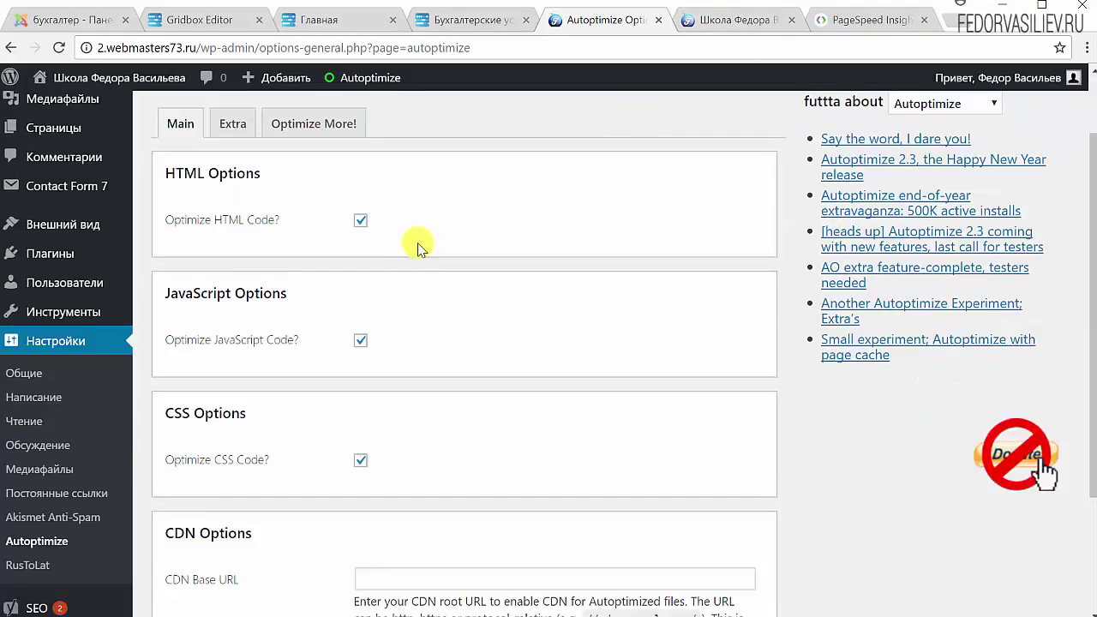
scroll(420, 247, down, 1)
scroll(421, 245, up, 1)
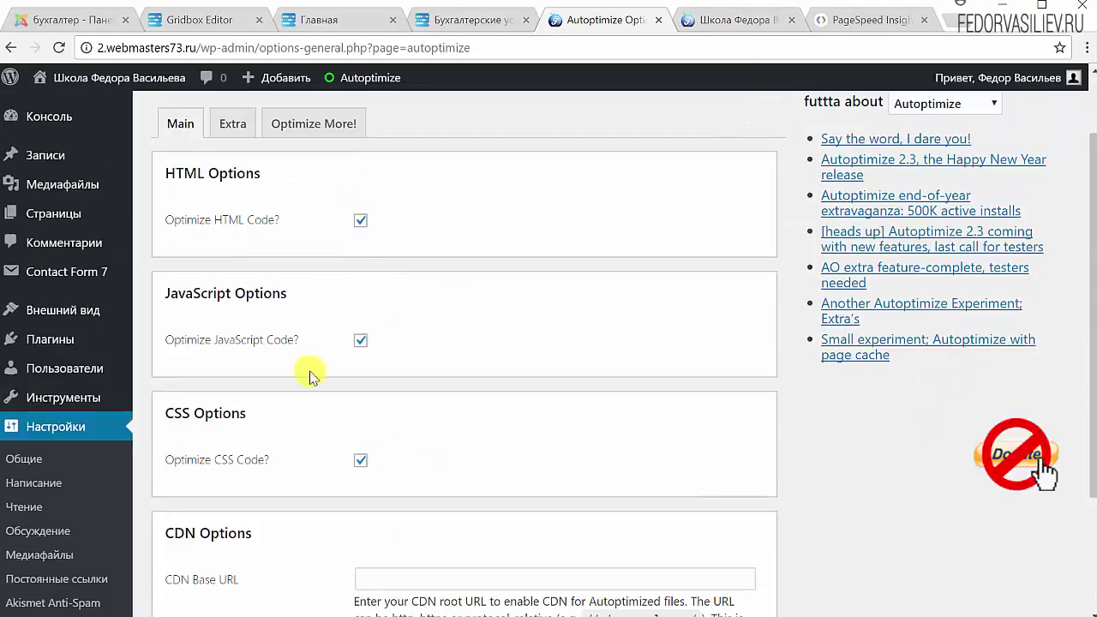
Log out of WordPress and reopen the demo site's home page as a visitor.
click(748, 26)
mouse_move(968, 82)
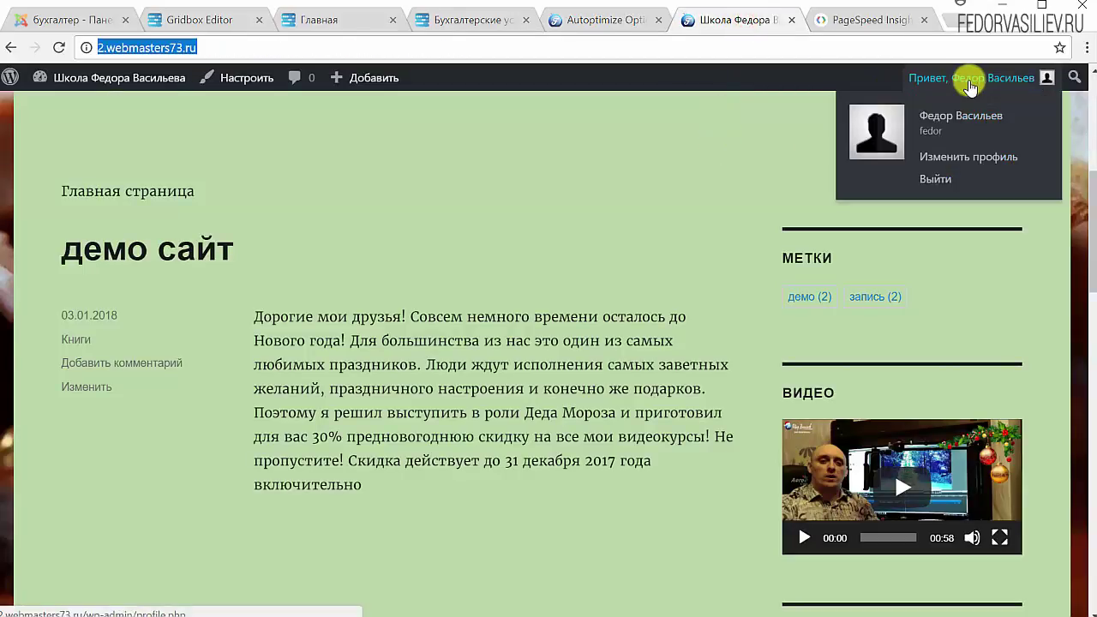
click(934, 176)
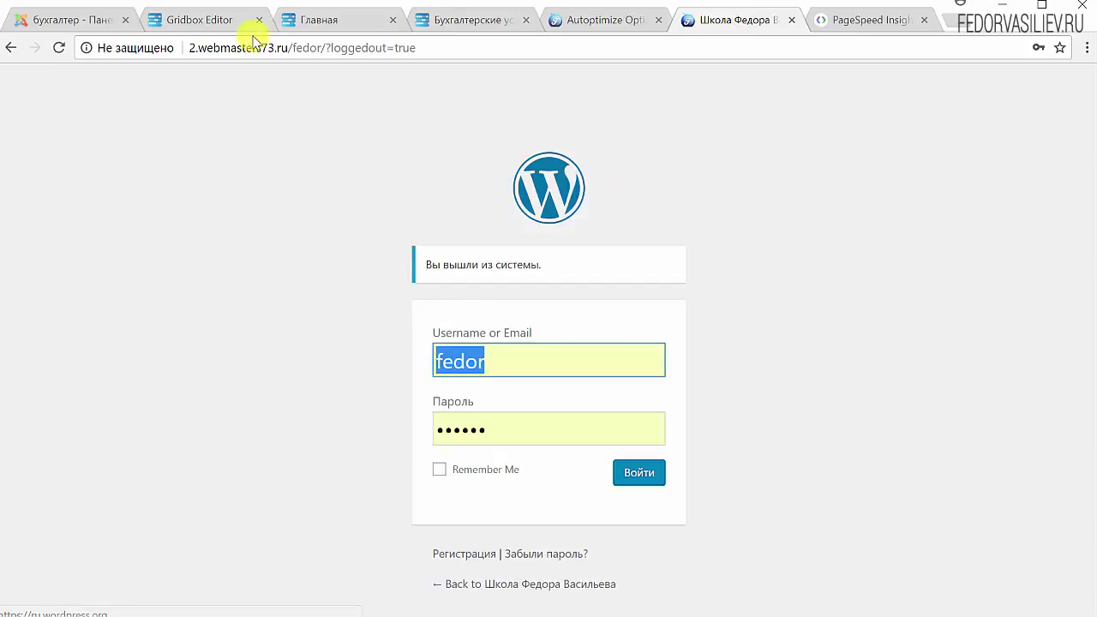
key(alt+Left)
Browse the site's Видео and Музыка pages, then return to the home page.
scroll(279, 197, down, 5)
scroll(279, 201, down, 12)
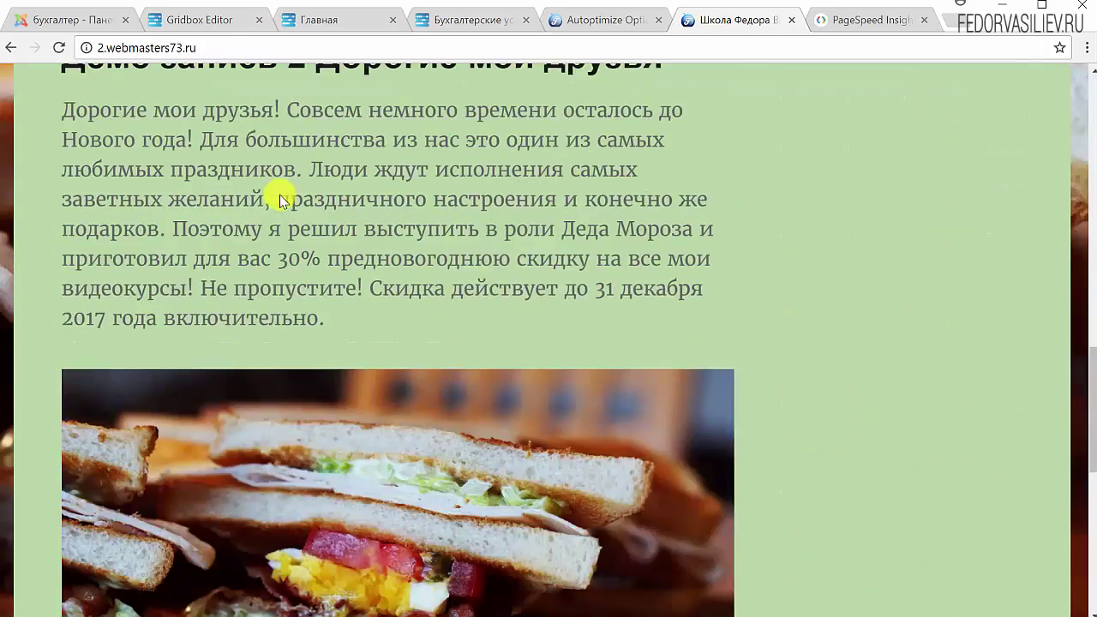
scroll(354, 307, down, 3)
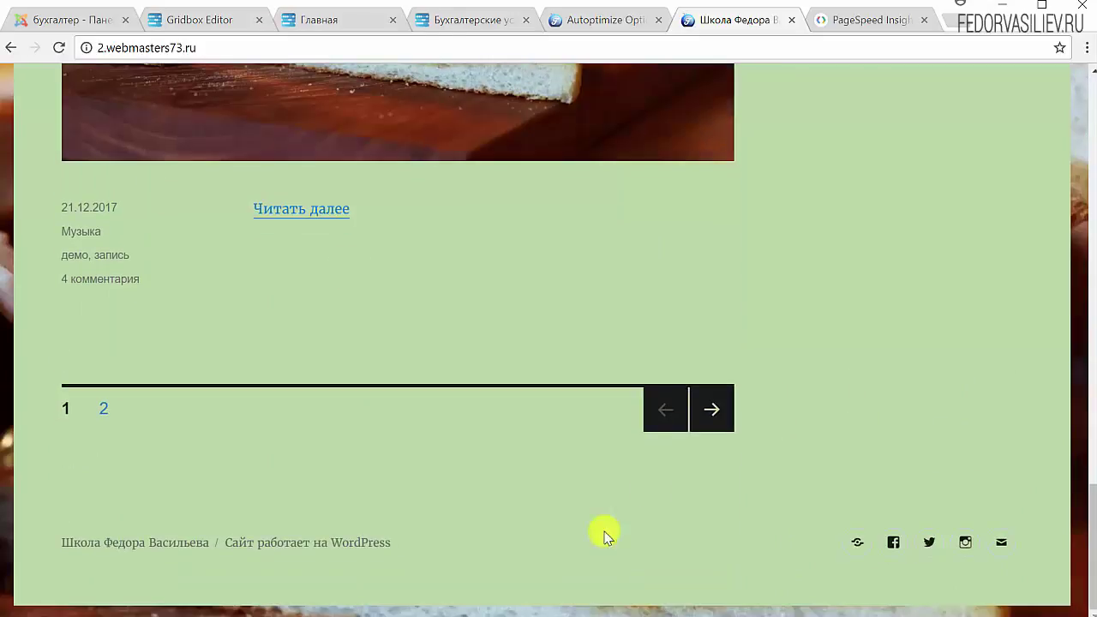
scroll(663, 478, up, 10)
scroll(439, 384, up, 15)
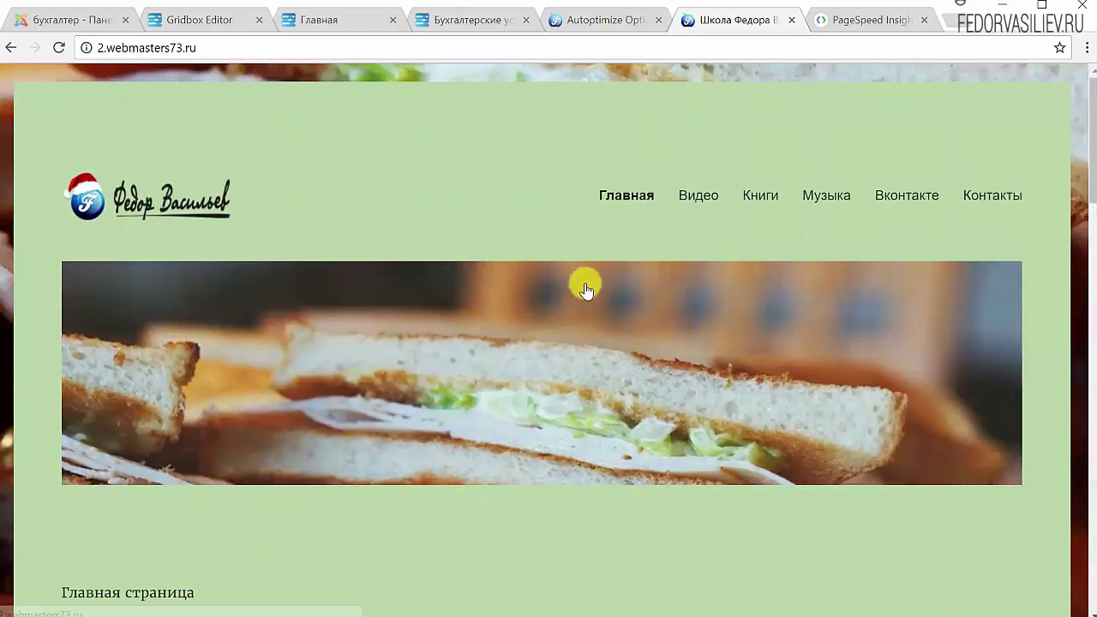
click(708, 203)
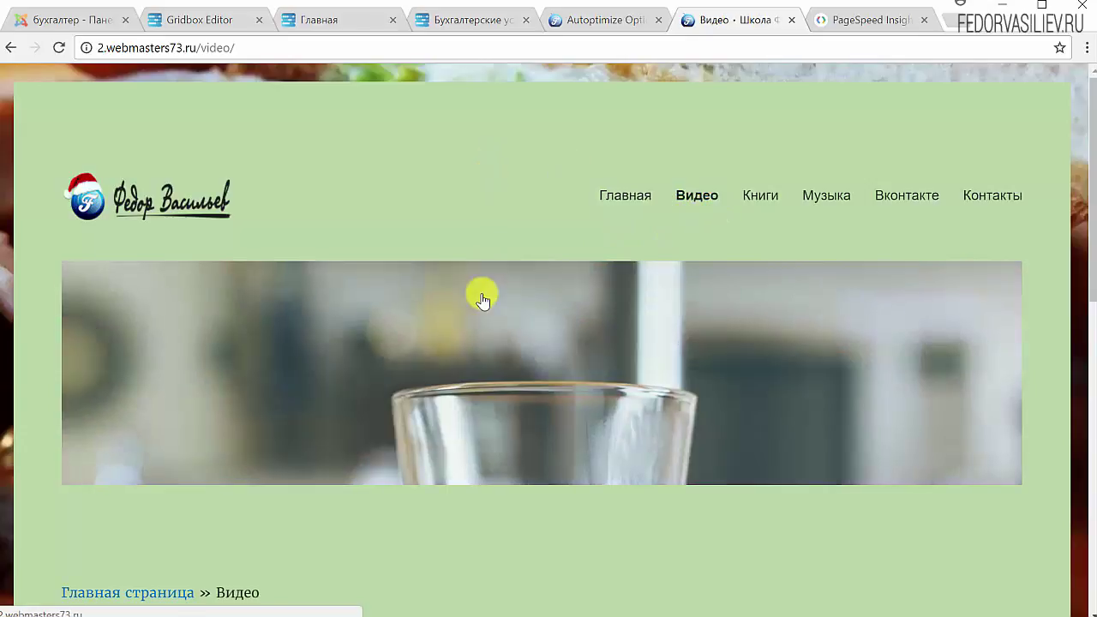
scroll(480, 297, down, 10)
scroll(480, 297, up, 10)
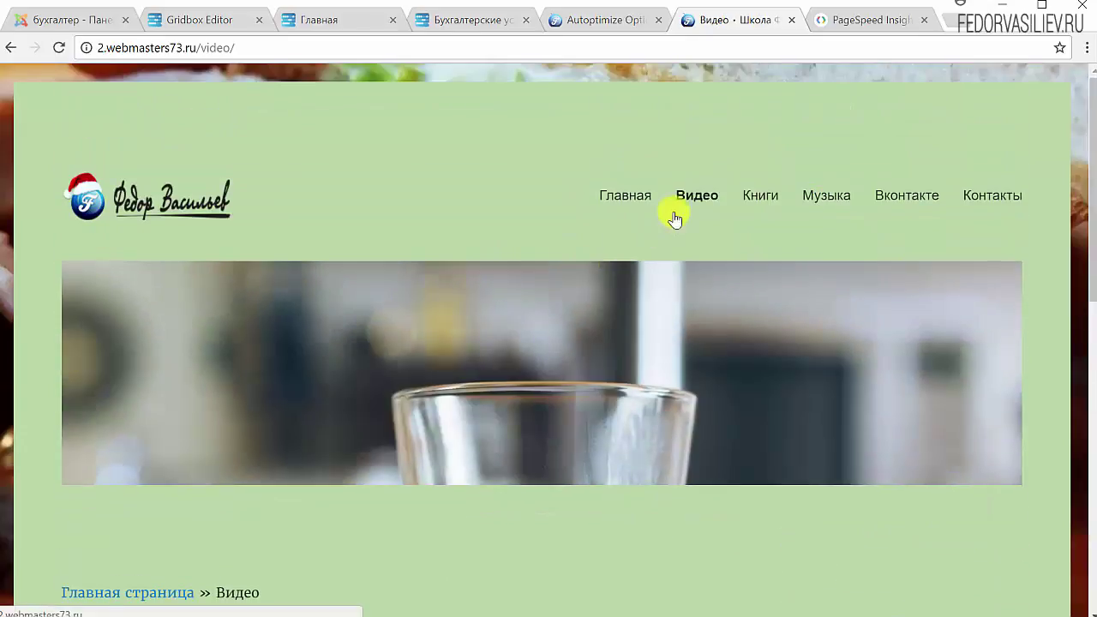
click(819, 197)
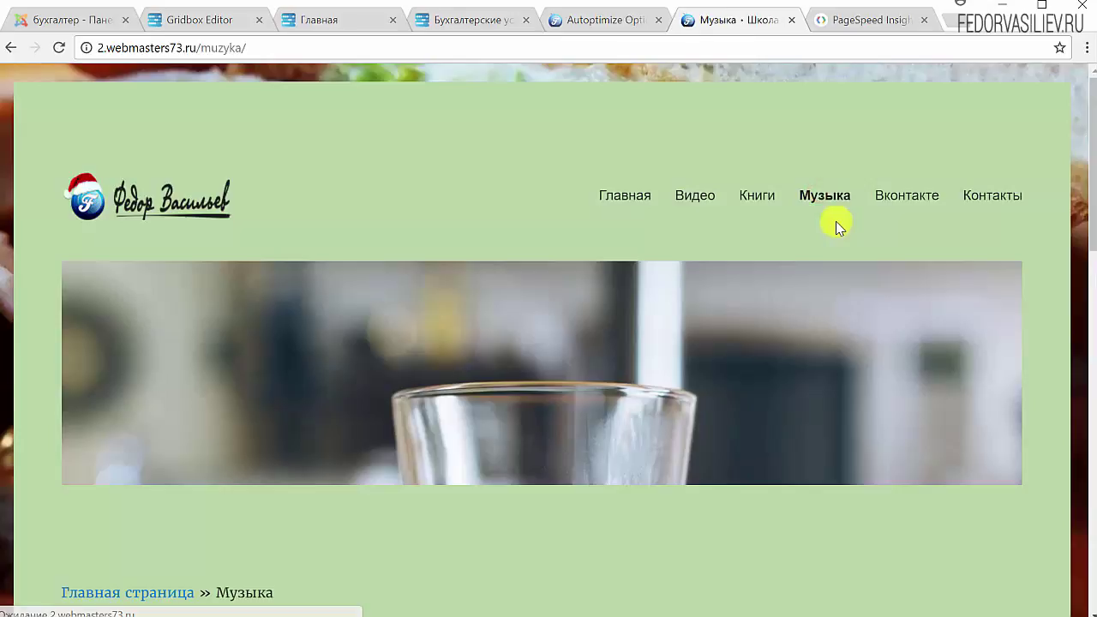
scroll(834, 225, down, 10)
scroll(711, 348, up, 10)
click(628, 197)
Log back in to the expired admin session and return to the PageSpeed Insights results.
click(607, 21)
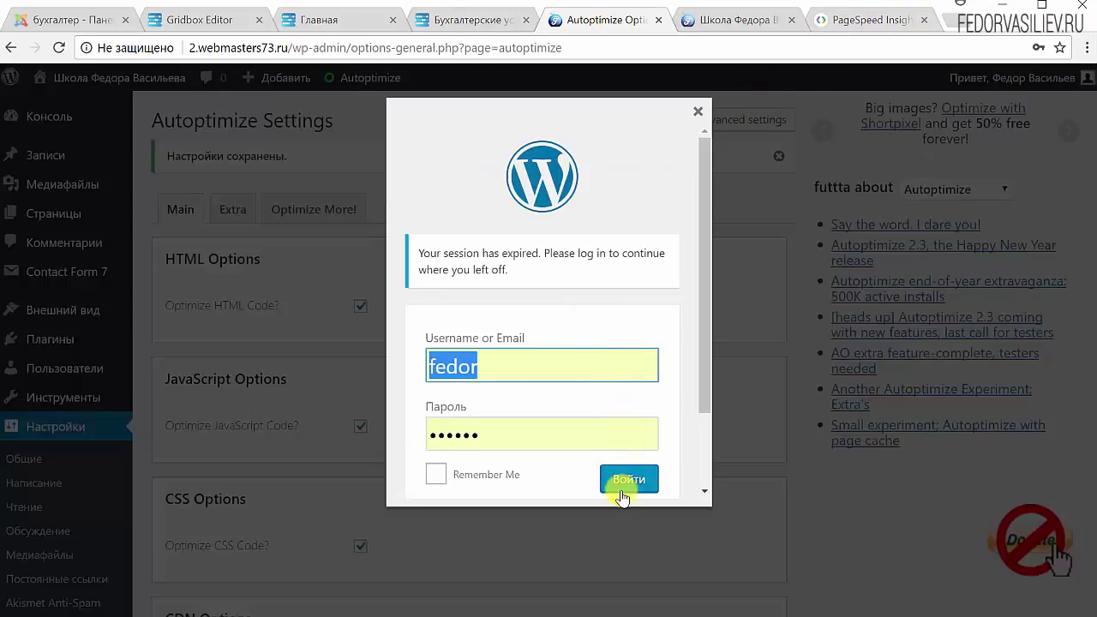
click(626, 482)
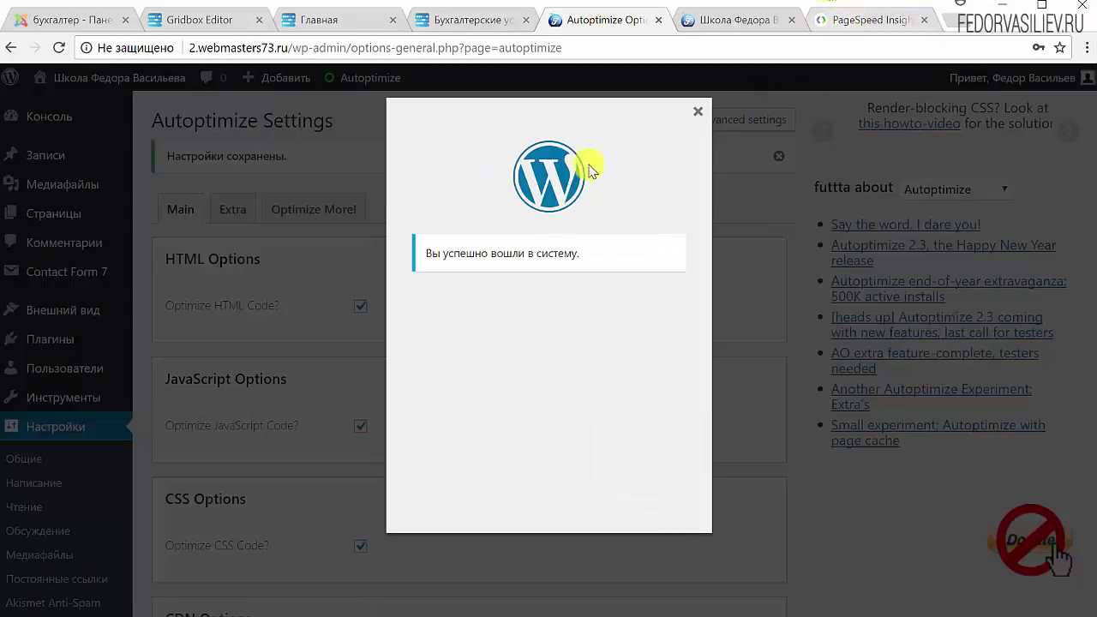
click(699, 115)
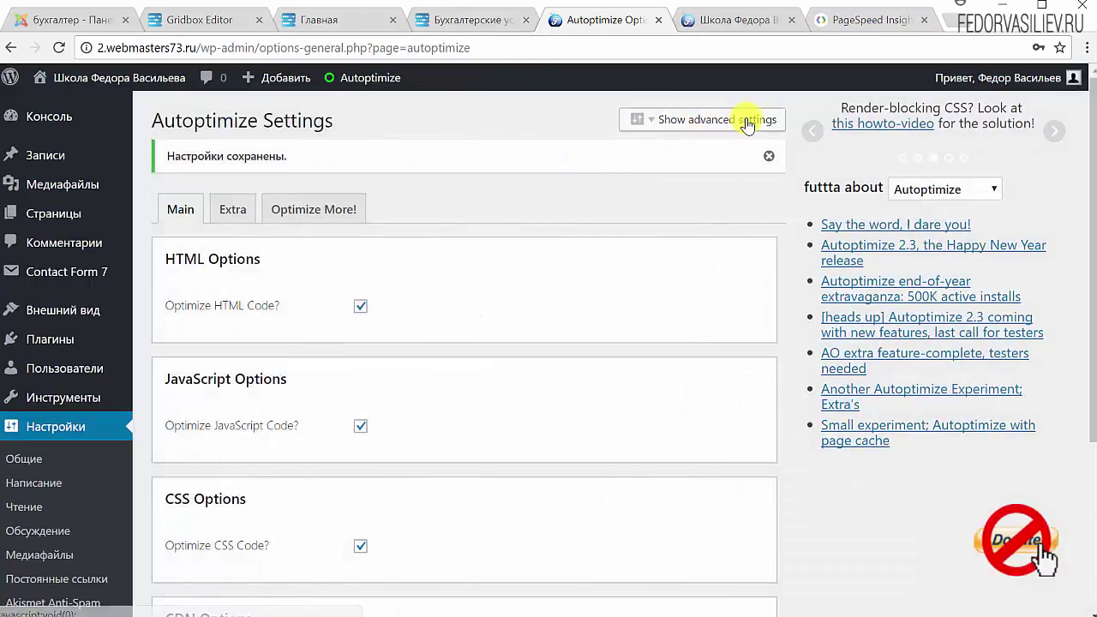
click(866, 22)
scroll(514, 304, up, 3)
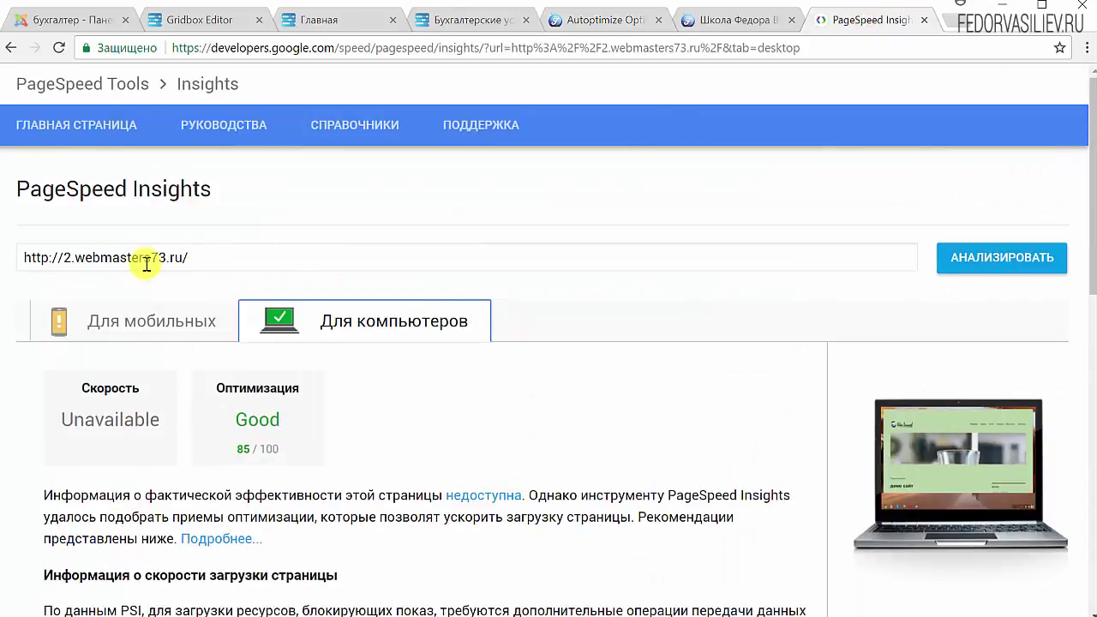
Re-analyse the site in PageSpeed Insights, getting Medium 65/100 on mobile.
click(189, 250)
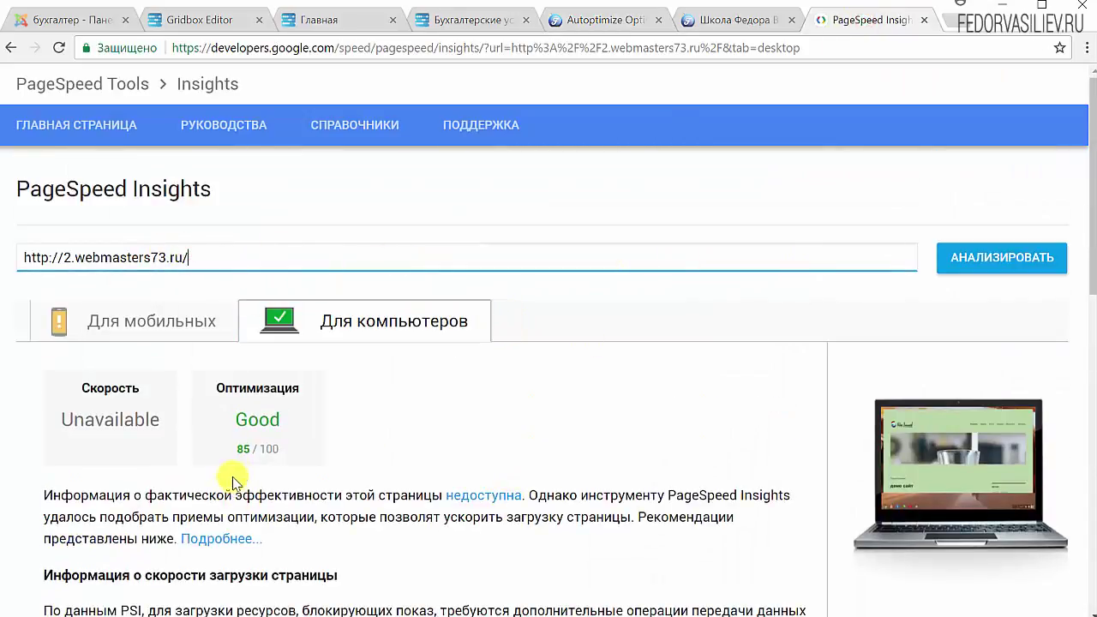
click(242, 452)
click(127, 324)
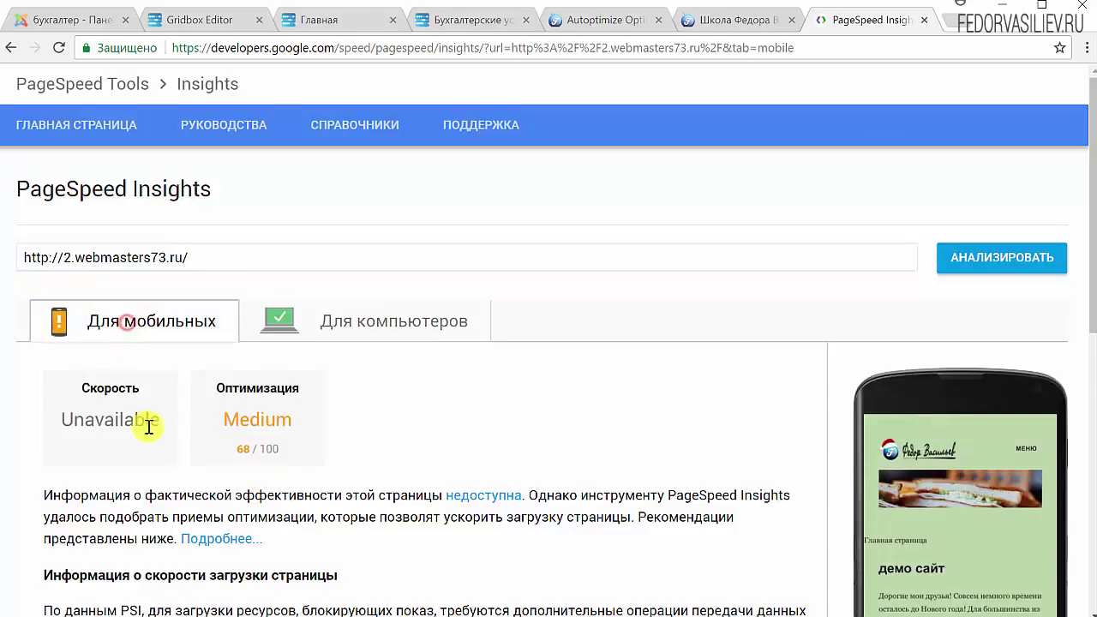
click(951, 257)
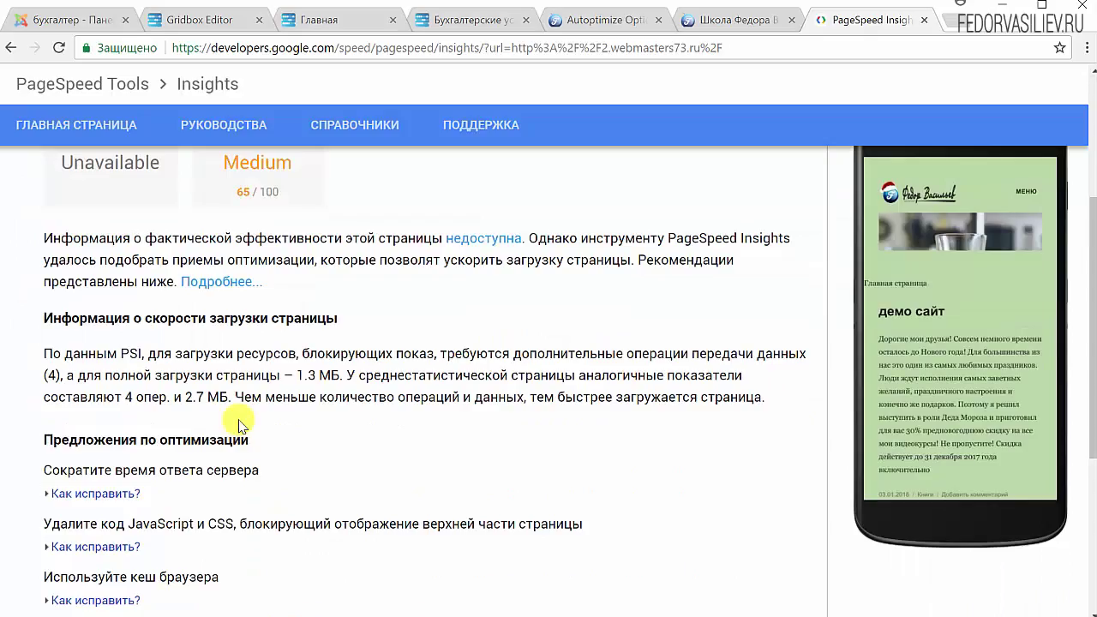
Check the desktop score of Good 85/100 and select the analysed site address.
click(317, 321)
scroll(279, 448, down, 7)
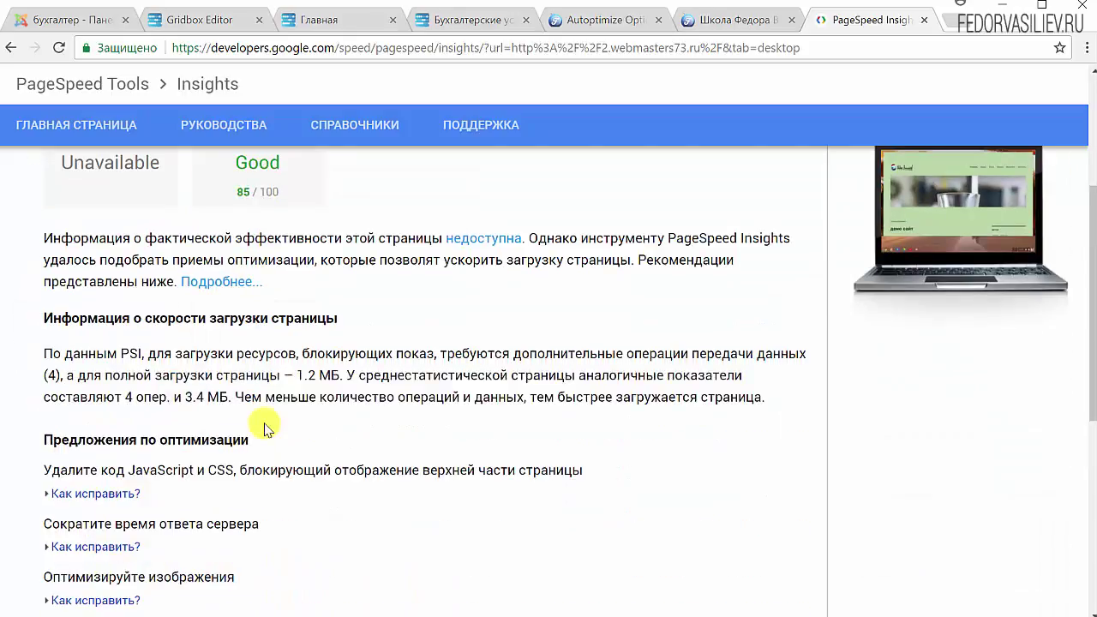
scroll(274, 413, up, 3)
scroll(206, 410, up, 4)
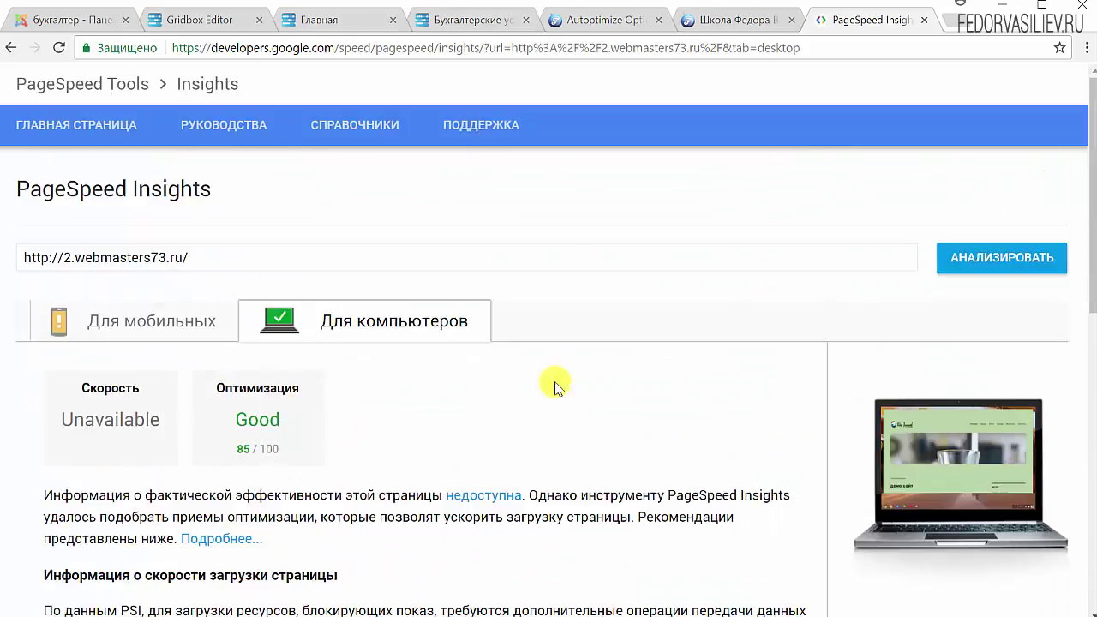
click(203, 257)
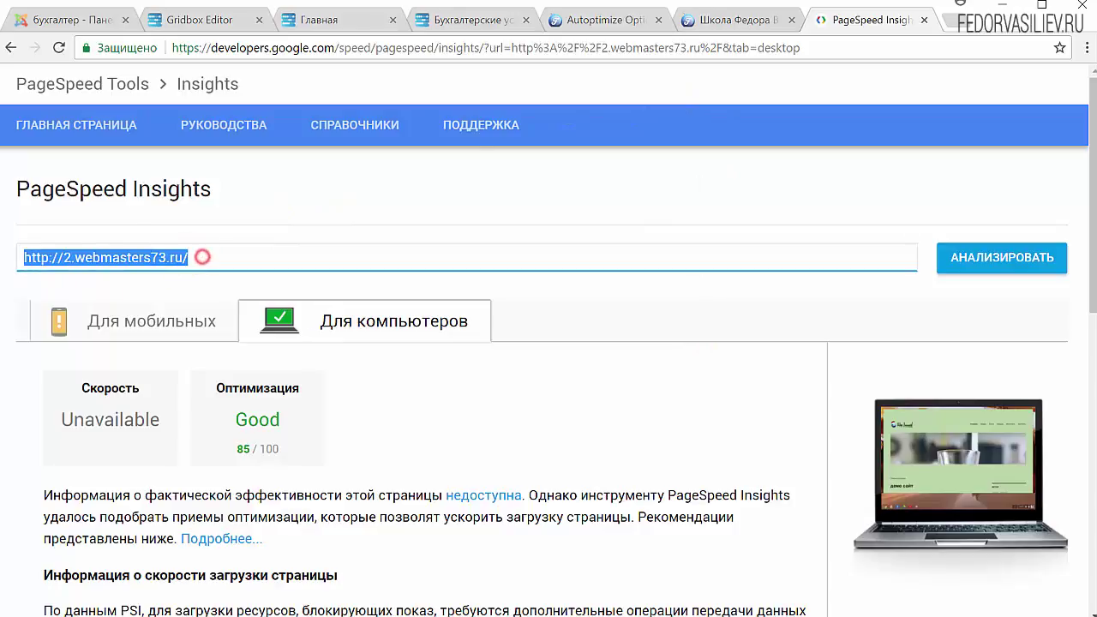
click(742, 26)
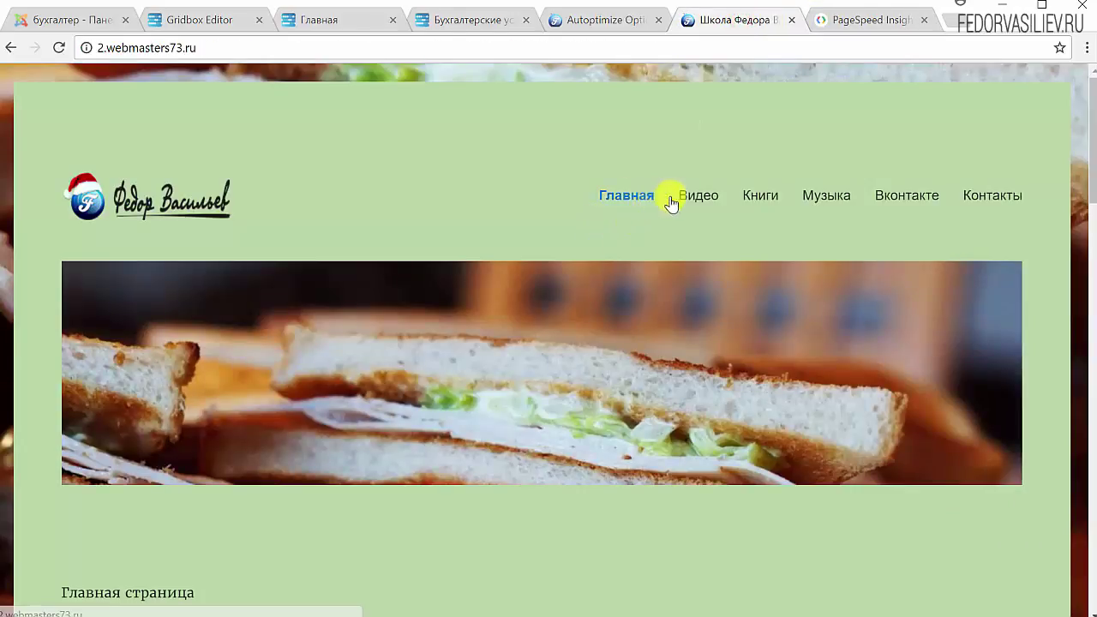
click(849, 19)
Copy the Видео page address (2.webmasters73.ru/video/) and paste it into PageSpeed Insights.
click(720, 21)
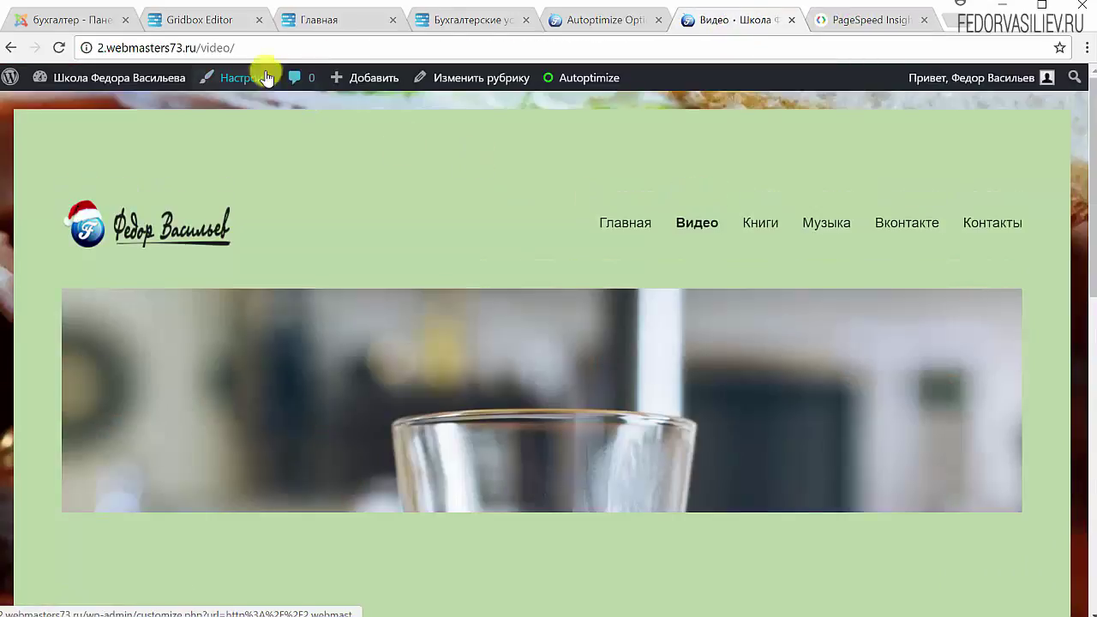
scroll(325, 245, down, 5)
scroll(329, 248, up, 3)
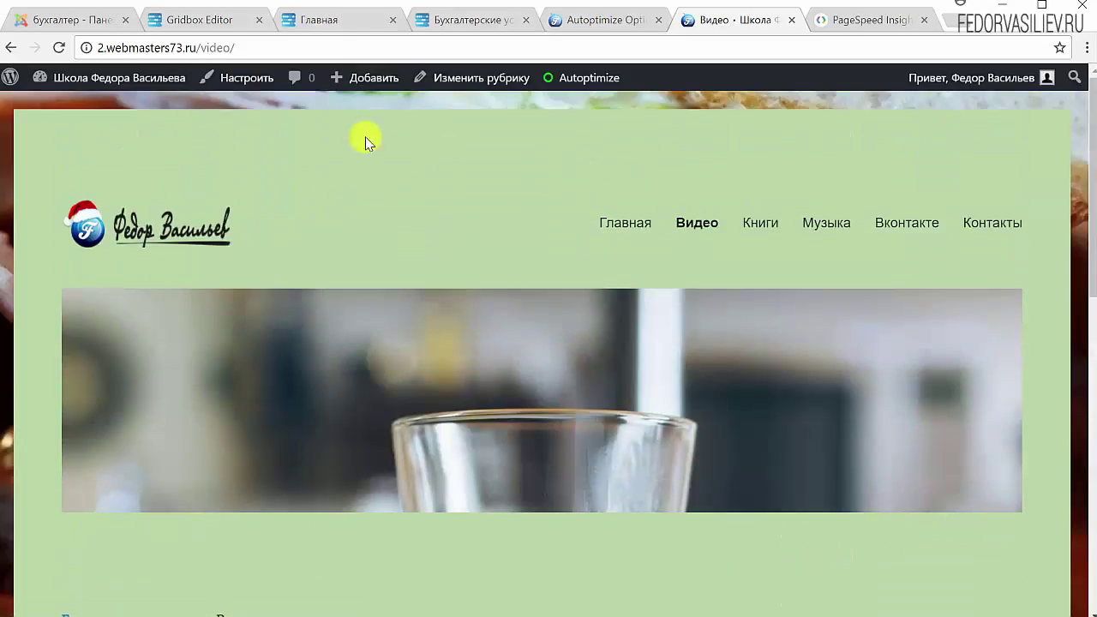
right_click(224, 51)
key(ctrl+c)
click(250, 112)
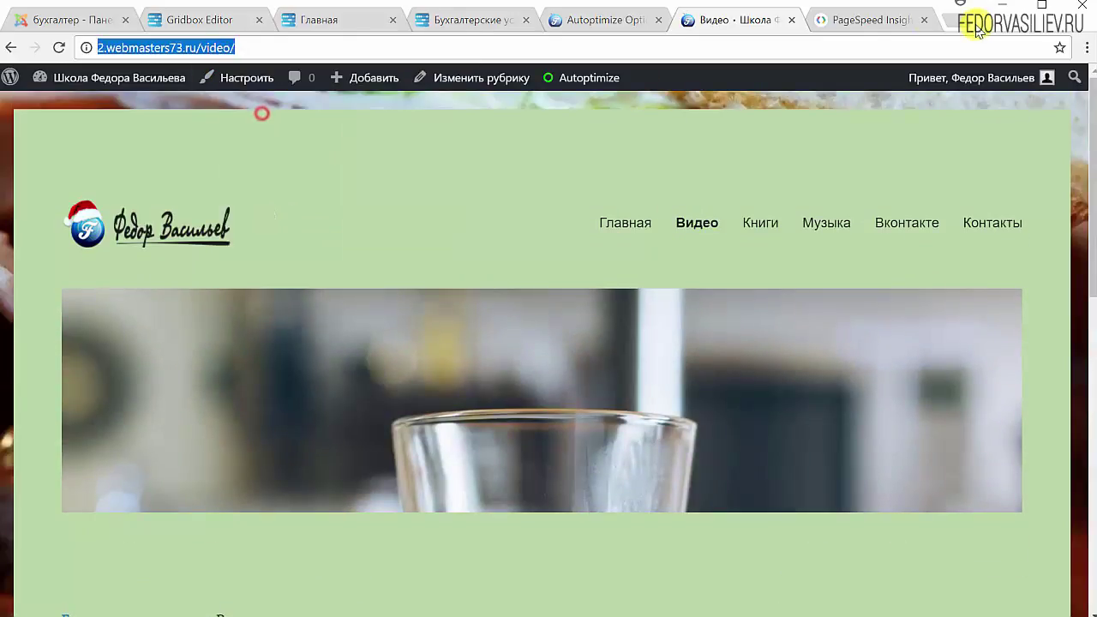
click(890, 22)
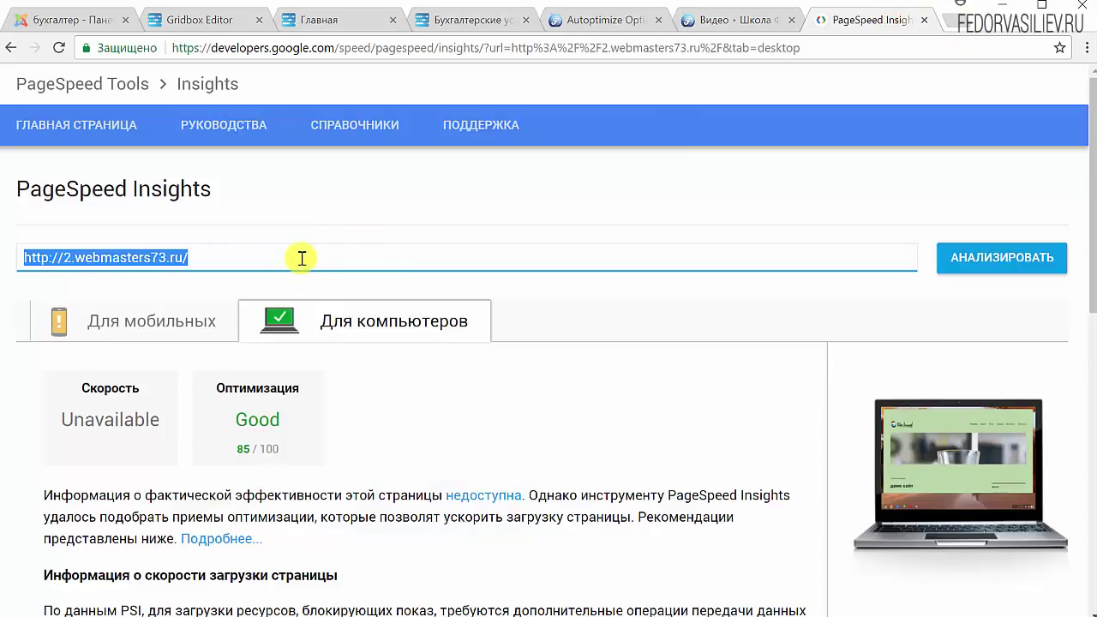
key(ctrl+v)
Analyse the /video/ page, scoring 68/100 on mobile and Good 86/100 on desktop.
click(973, 272)
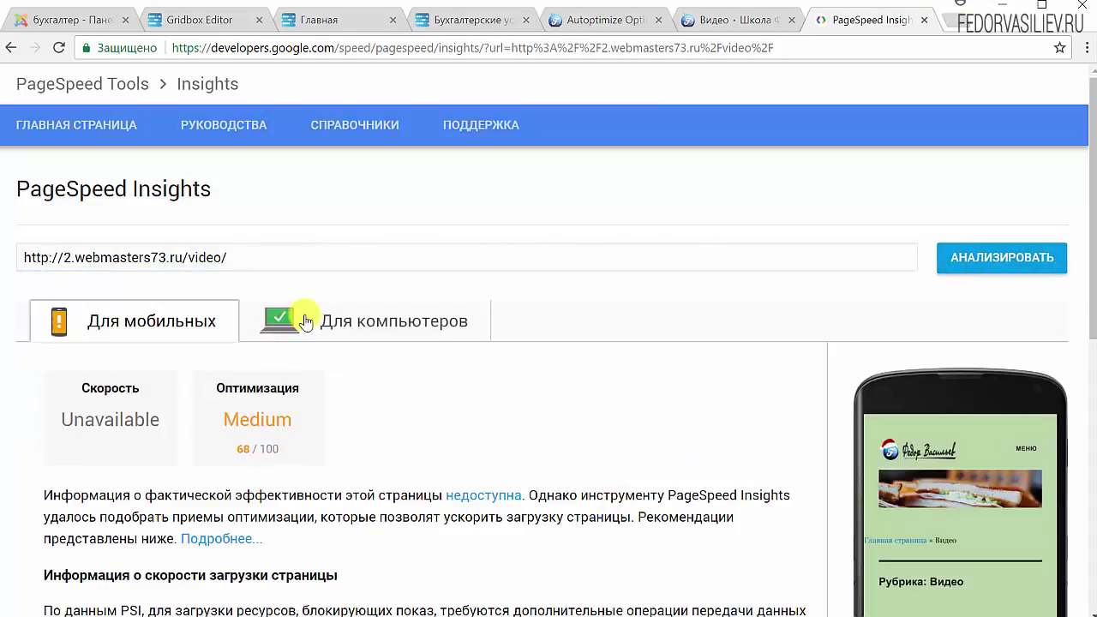
click(296, 317)
scroll(453, 351, down, 8)
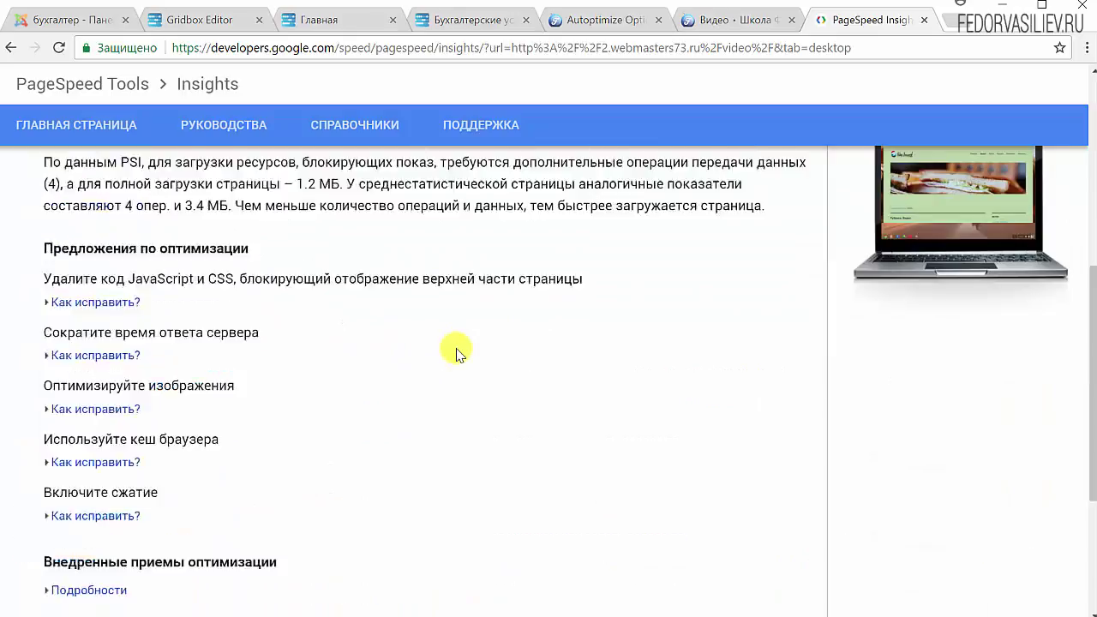
scroll(453, 351, up, 8)
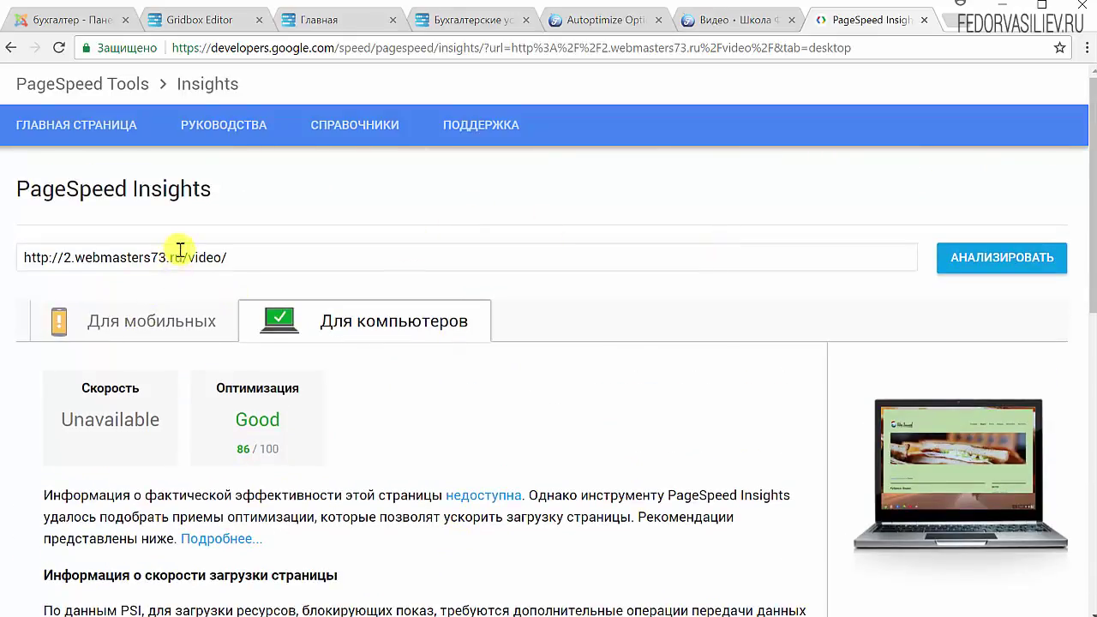
Remove video/ from the address and re-analyse the site's home page.
drag(187, 257, 410, 268)
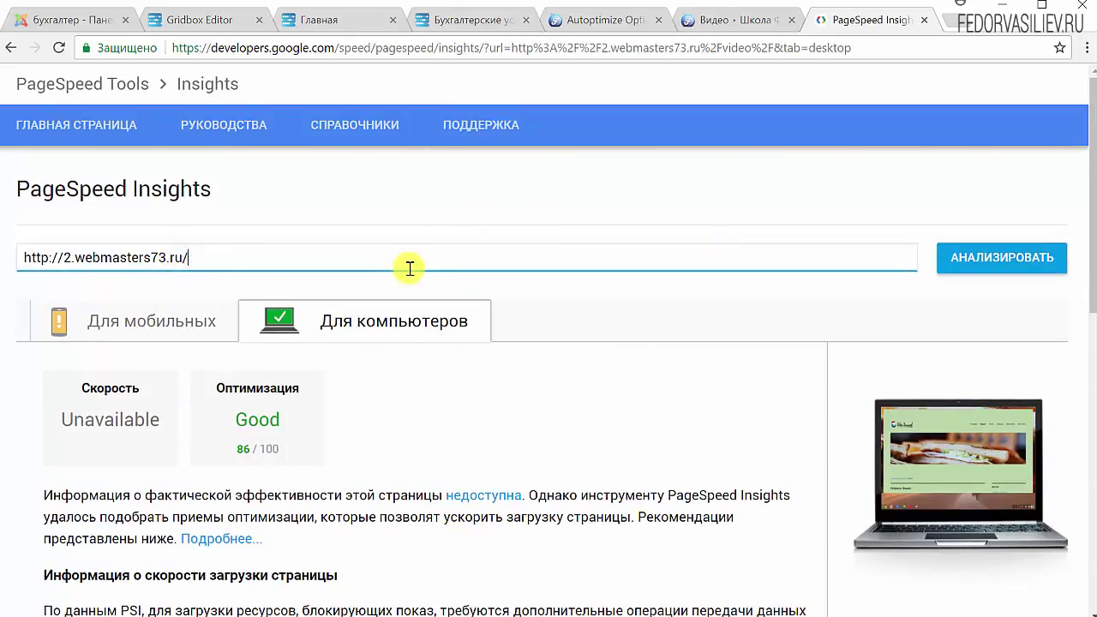
key(Return)
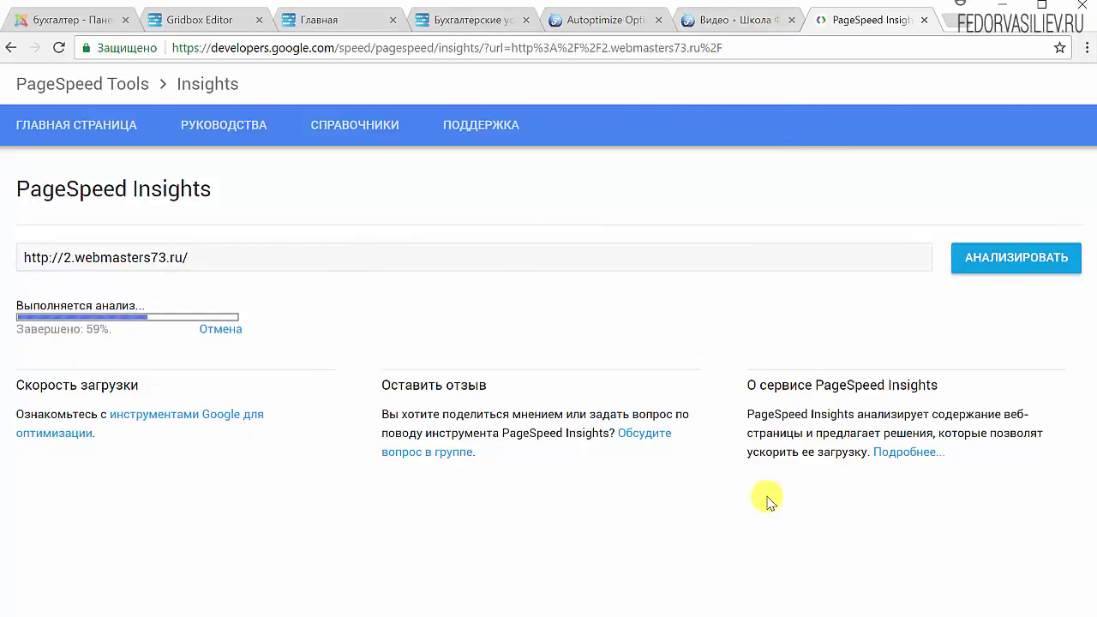
key(ctrl+5)
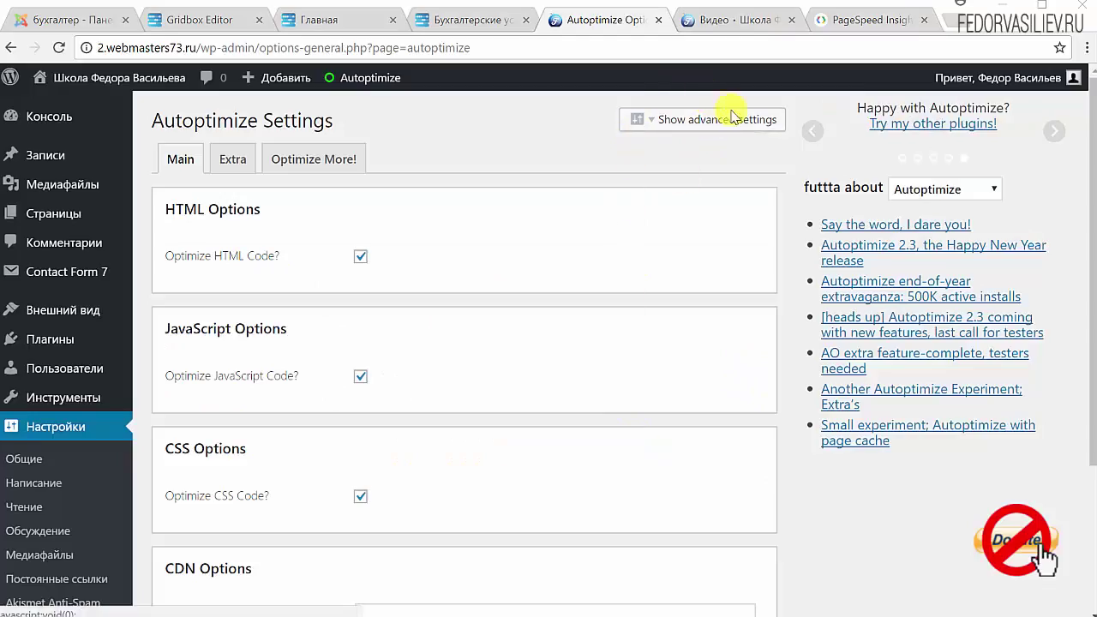
Show Autoptimize's advanced settings and review the option for keeping HTML comments.
click(700, 125)
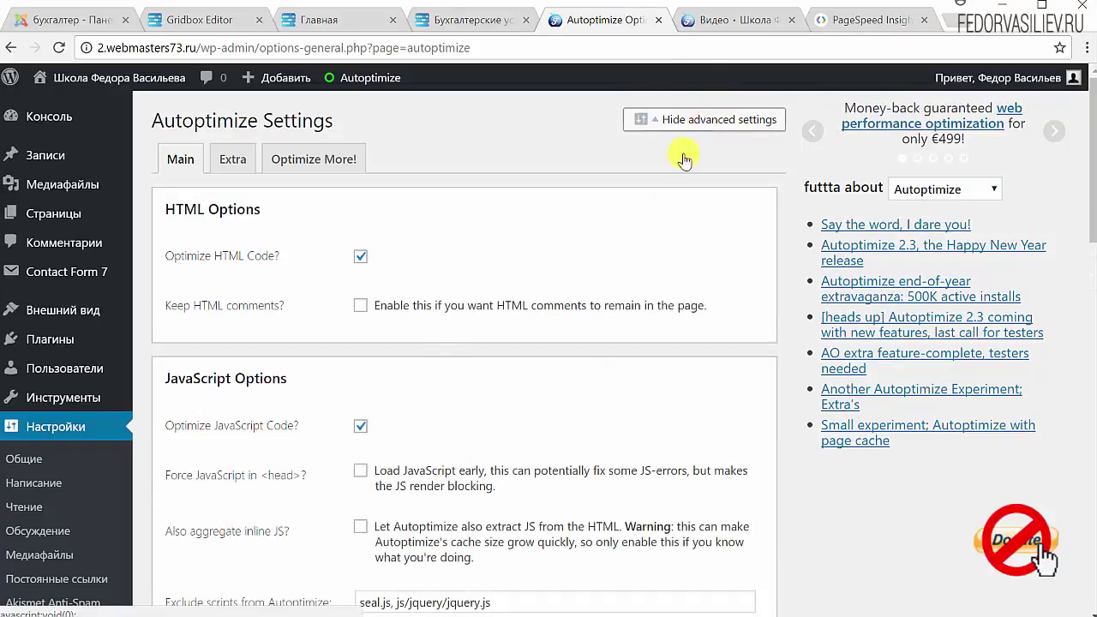
scroll(266, 343, down, 1)
scroll(287, 399, down, 10)
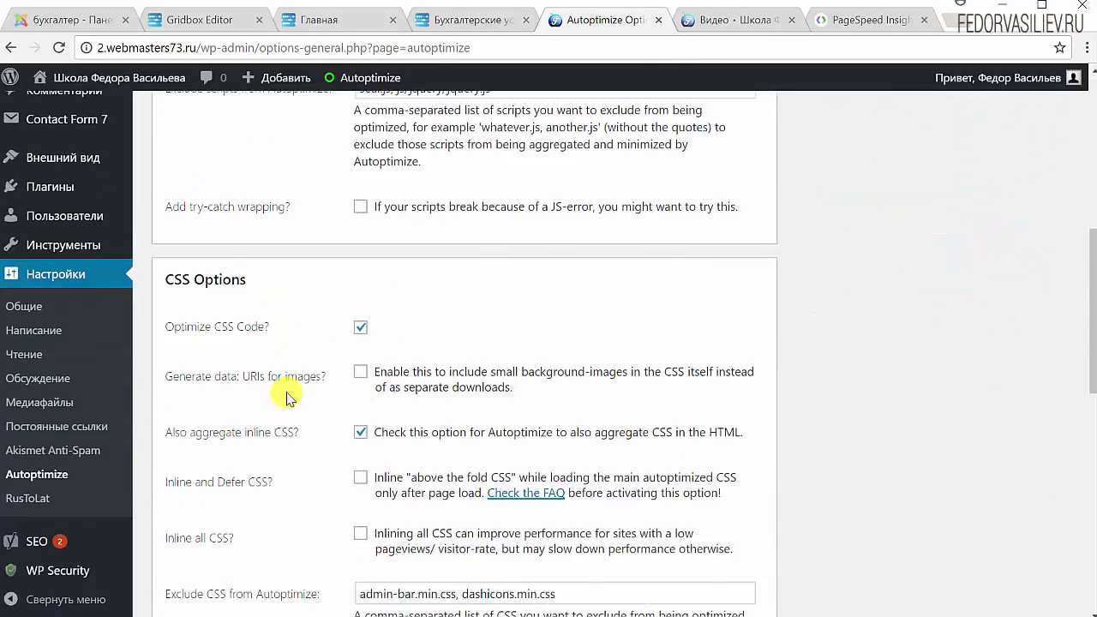
scroll(540, 279, up, 10)
scroll(540, 279, up, 1)
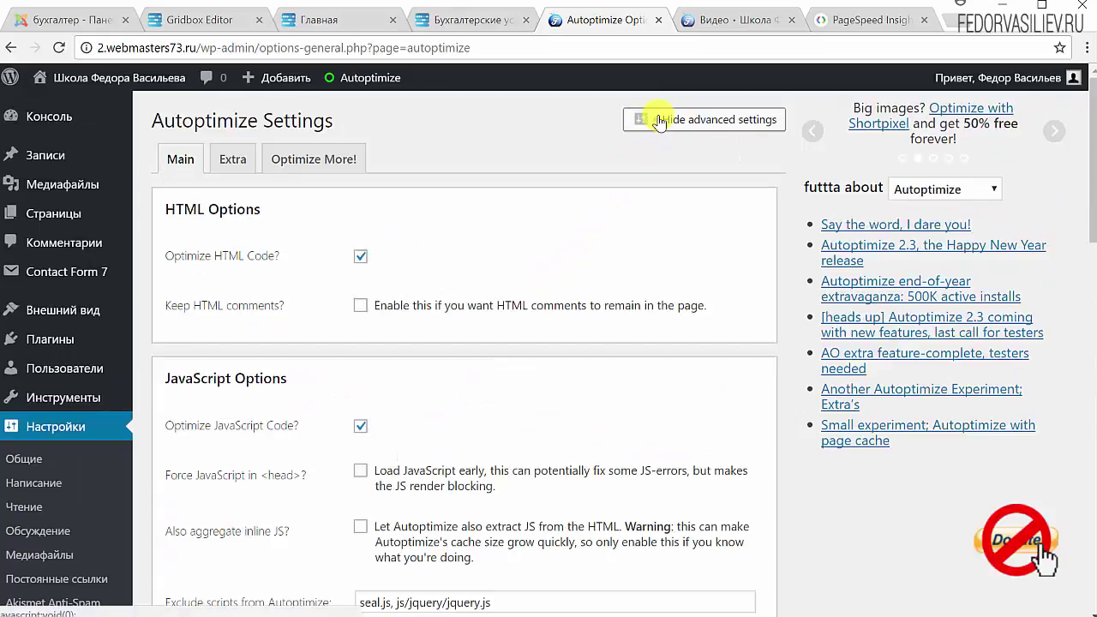
click(653, 119)
scroll(273, 364, down, 2)
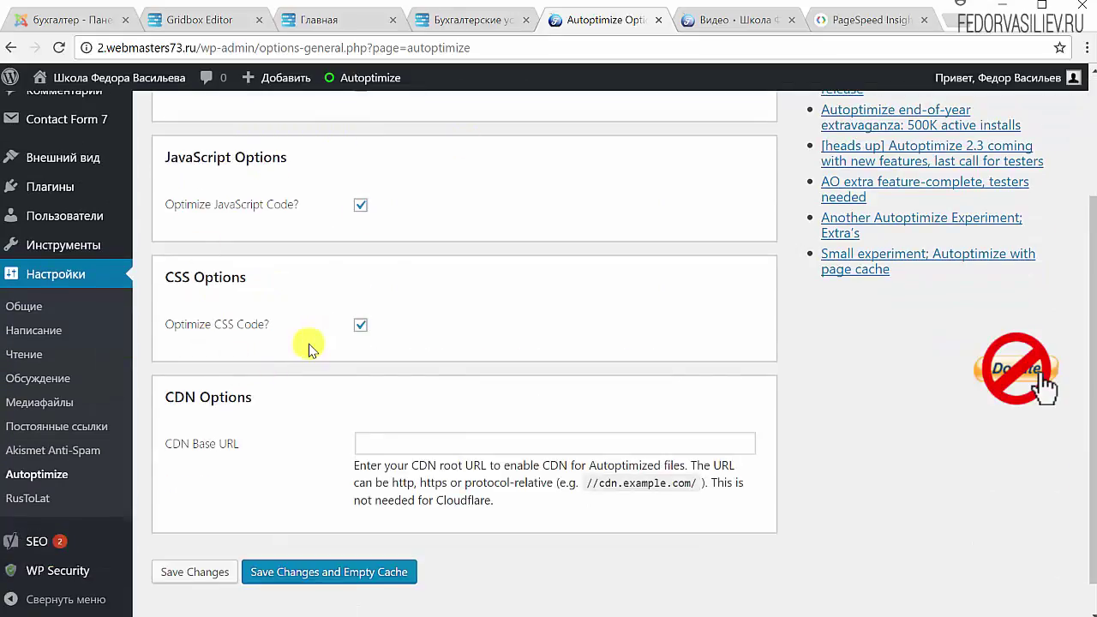
scroll(314, 351, up, 2)
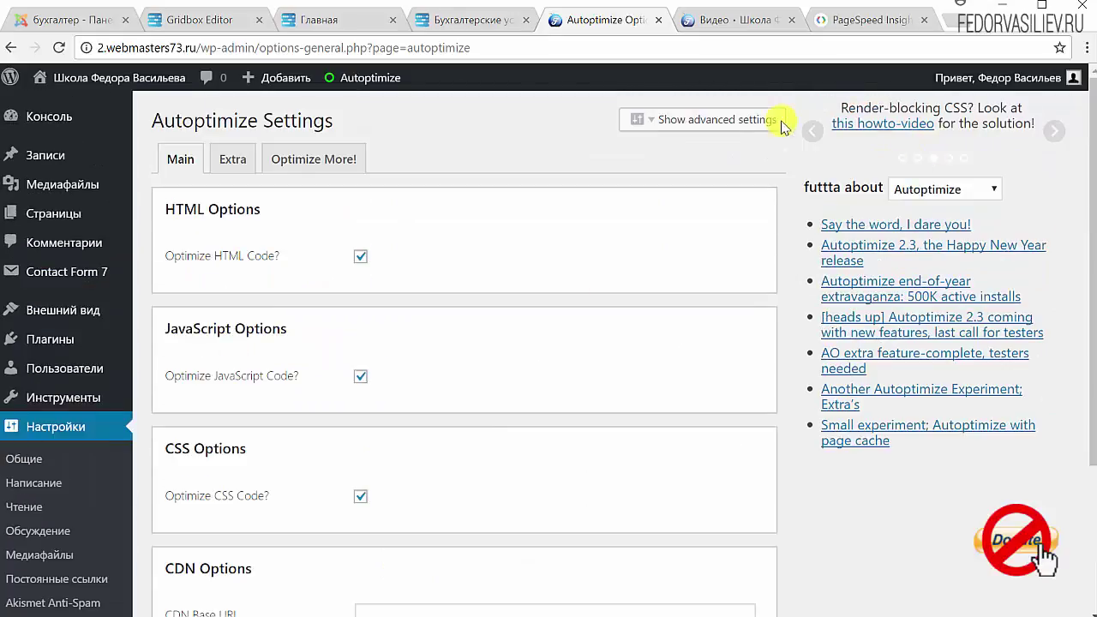
click(739, 119)
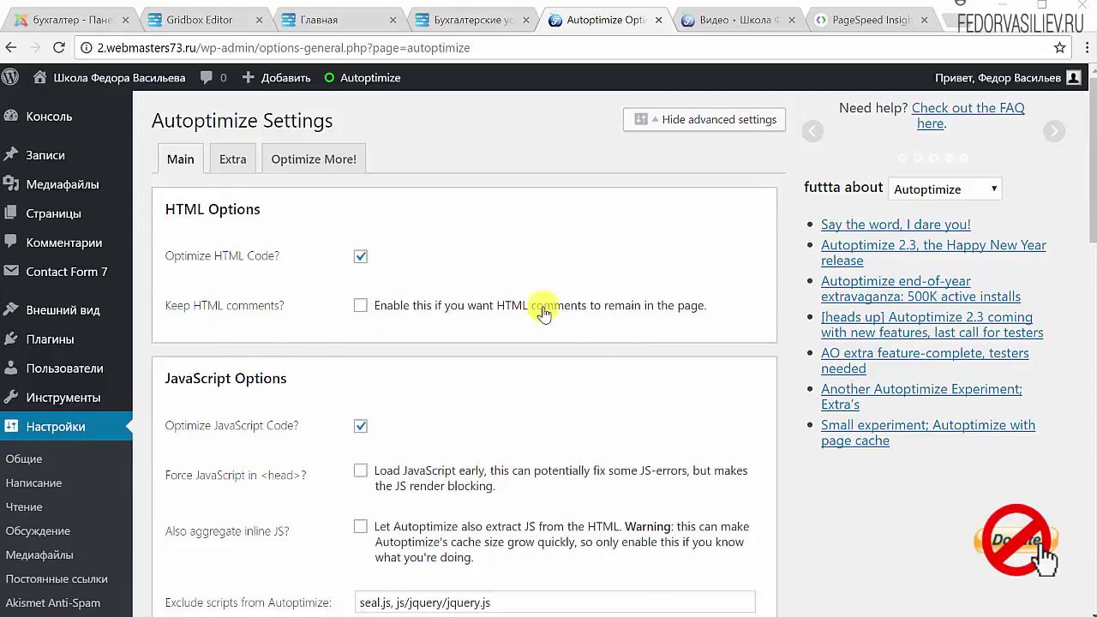
drag(709, 306, 380, 314)
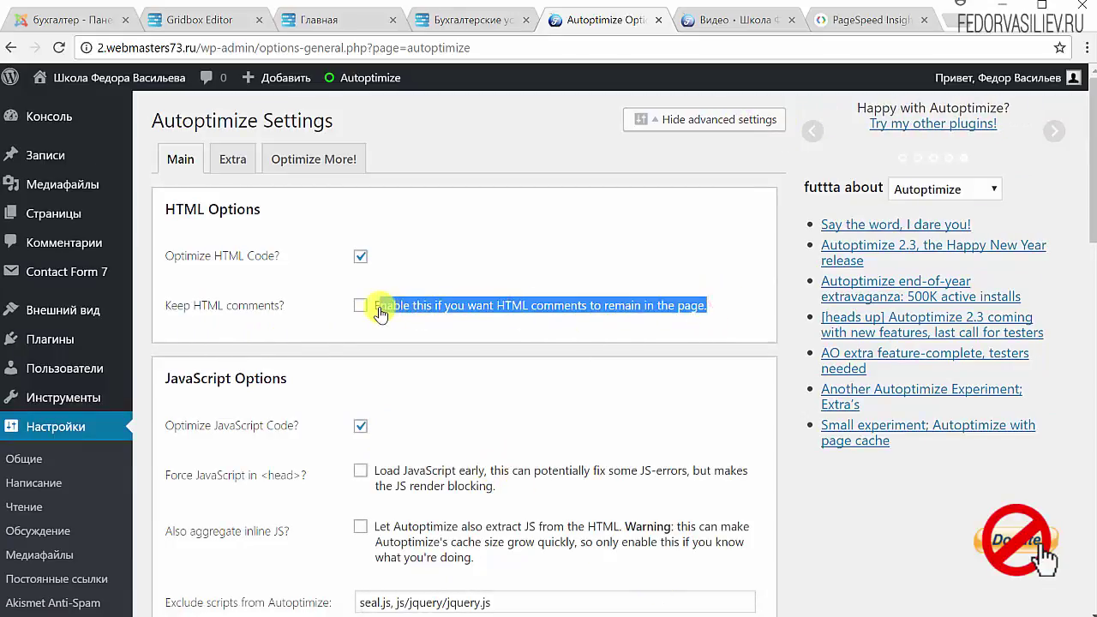
Enable Keep HTML comments in Autoptimize's HTML options.
click(628, 303)
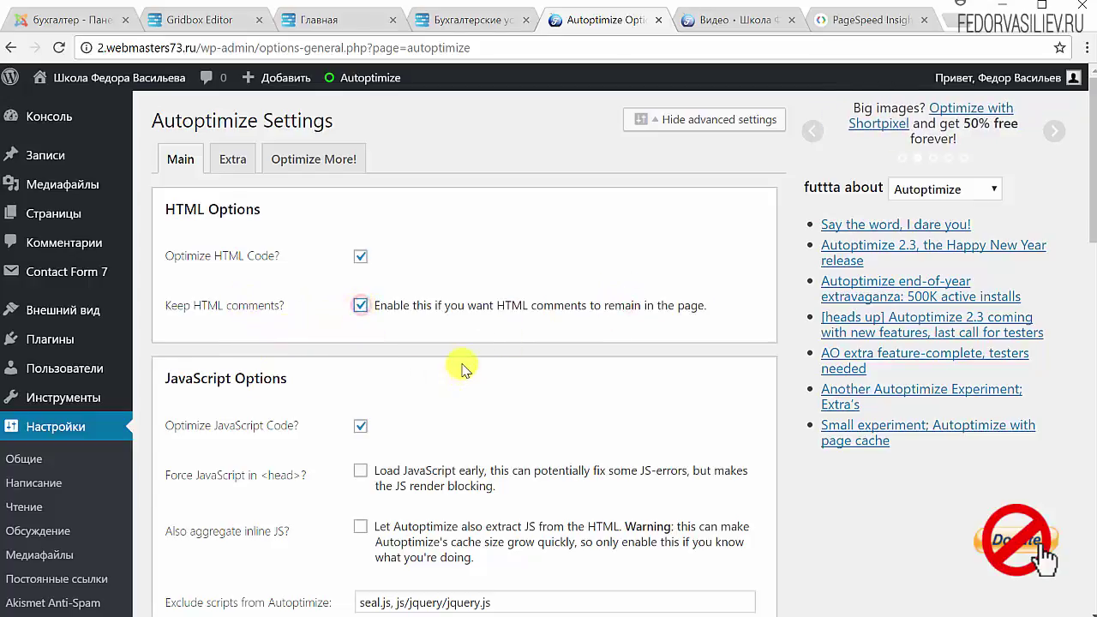
drag(501, 305, 542, 315)
scroll(501, 341, down, 3)
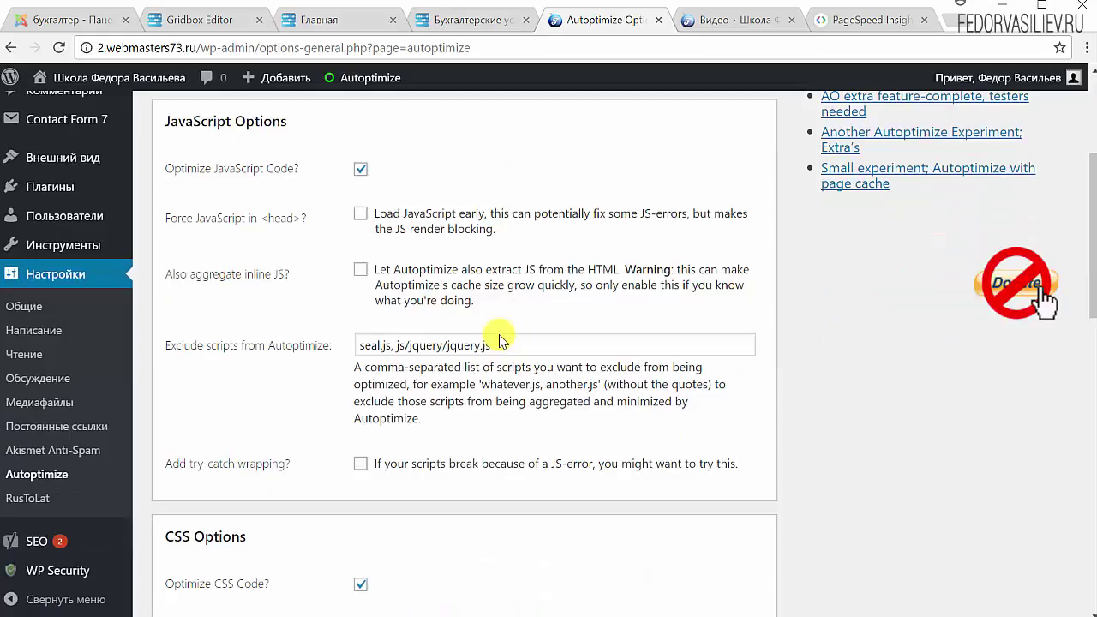
scroll(380, 331, up, 3)
scroll(473, 281, down, 2)
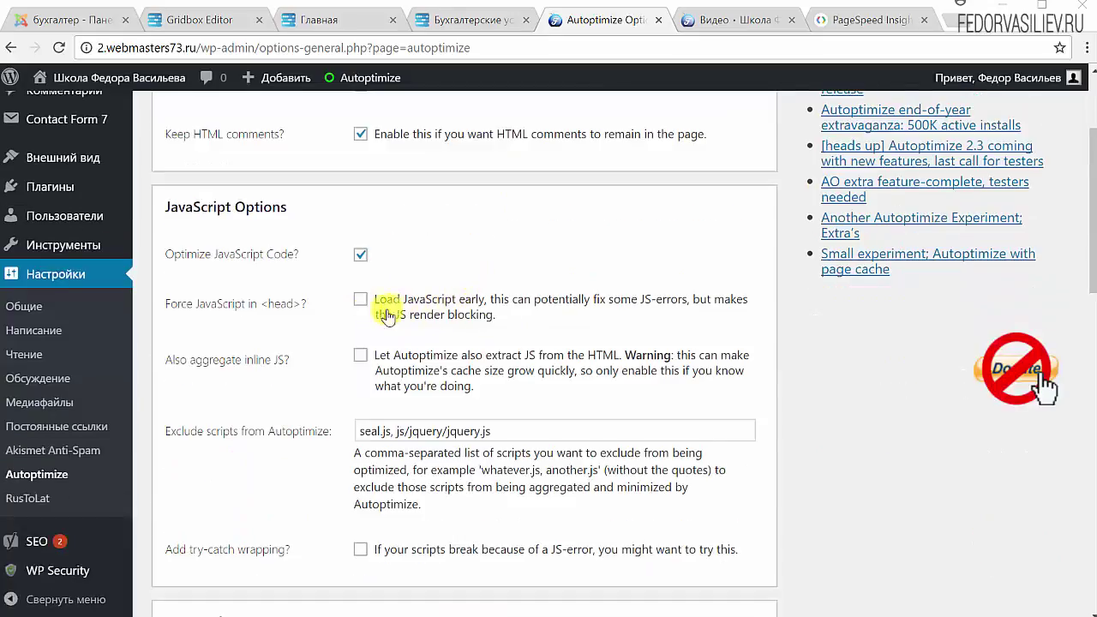
Force JavaScript into <head> and aggregate inline JS, leaving exclusions and try-catch wrapping unchanged.
click(363, 301)
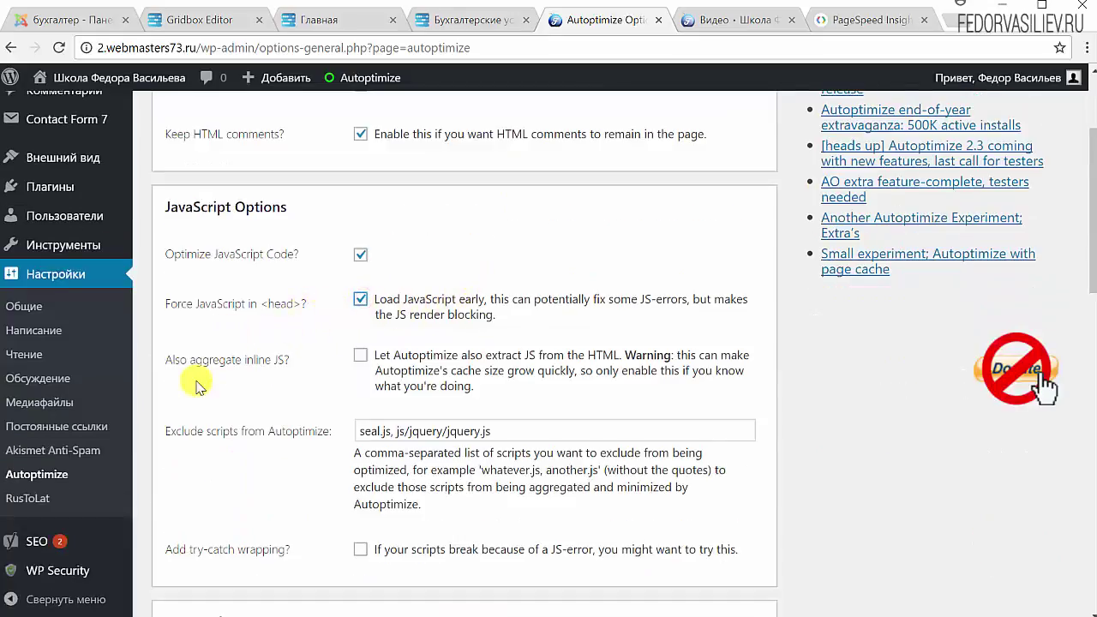
click(360, 354)
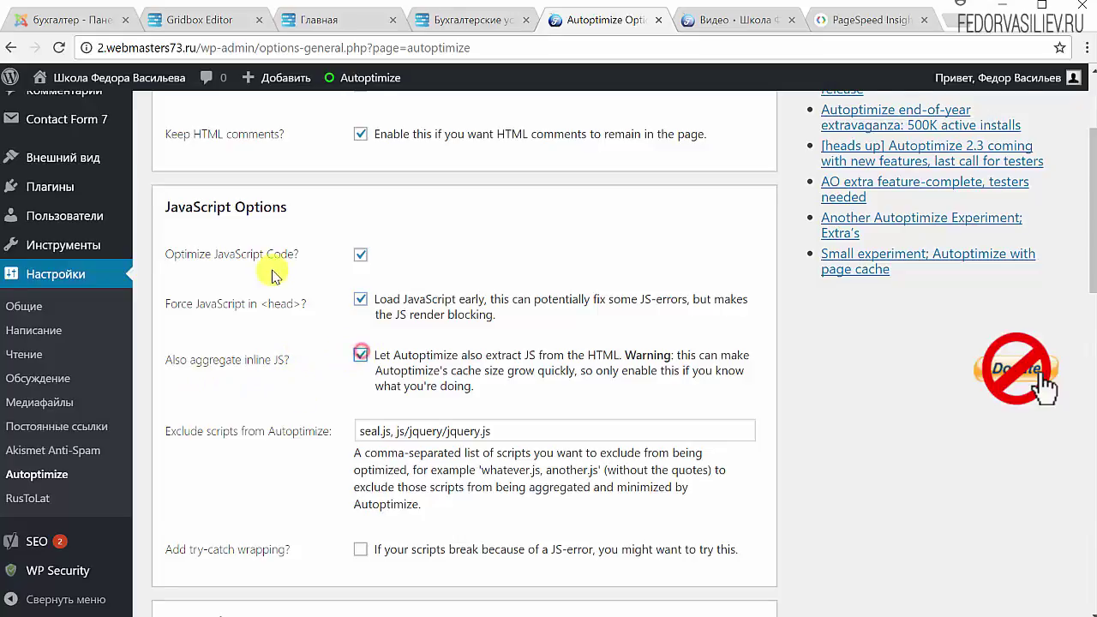
scroll(279, 274, down, 2)
drag(332, 259, 216, 261)
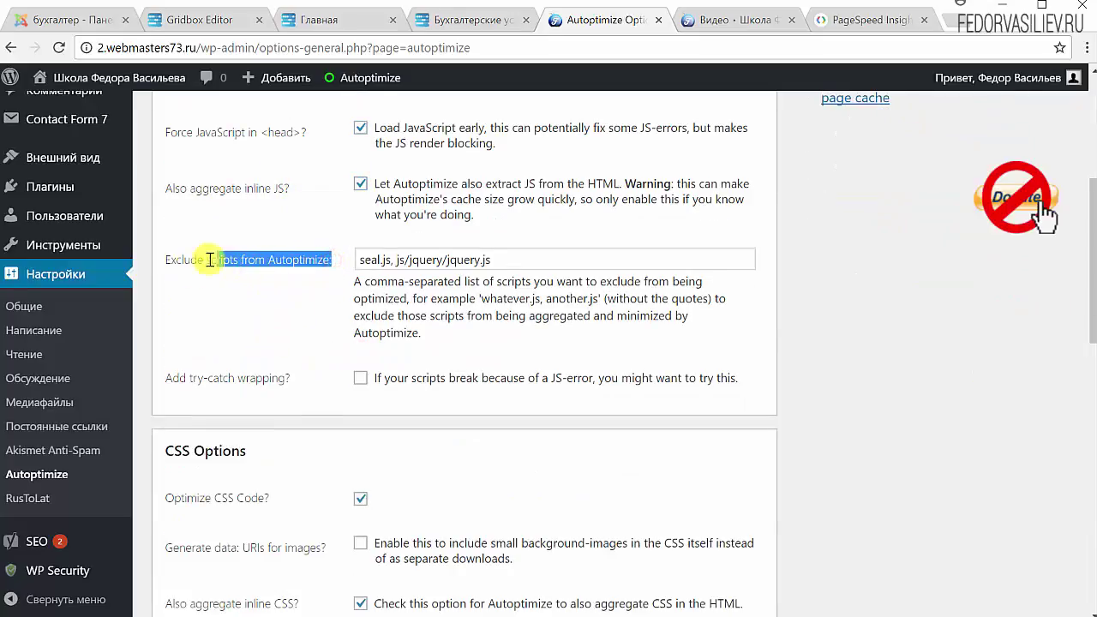
click(496, 260)
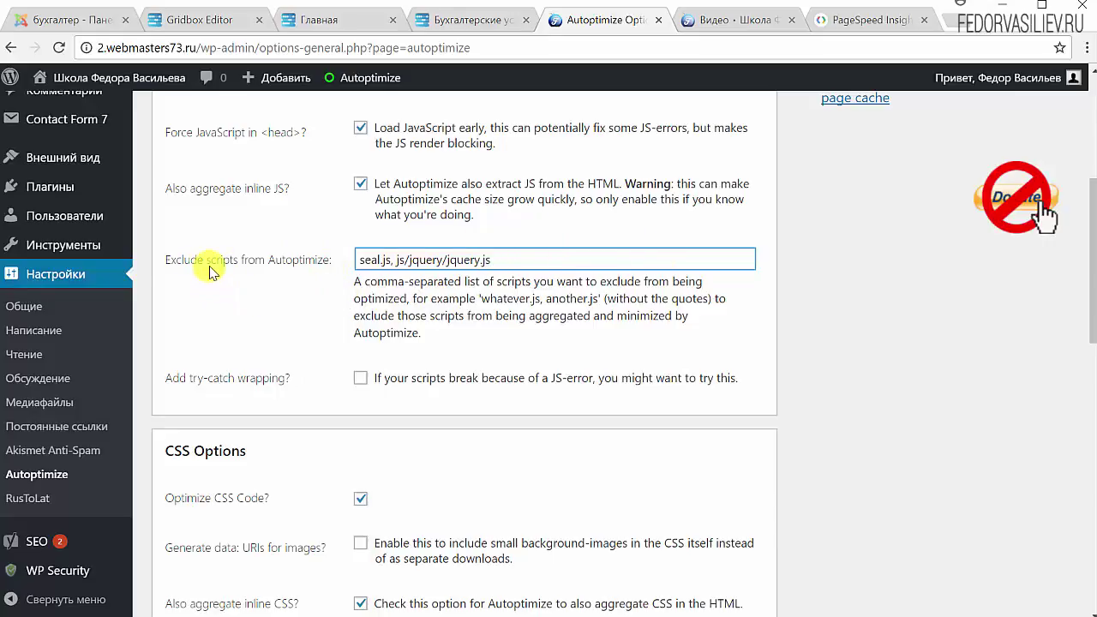
scroll(578, 248, down, 1)
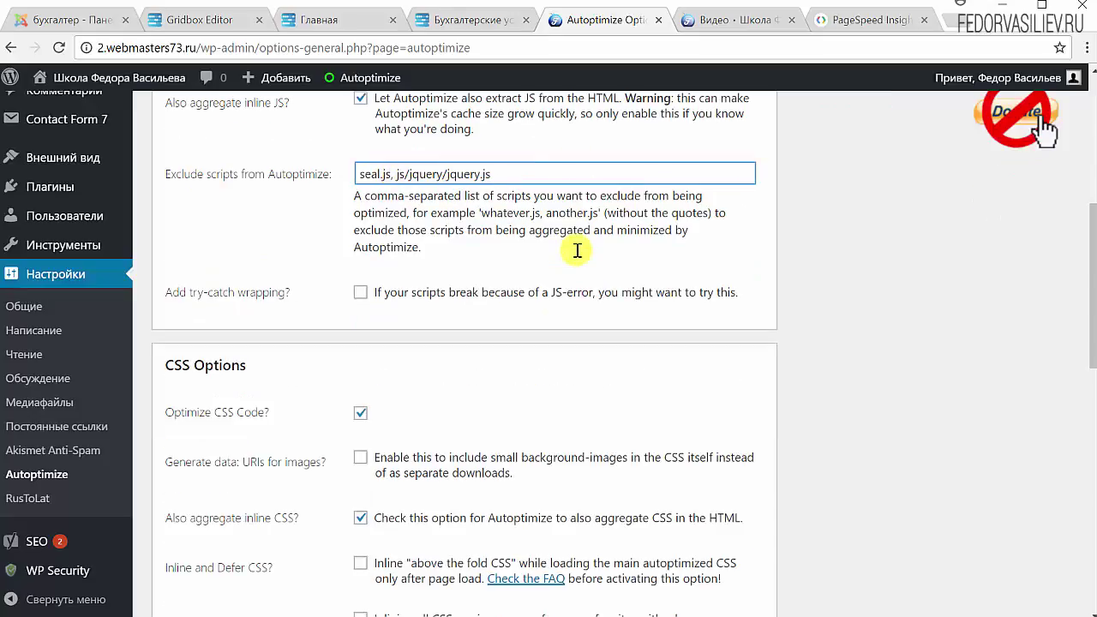
double_click(361, 297)
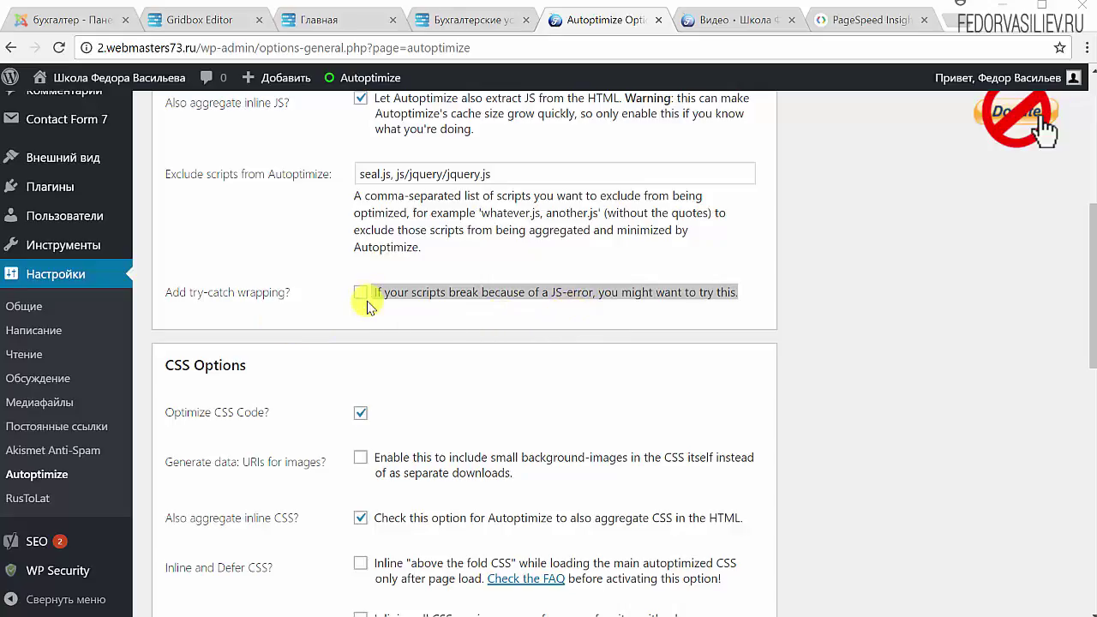
click(466, 262)
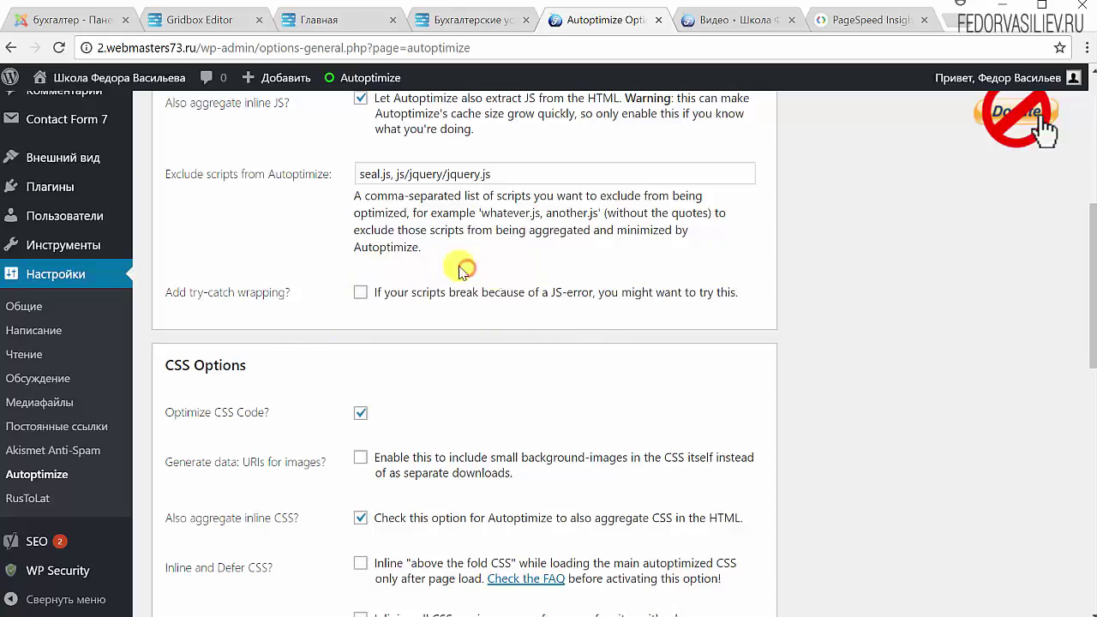
scroll(486, 277, up, 3)
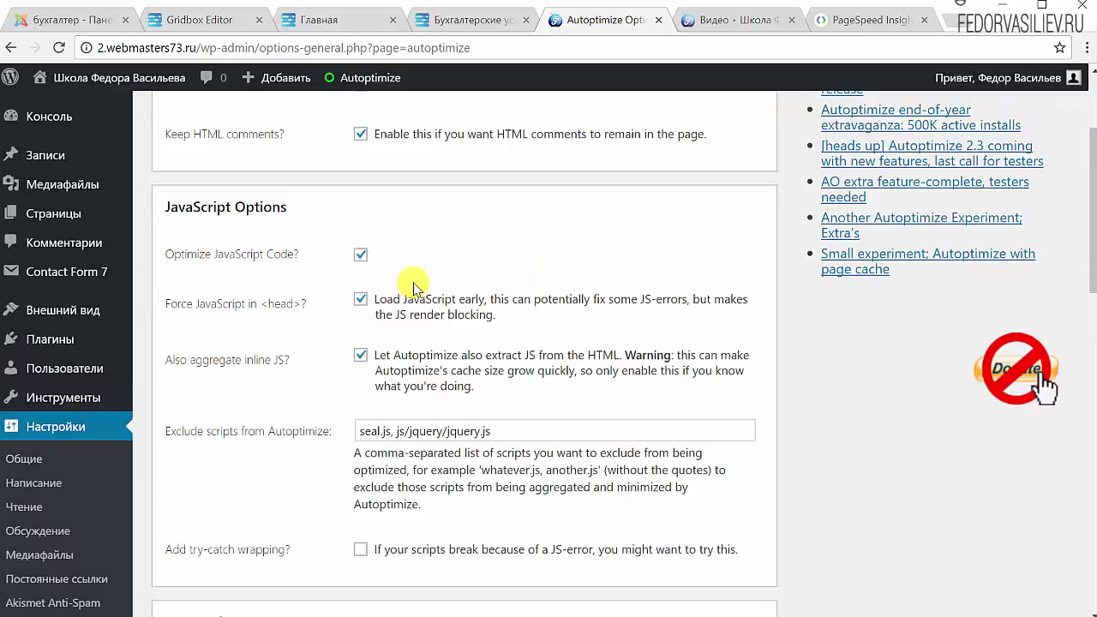
scroll(415, 281, down, 2)
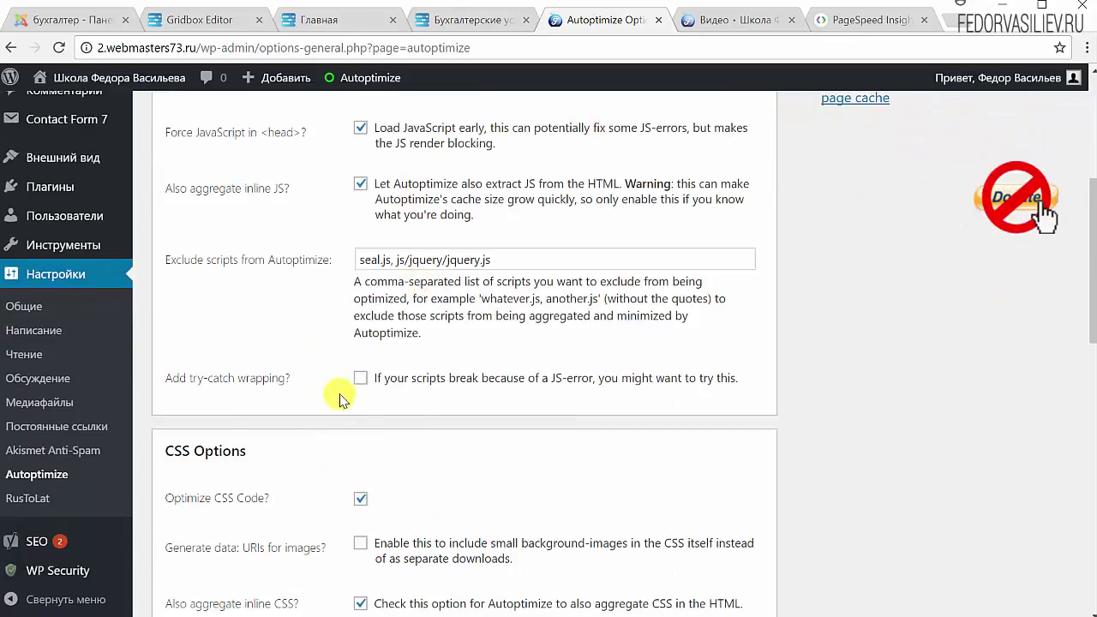
scroll(290, 214, down, 3)
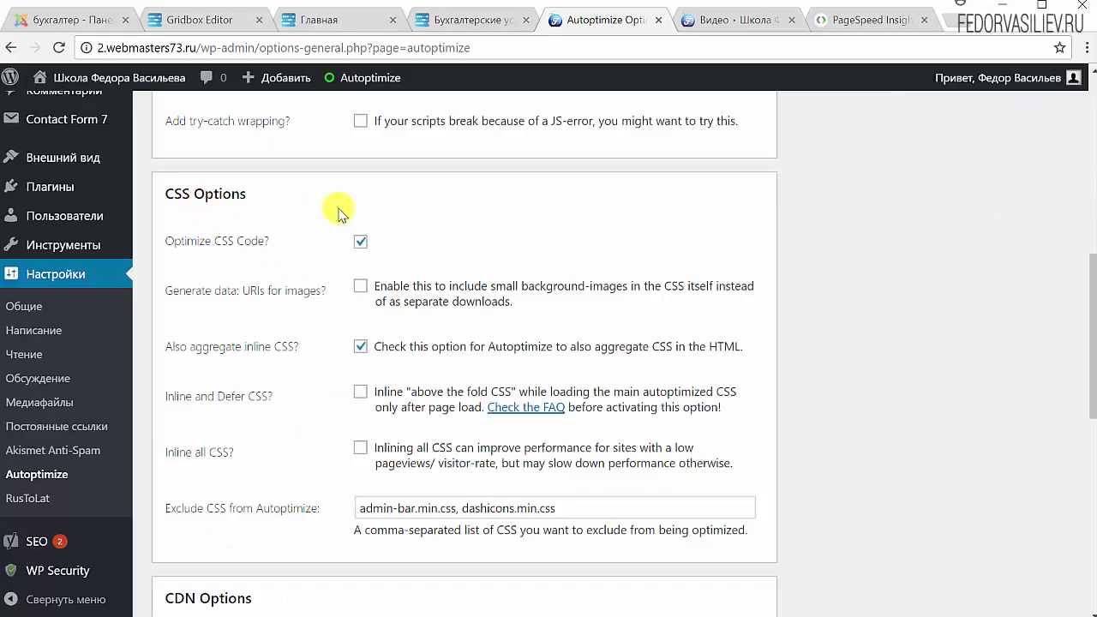
Enable data: URIs for images and Inline all CSS, then save and empty the cache.
click(360, 285)
scroll(308, 298, down, 2)
click(361, 276)
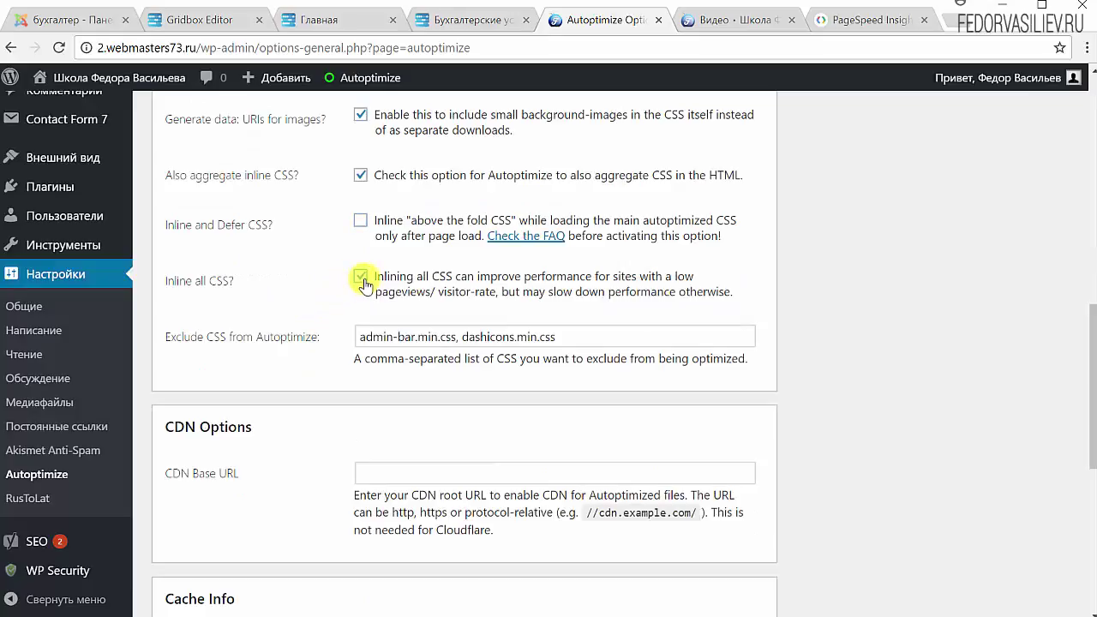
mouse_move(163, 343)
mouse_down()
mouse_move(257, 352)
mouse_move(183, 337)
mouse_up()
click(256, 351)
scroll(252, 299, down, 2)
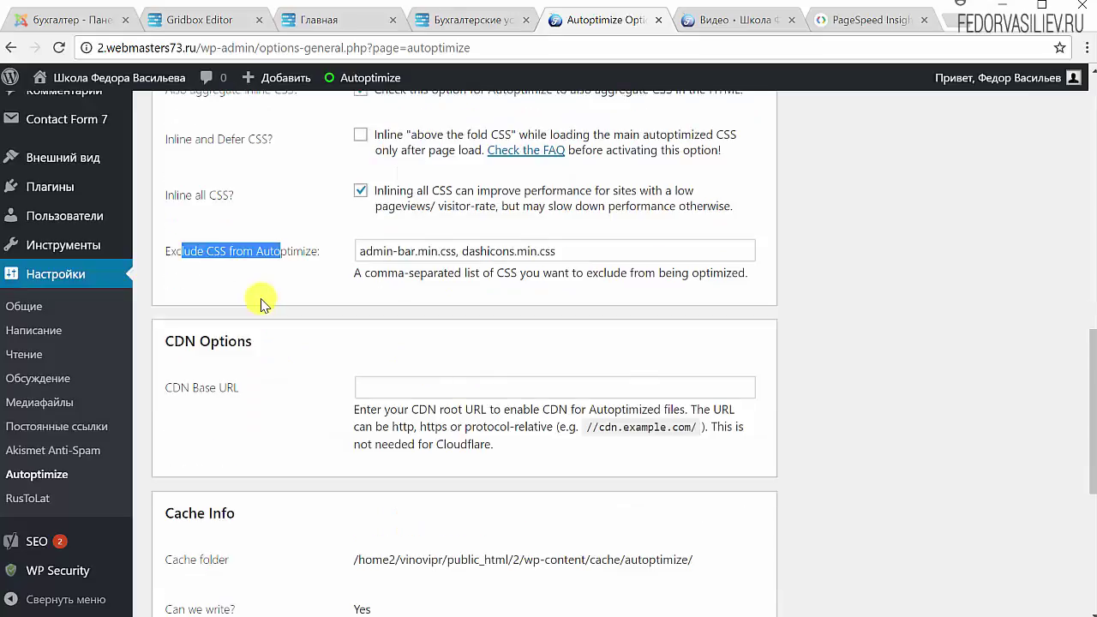
scroll(262, 304, down, 4)
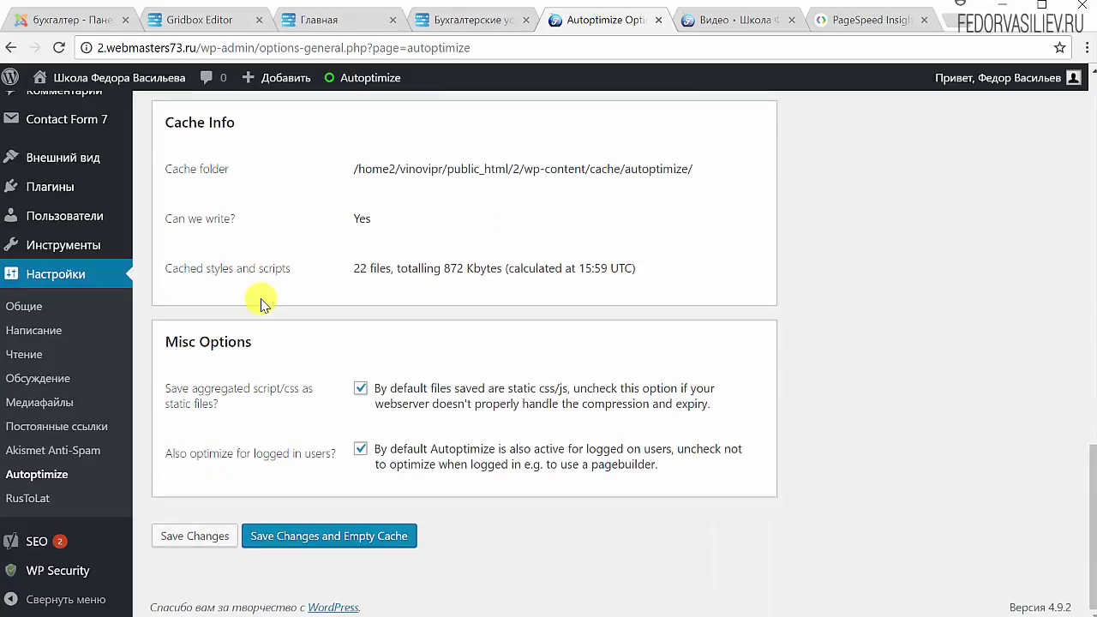
click(396, 539)
Log out of the site from the account menu and load its home page.
key(ctrl+Tab)
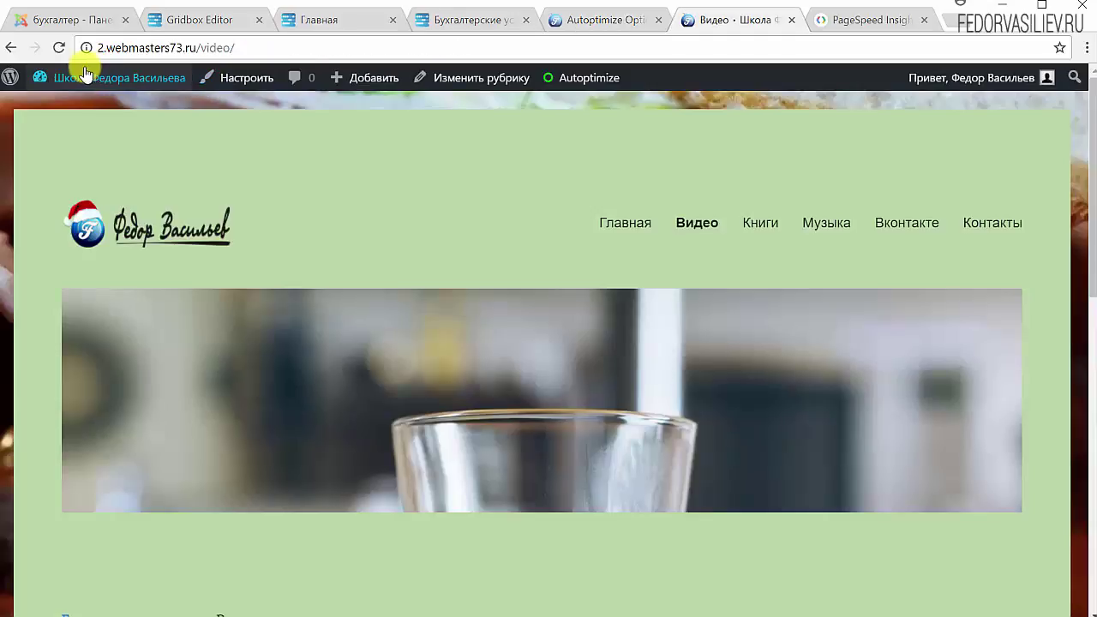
mouse_move(969, 79)
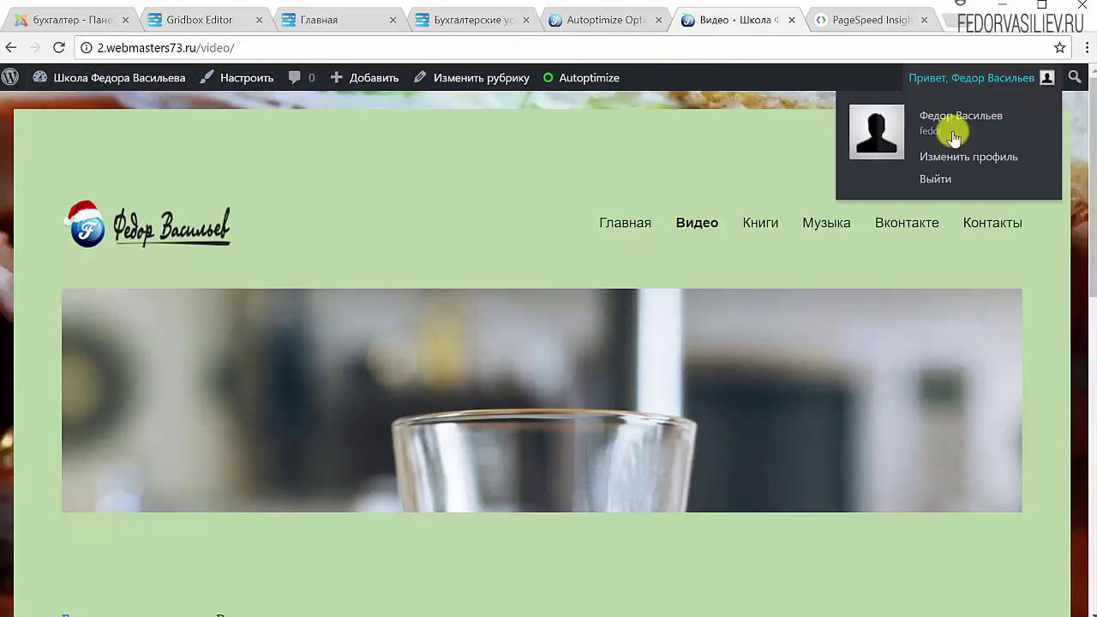
click(938, 177)
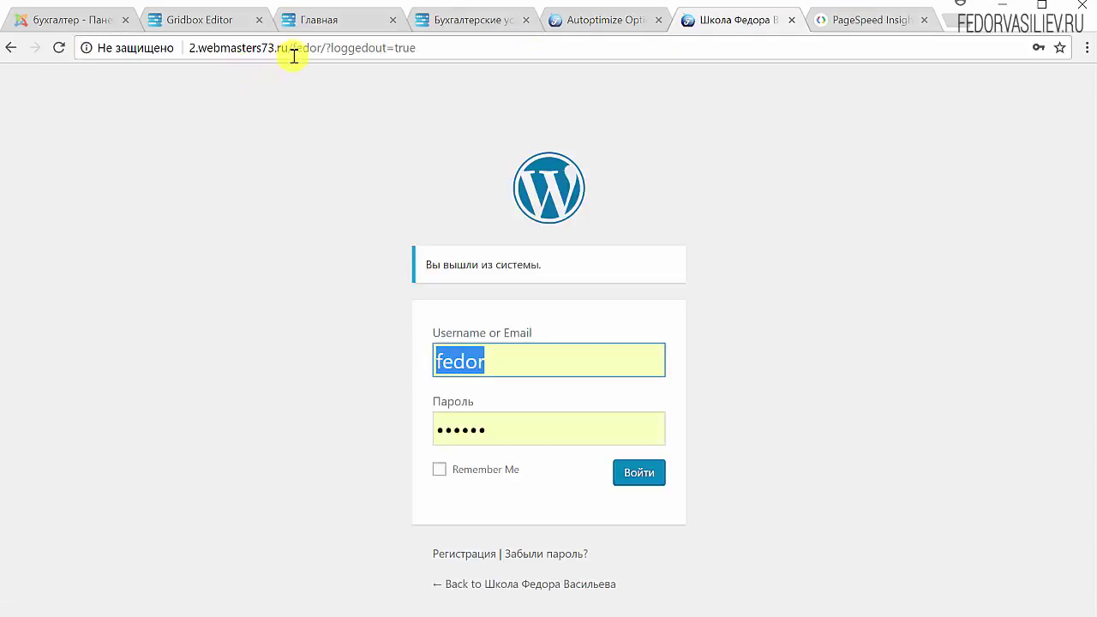
drag(311, 47, 648, 85)
key(BackSpace)
key(BackSpace)
key(BackSpace)
key(BackSpace)
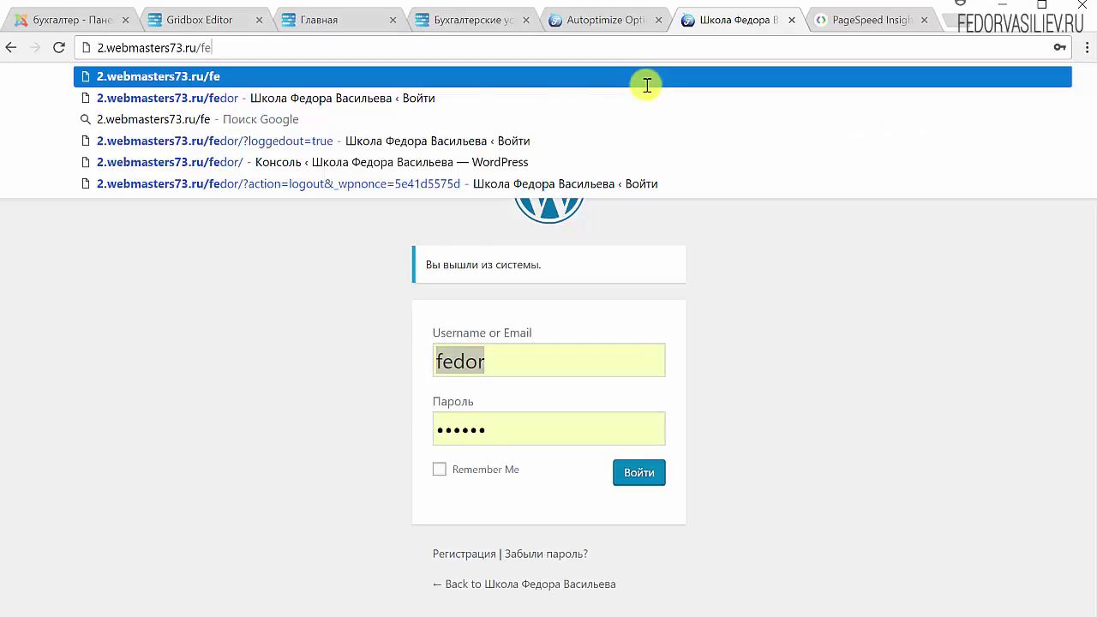
key(Return)
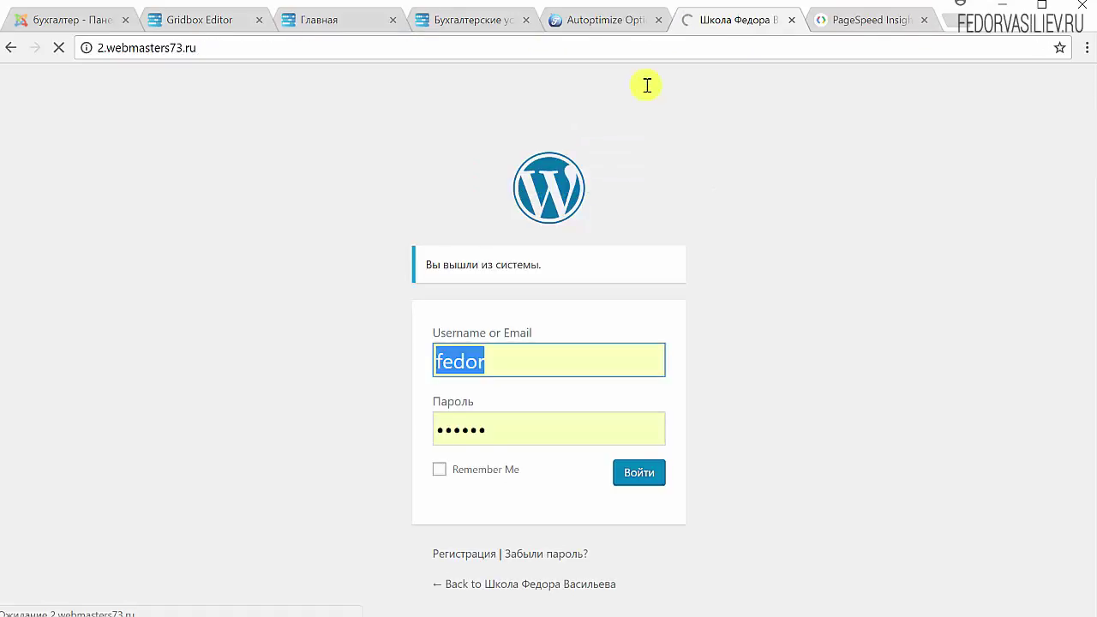
Browse to page 2 of the posts, then open the Контакты page.
scroll(681, 209, down, 4)
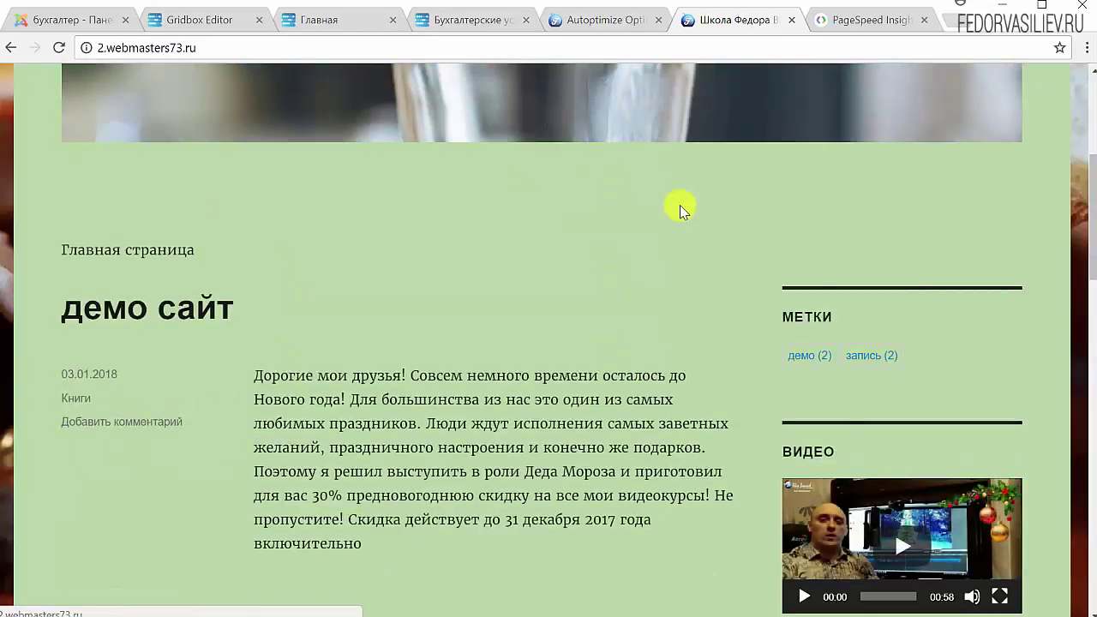
scroll(681, 210, down, 15)
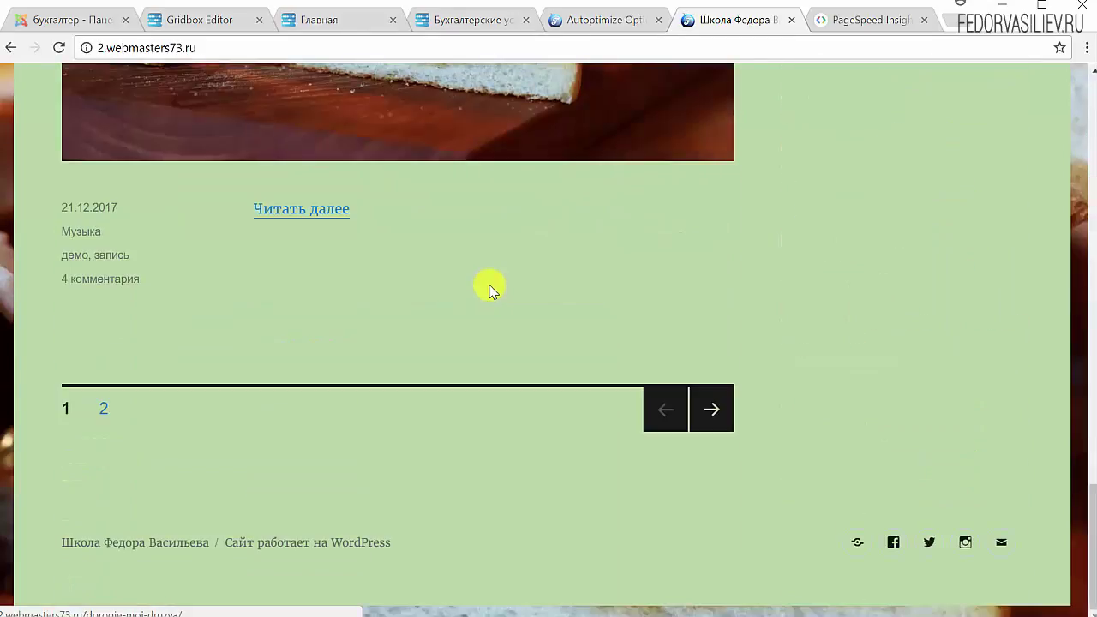
click(696, 426)
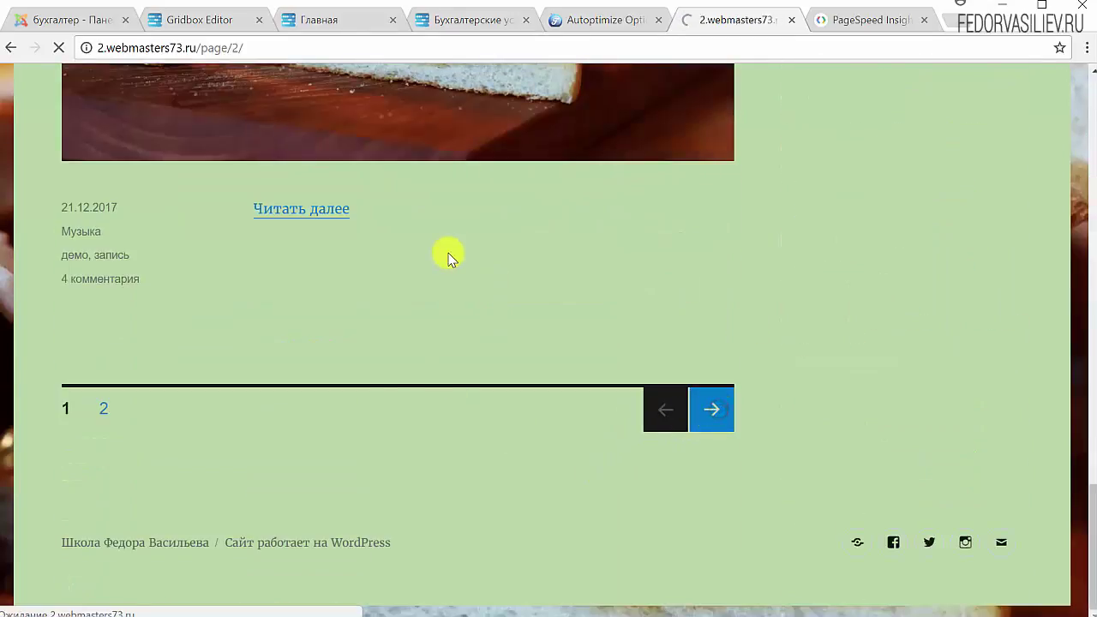
scroll(448, 254, down, 5)
scroll(448, 254, down, 3)
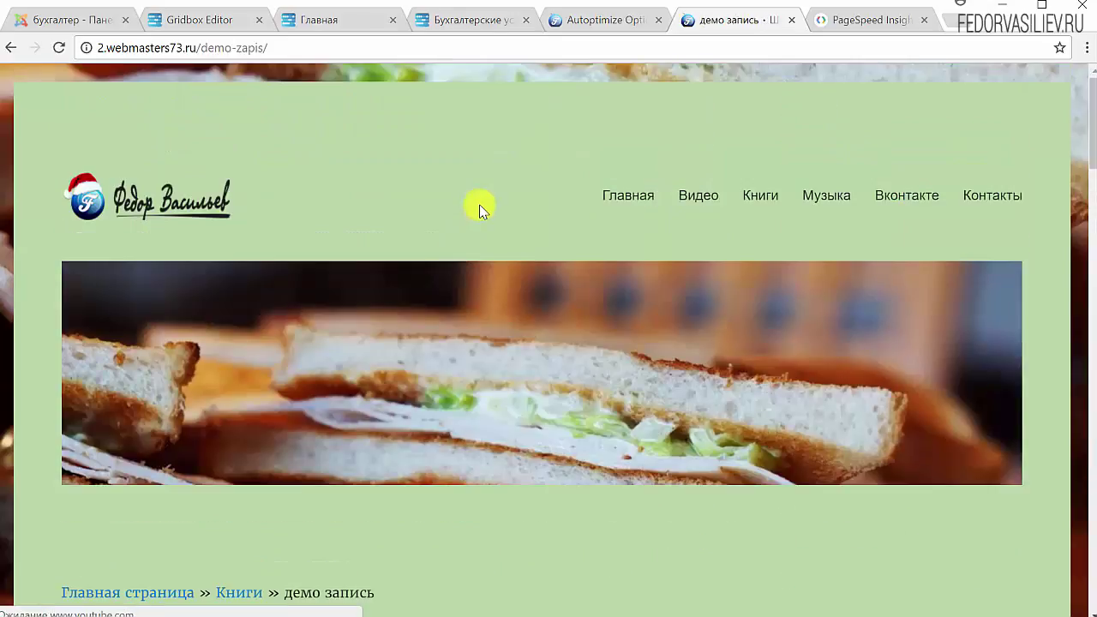
scroll(477, 208, down, 15)
scroll(477, 208, down, 8)
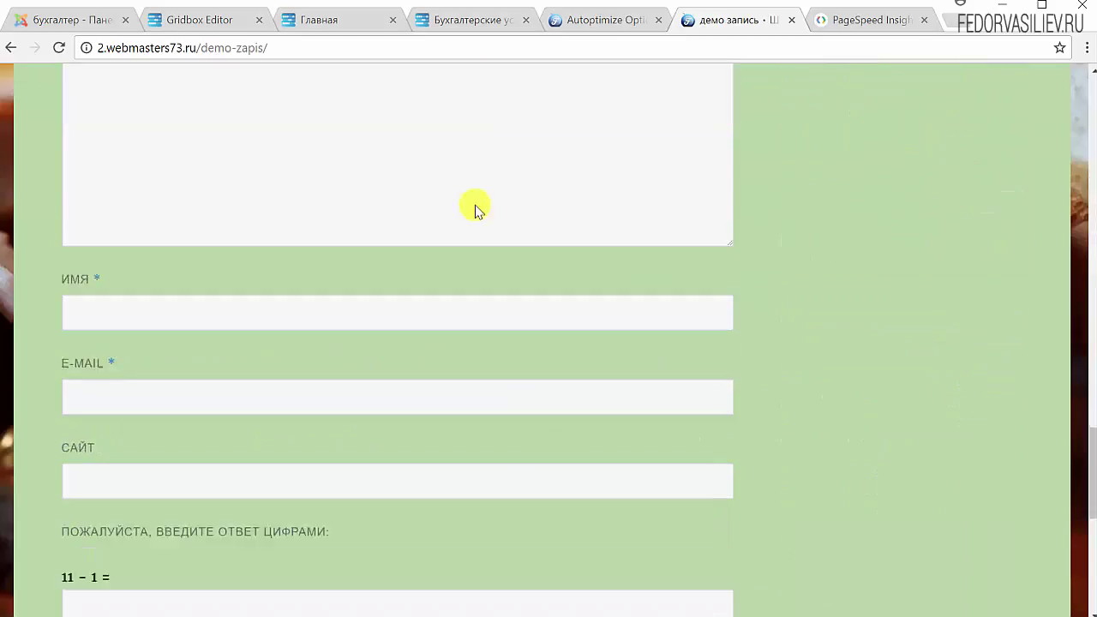
scroll(692, 234, up, 12)
scroll(693, 230, up, 10)
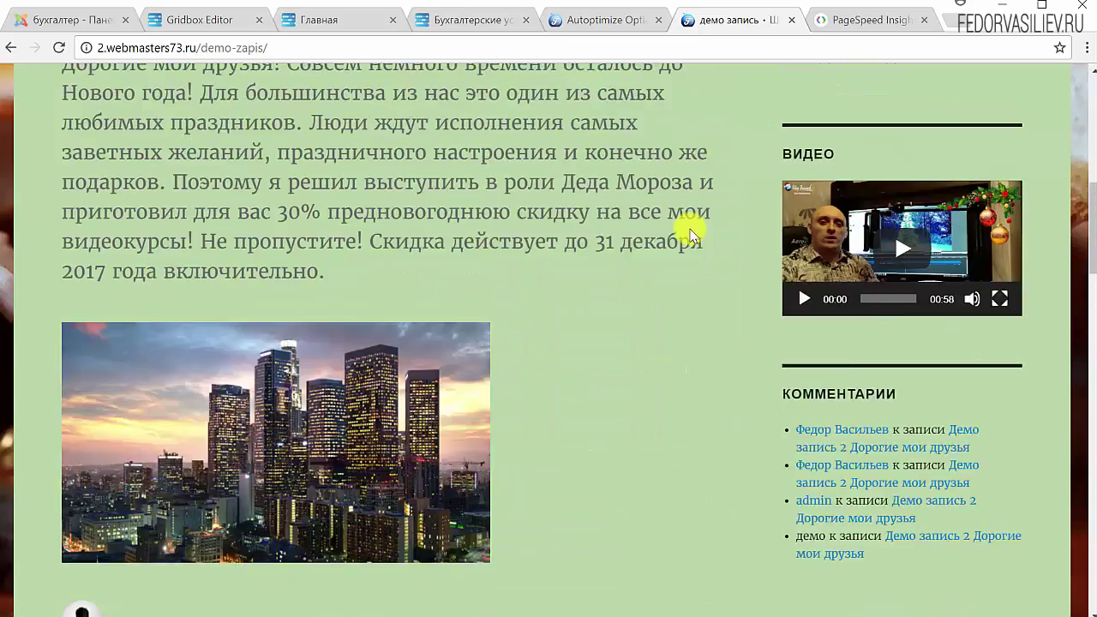
click(510, 211)
scroll(513, 212, down, 5)
scroll(513, 214, down, 5)
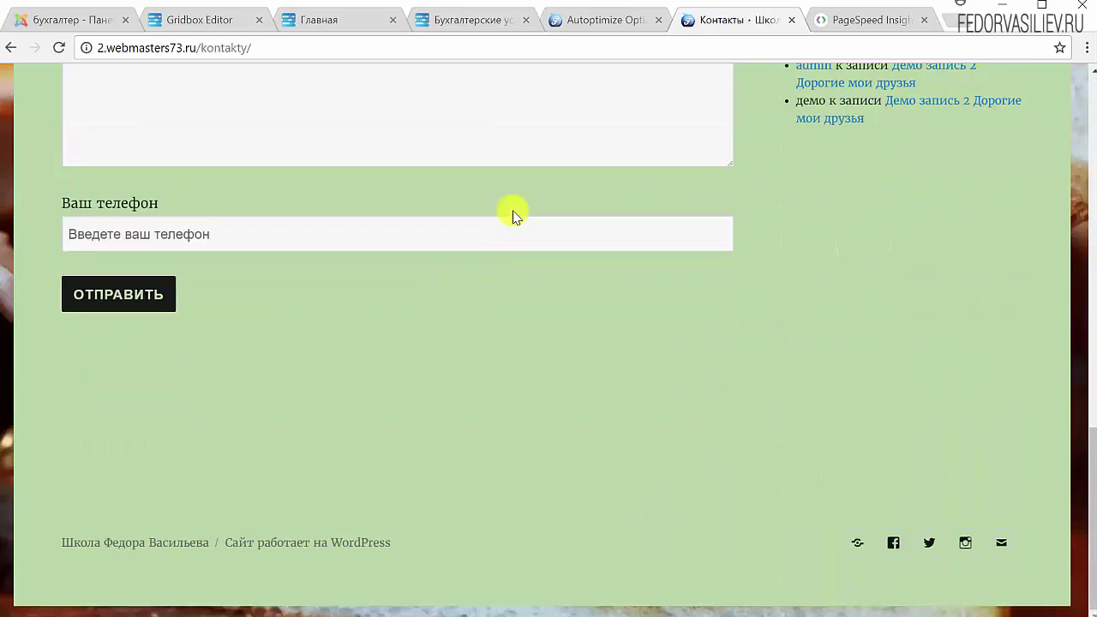
scroll(549, 197, up, 12)
Back on Autoptimize settings, use the admin-bar Delete Cache to purge the cache to 0 files.
click(625, 29)
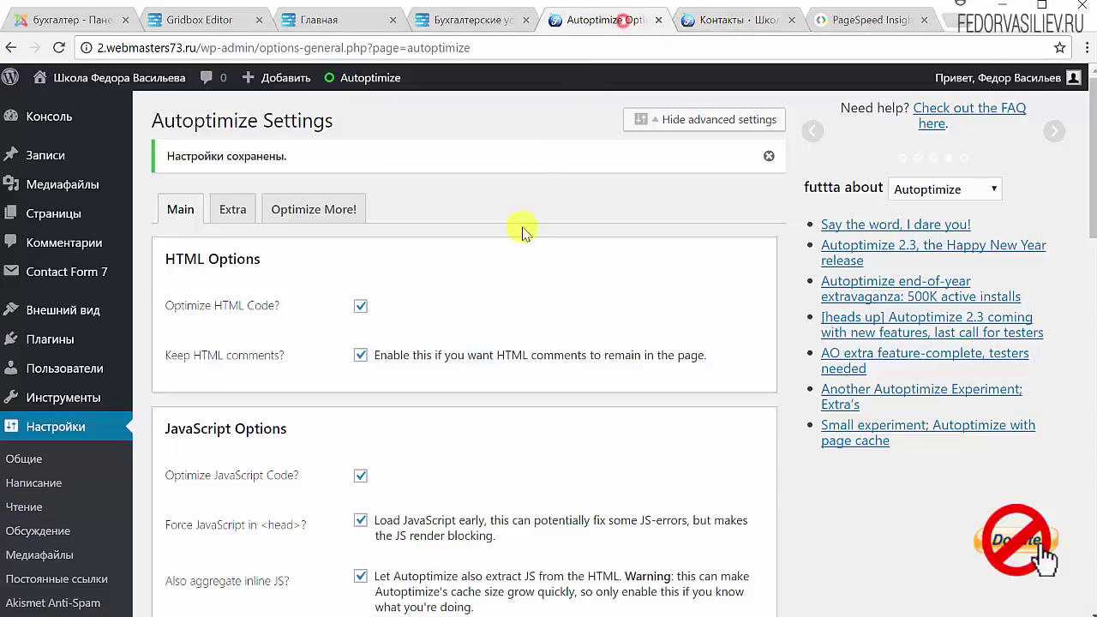
scroll(515, 296, down, 3)
scroll(541, 298, down, 8)
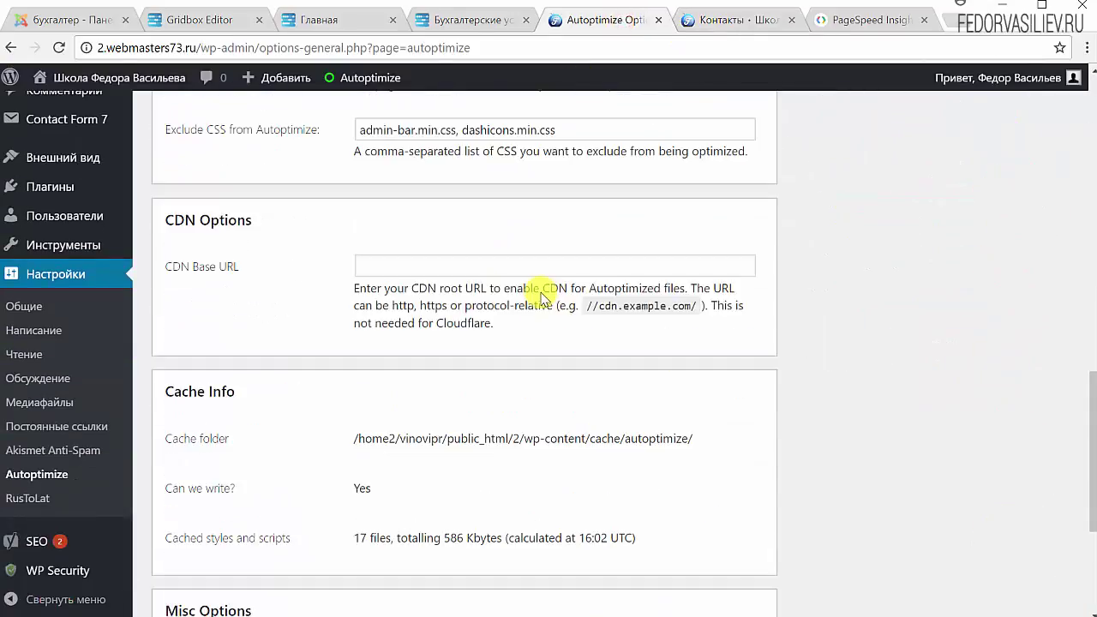
scroll(540, 291, up, 10)
mouse_move(358, 80)
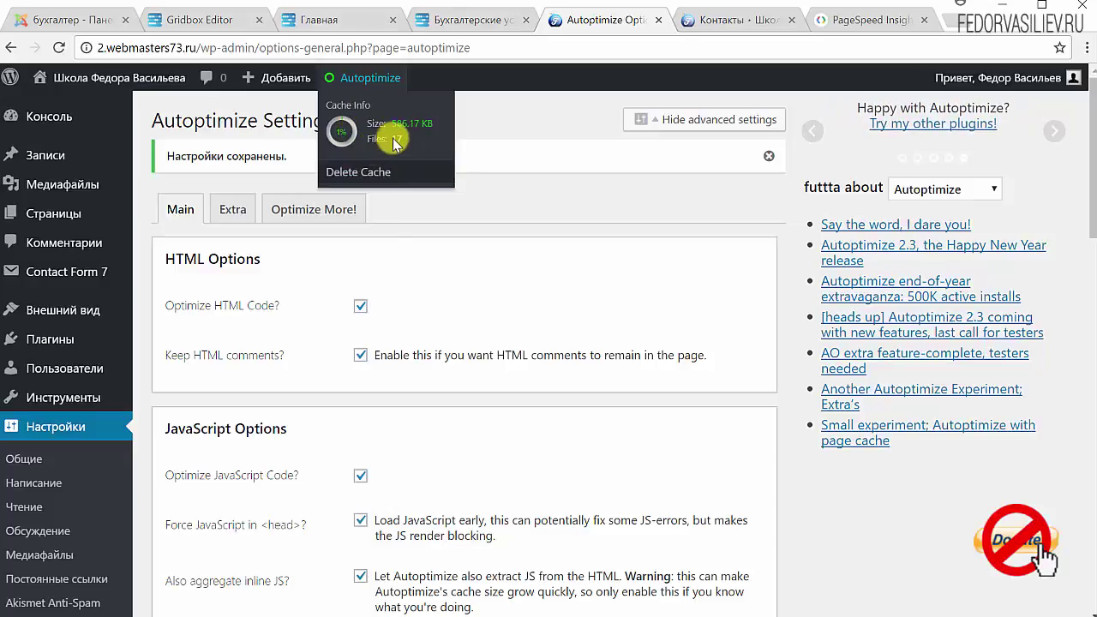
click(367, 176)
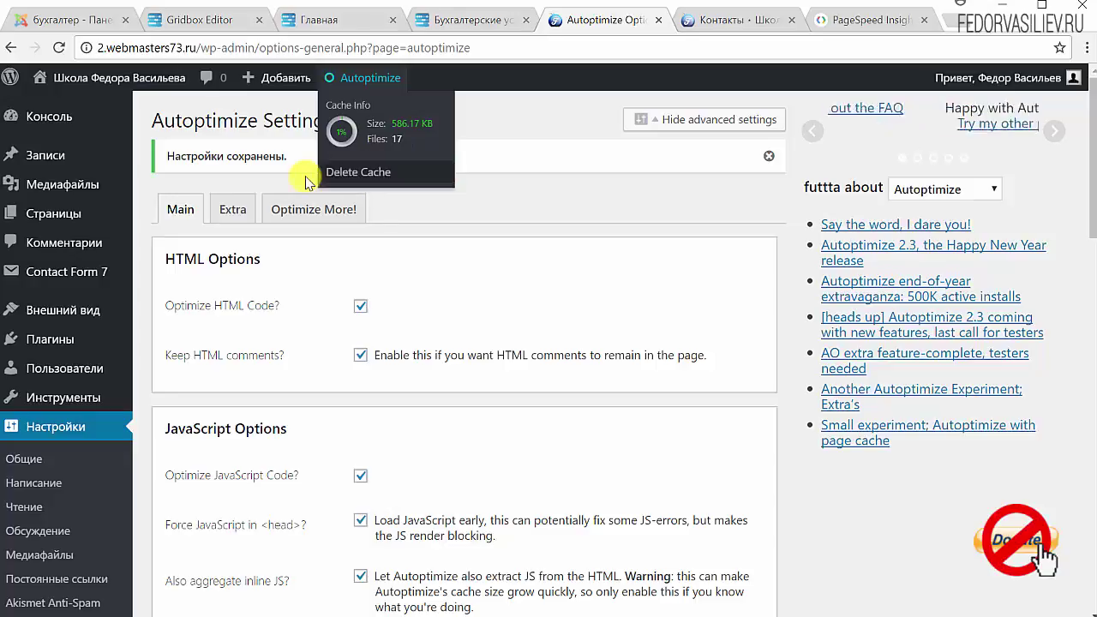
click(367, 177)
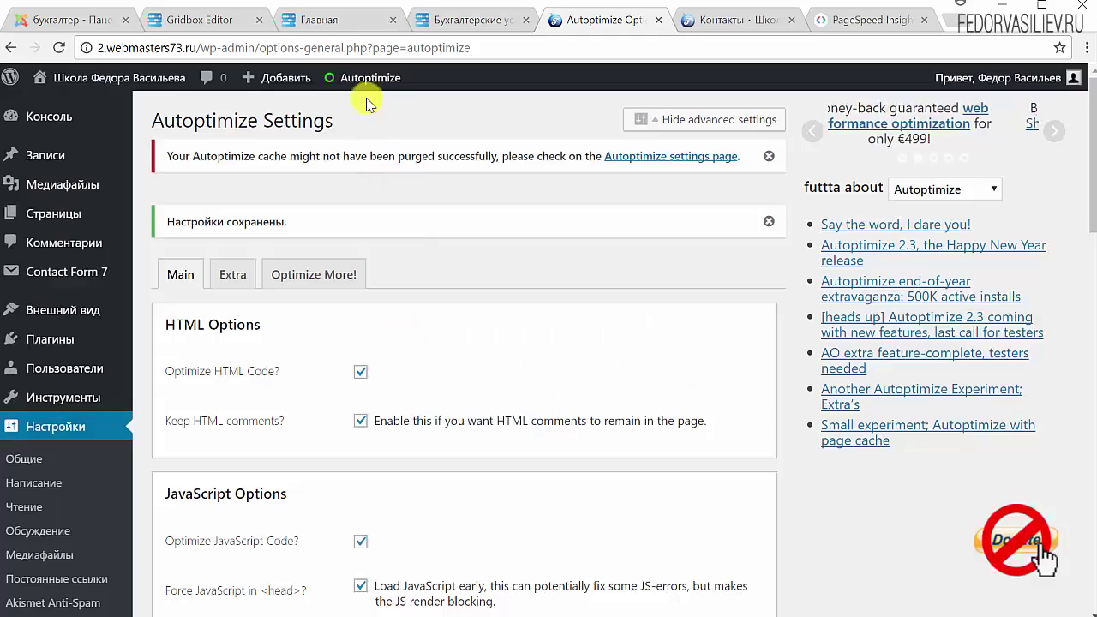
click(367, 177)
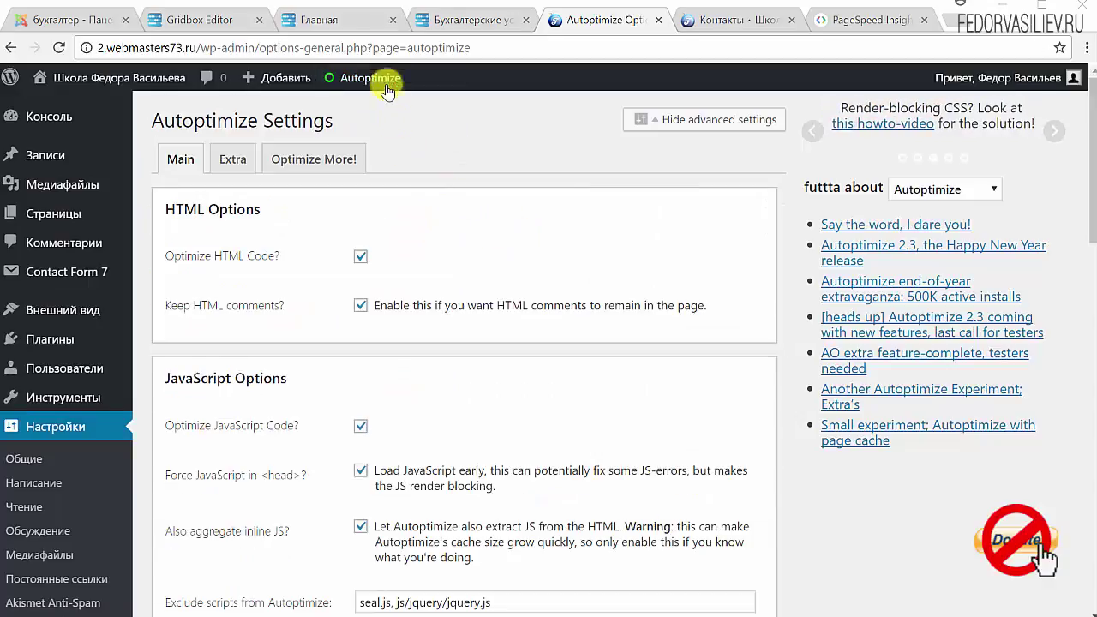
mouse_move(368, 77)
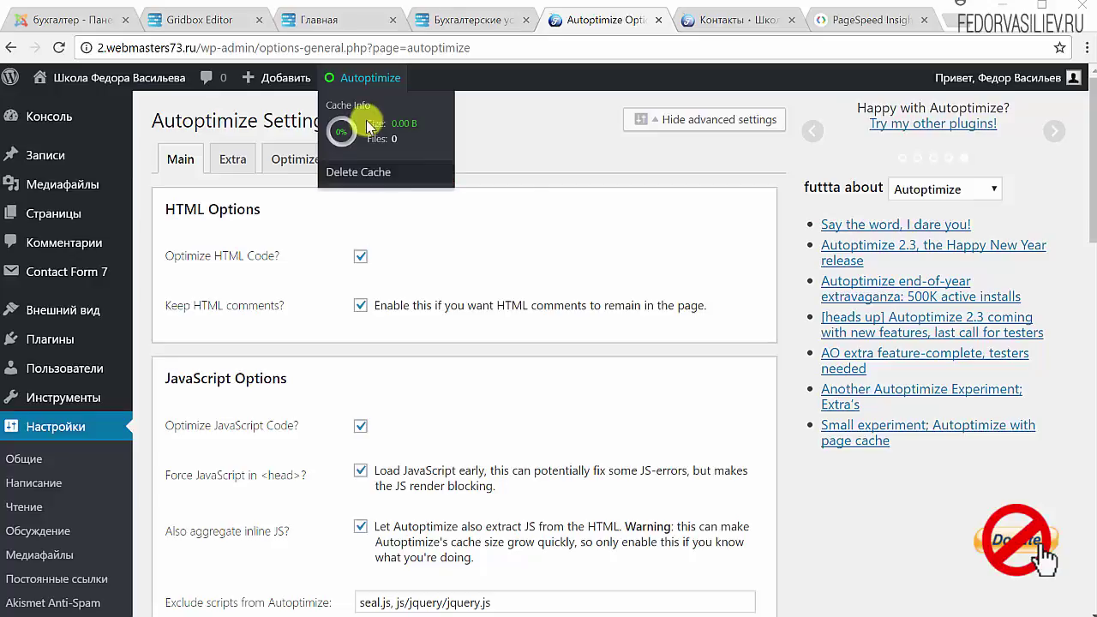
On Autoptimize's Extra tab, enable Remove emojis and Remove query strings from static resources, then save.
click(235, 161)
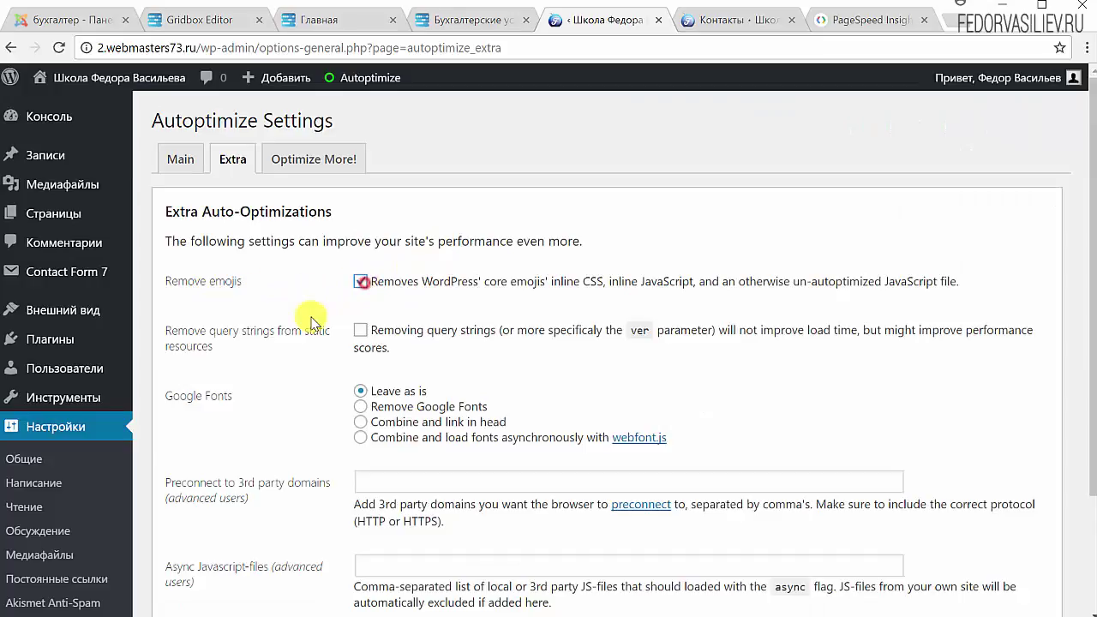
drag(547, 283, 792, 283)
click(804, 224)
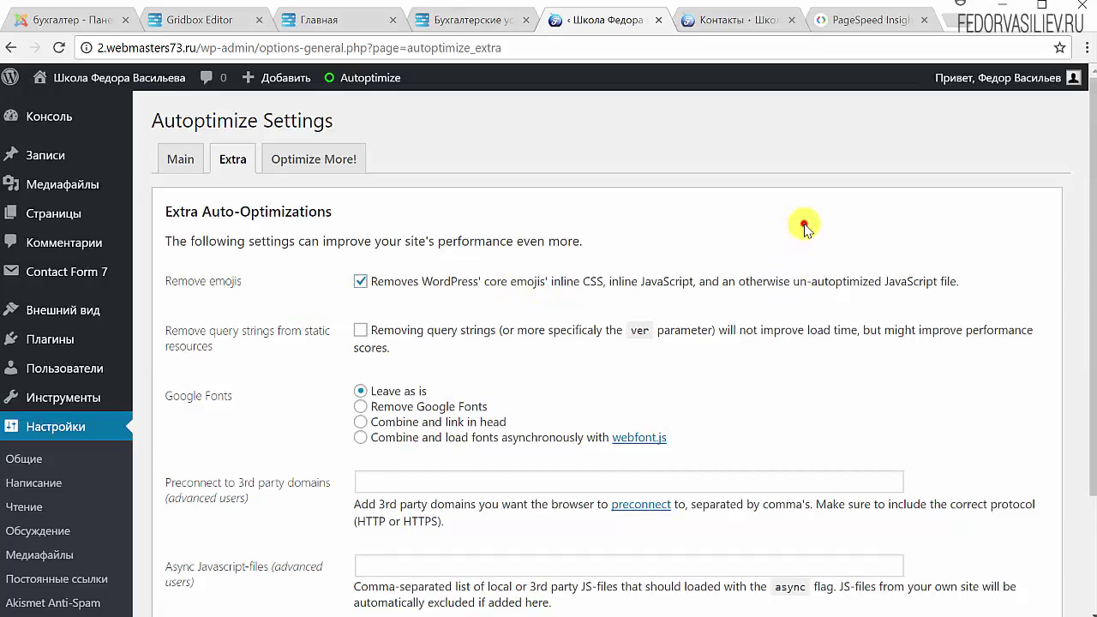
click(399, 348)
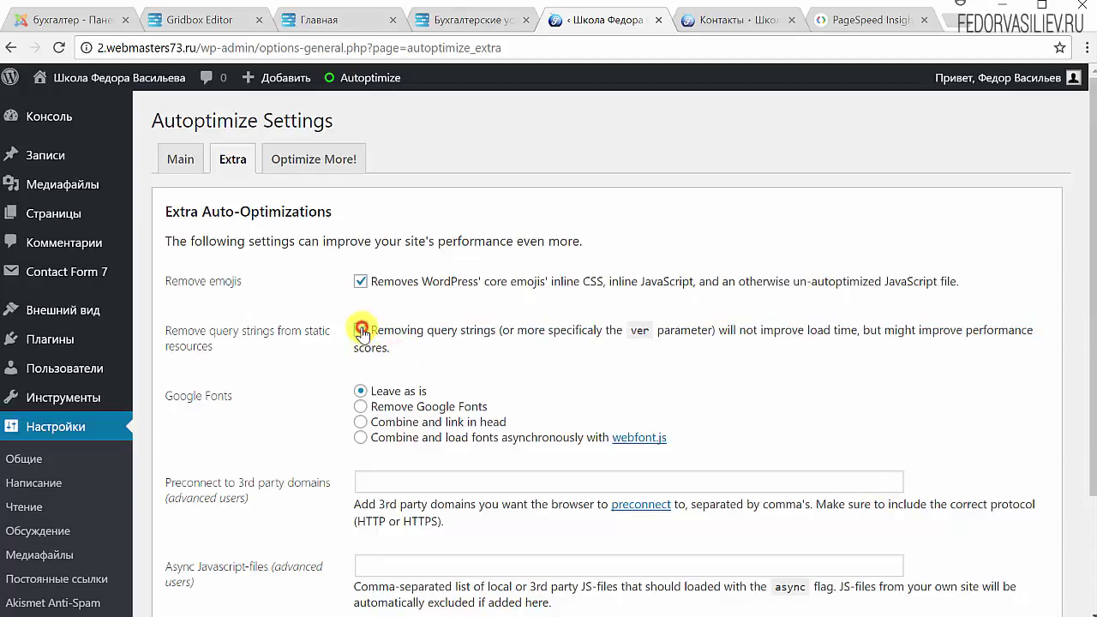
scroll(500, 359, down, 1)
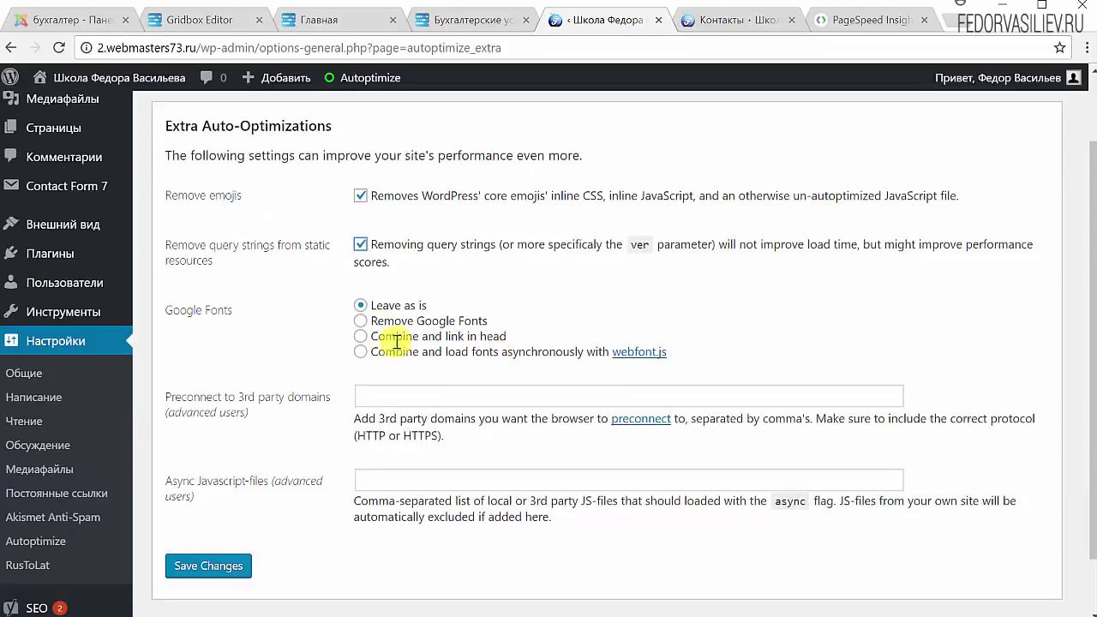
scroll(429, 318, down, 1)
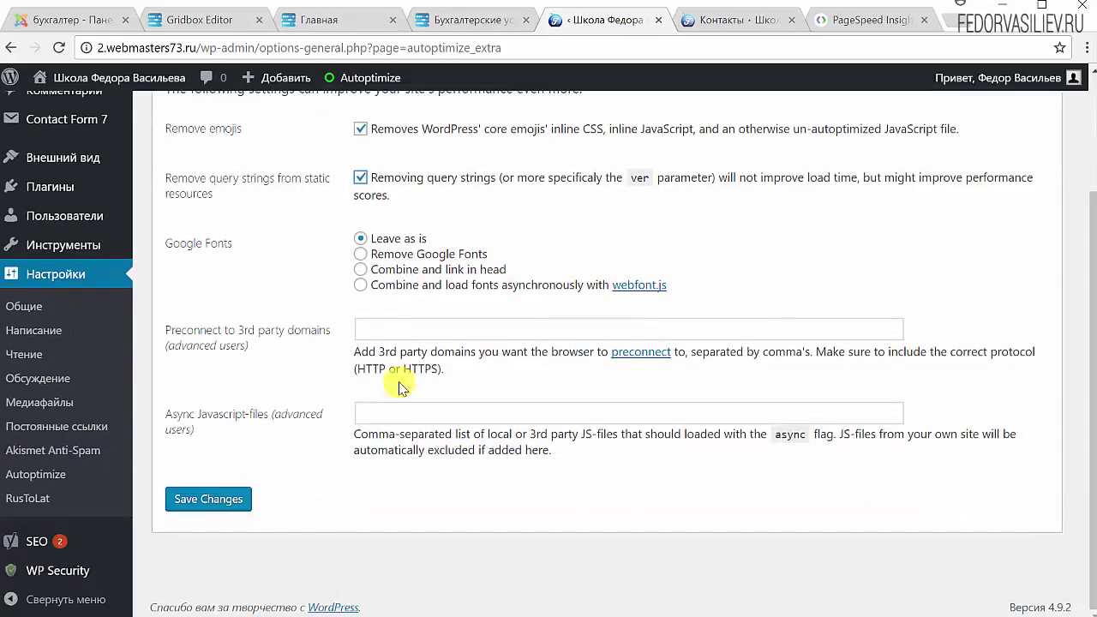
click(214, 502)
Load the site's Главная page and log out via Выйти in the account menu.
key(ctrl+Tab)
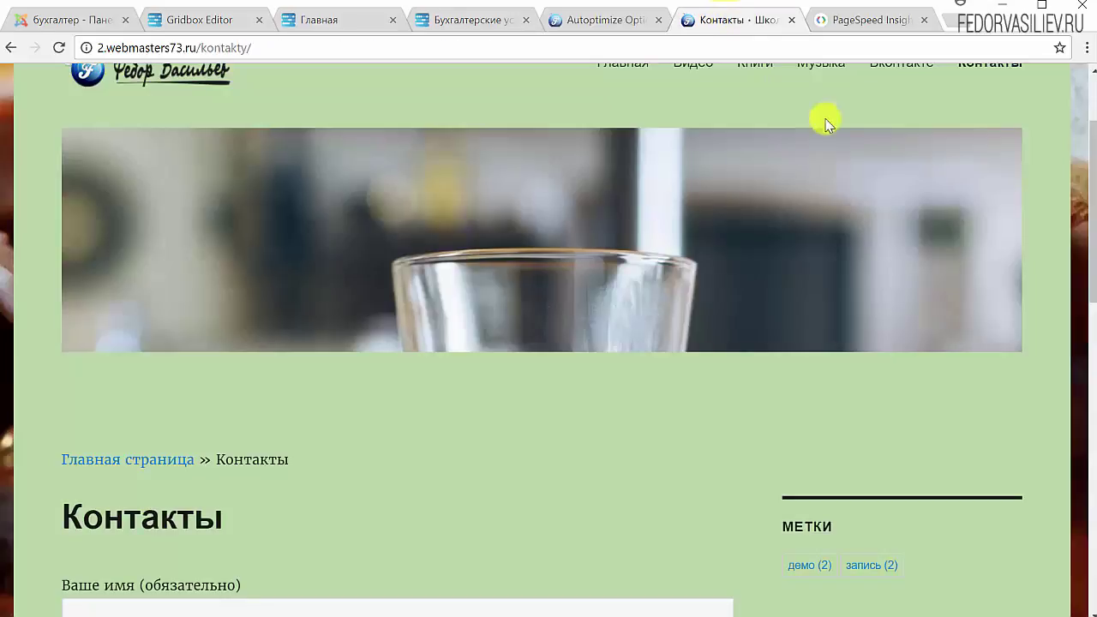
scroll(779, 91, up, 2)
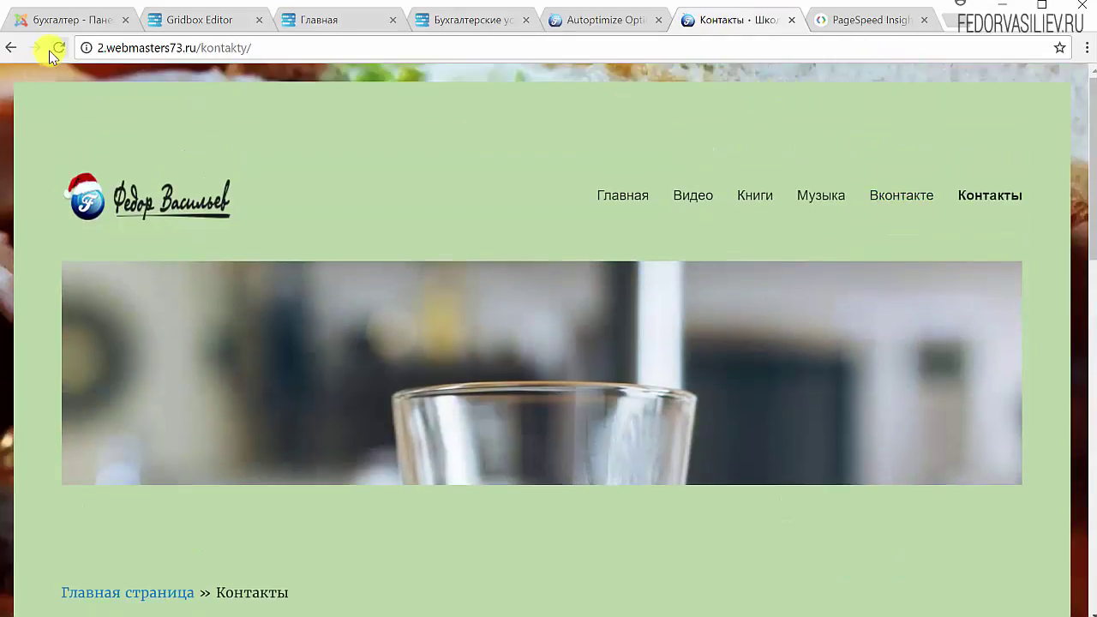
click(622, 199)
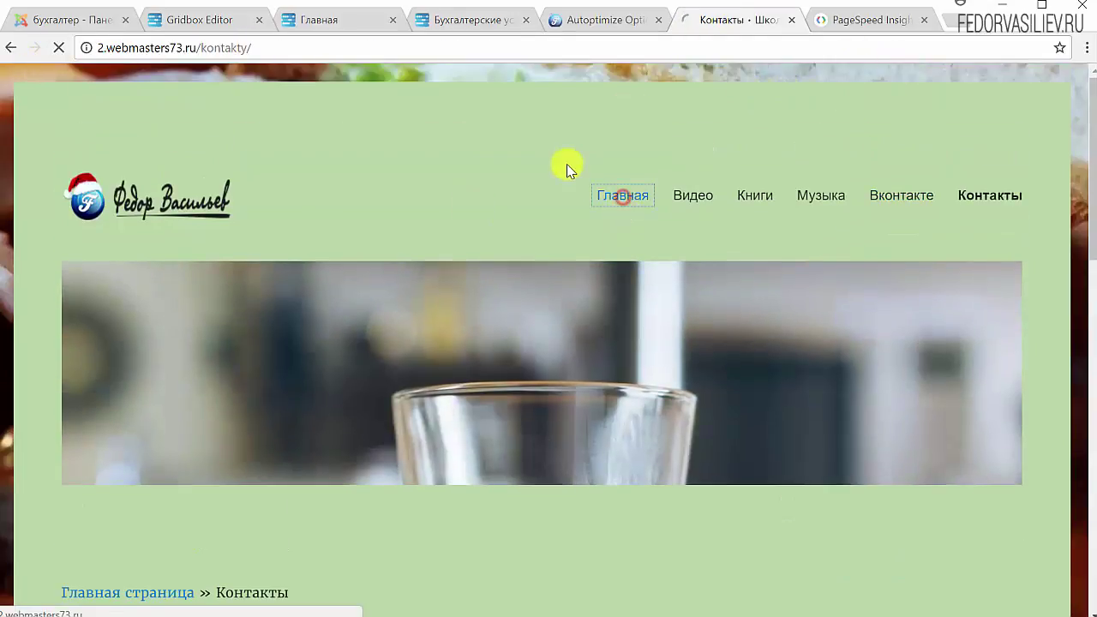
mouse_move(964, 81)
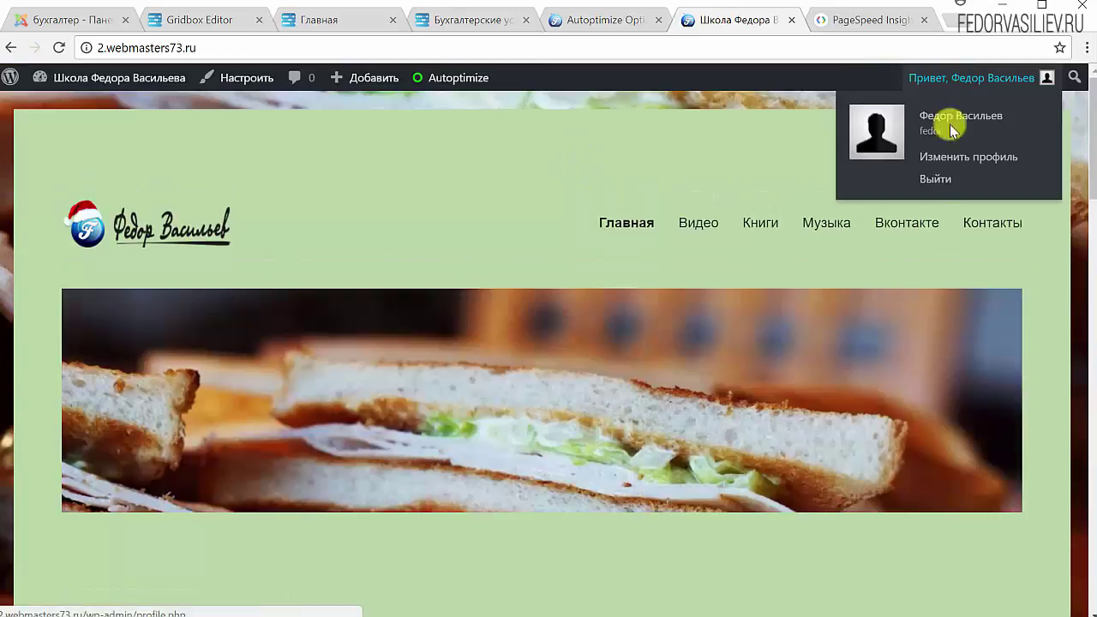
click(934, 180)
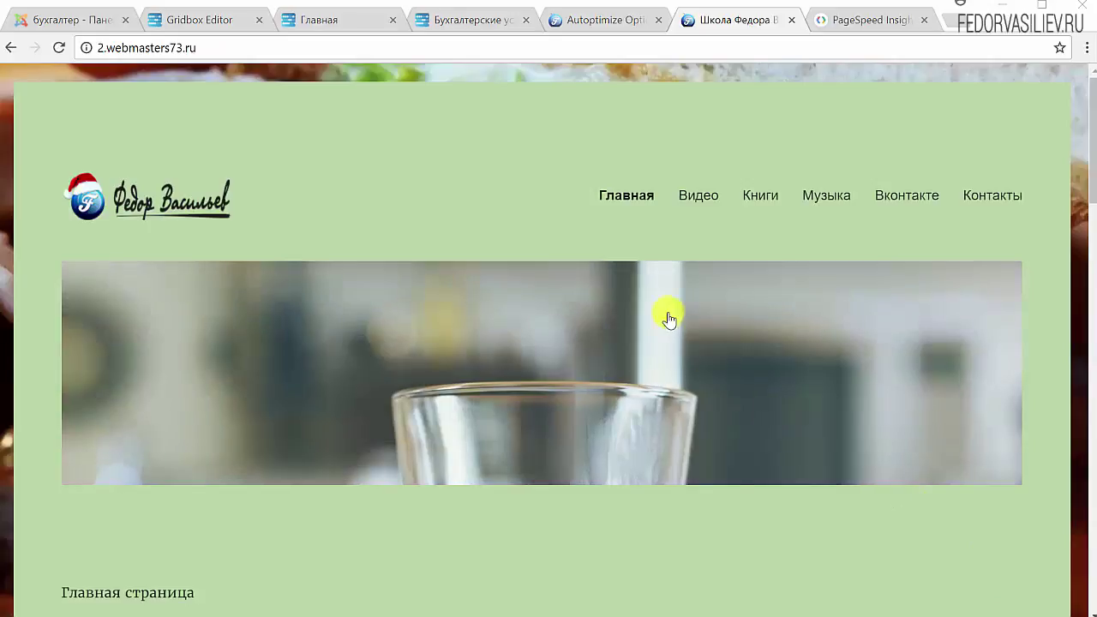
Open the Демо запись 2 post via Читать далее and scroll through it.
scroll(500, 208, down, 5)
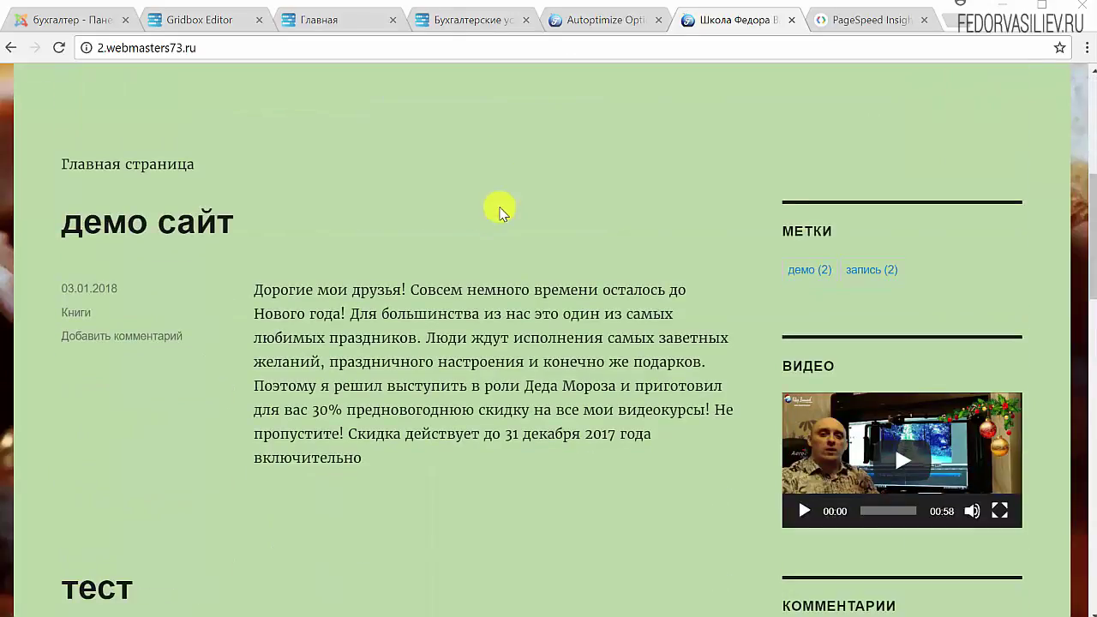
scroll(500, 208, down, 15)
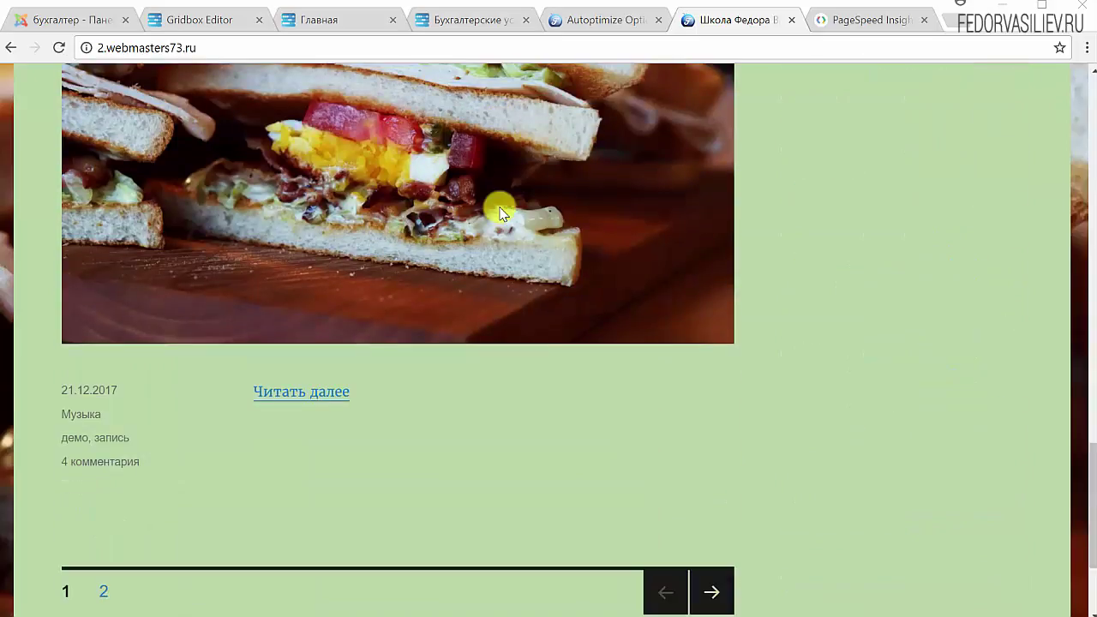
scroll(501, 215, down, 2)
scroll(146, 350, up, 5)
scroll(278, 347, down, 4)
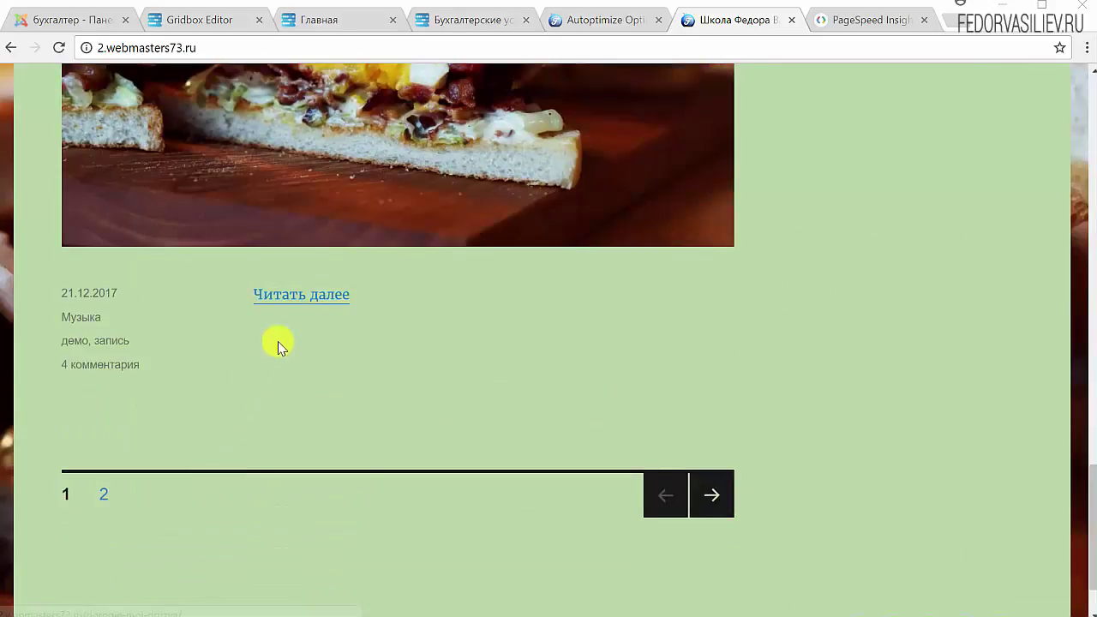
click(285, 295)
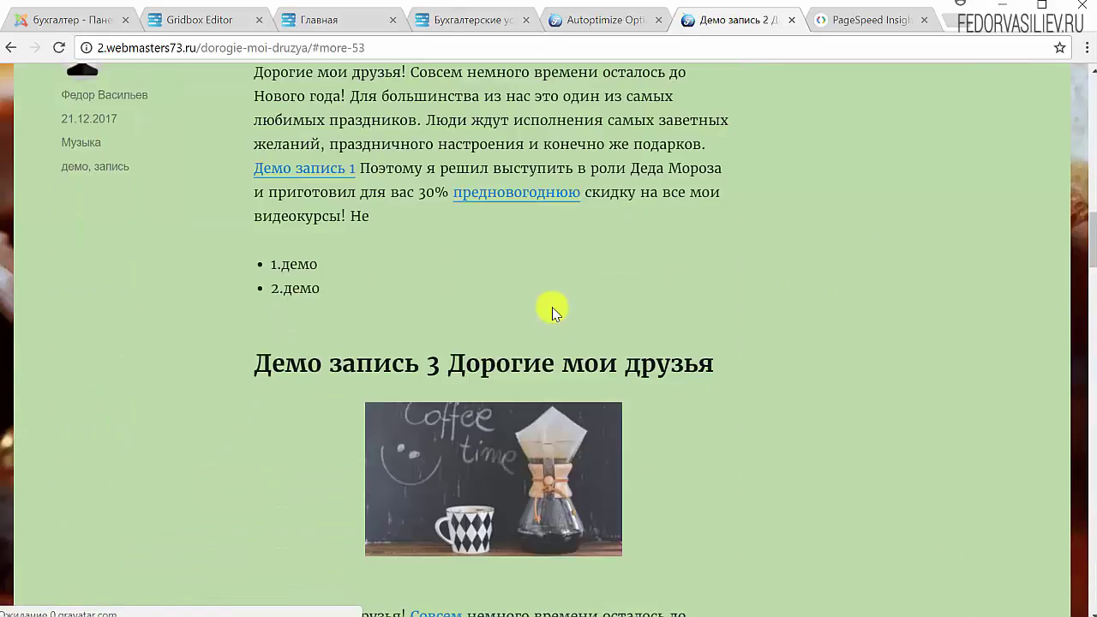
scroll(521, 450, down, 15)
scroll(521, 446, down, 10)
scroll(521, 446, up, 15)
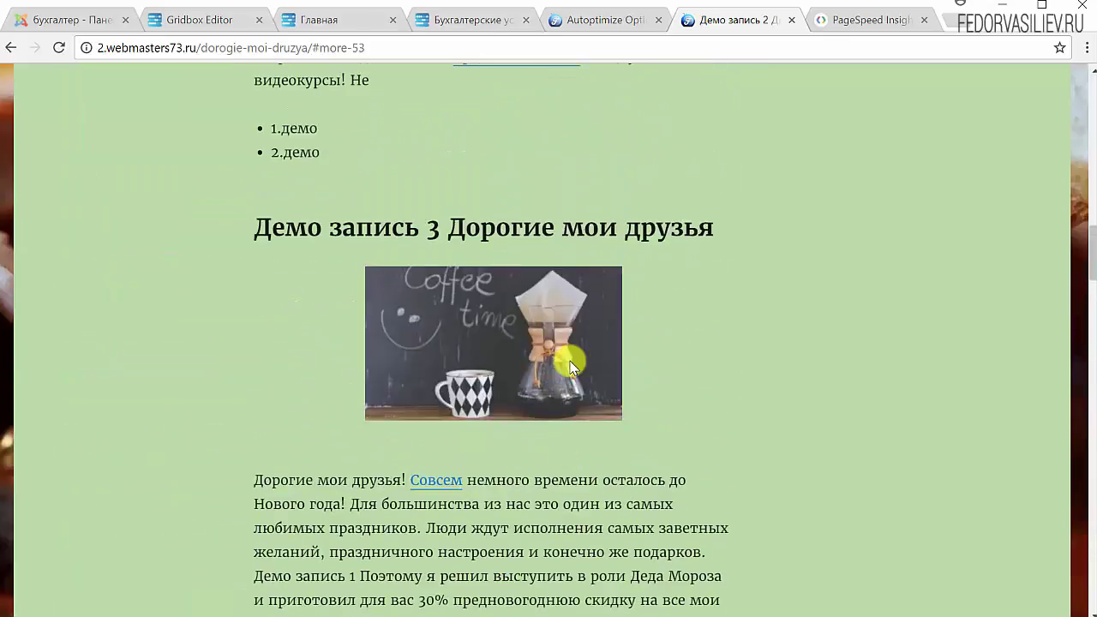
scroll(573, 367, up, 20)
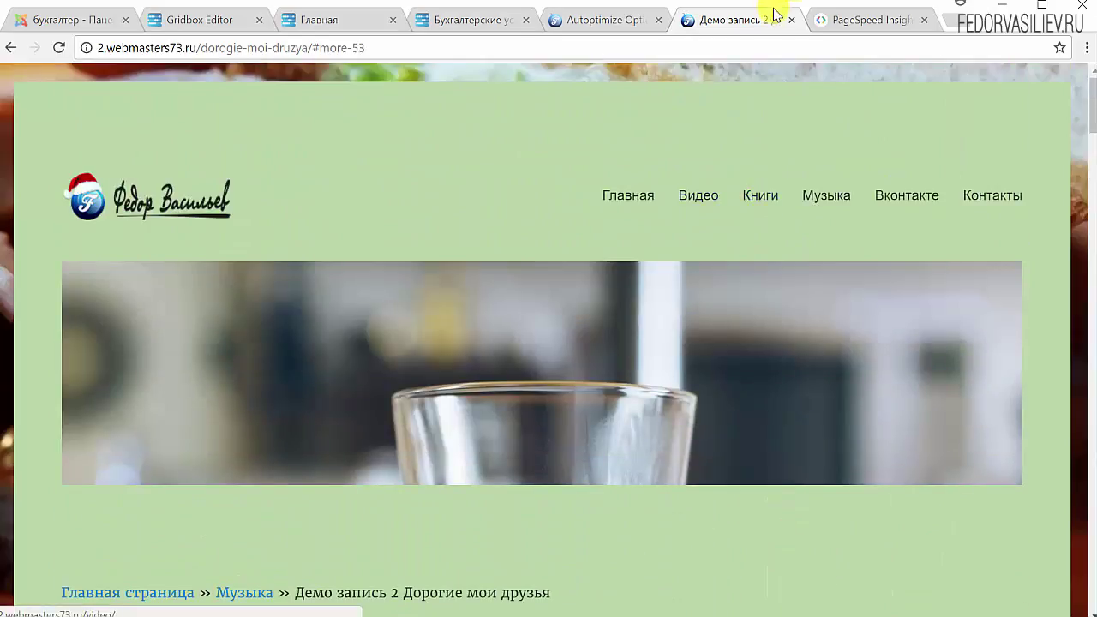
Return to Autoptimize settings to confirm the cache is back to 17 files.
click(625, 26)
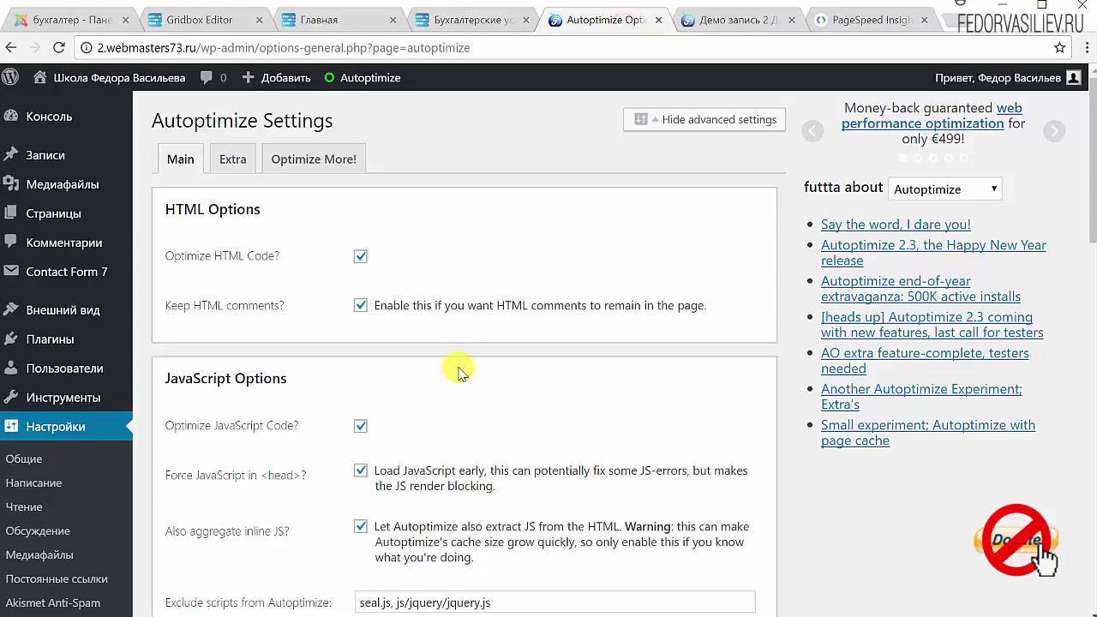
scroll(448, 213, down, 15)
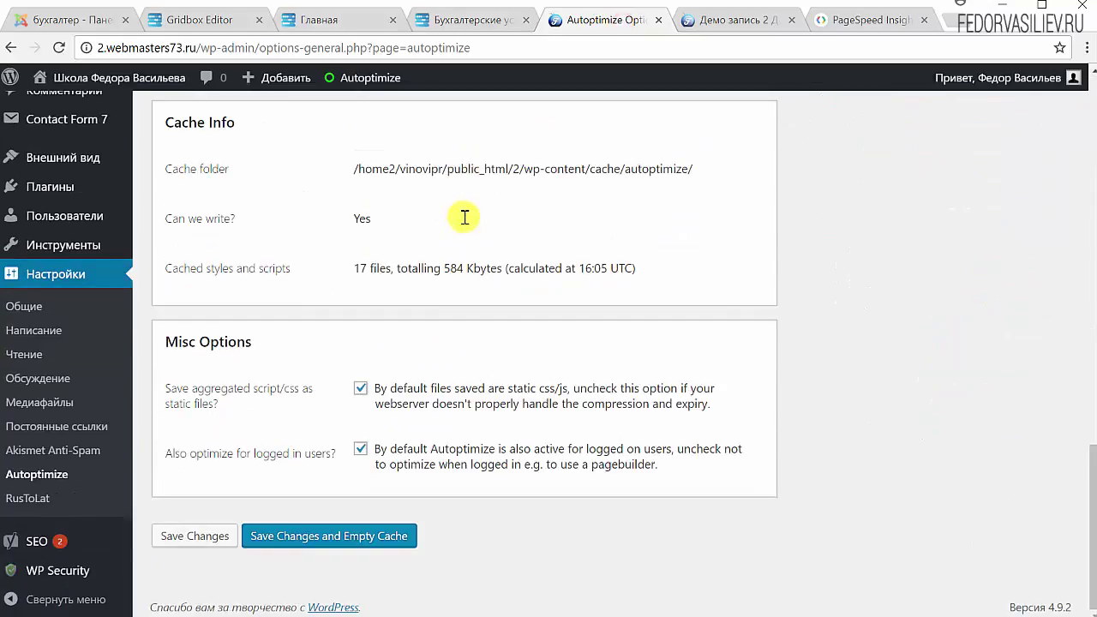
scroll(446, 216, up, 15)
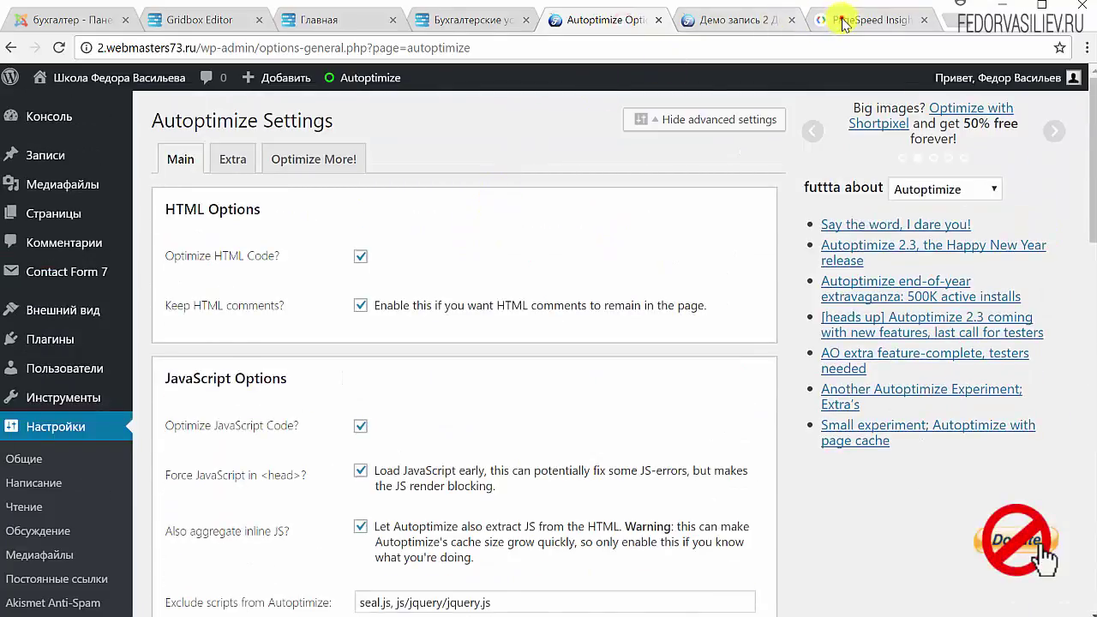
click(844, 25)
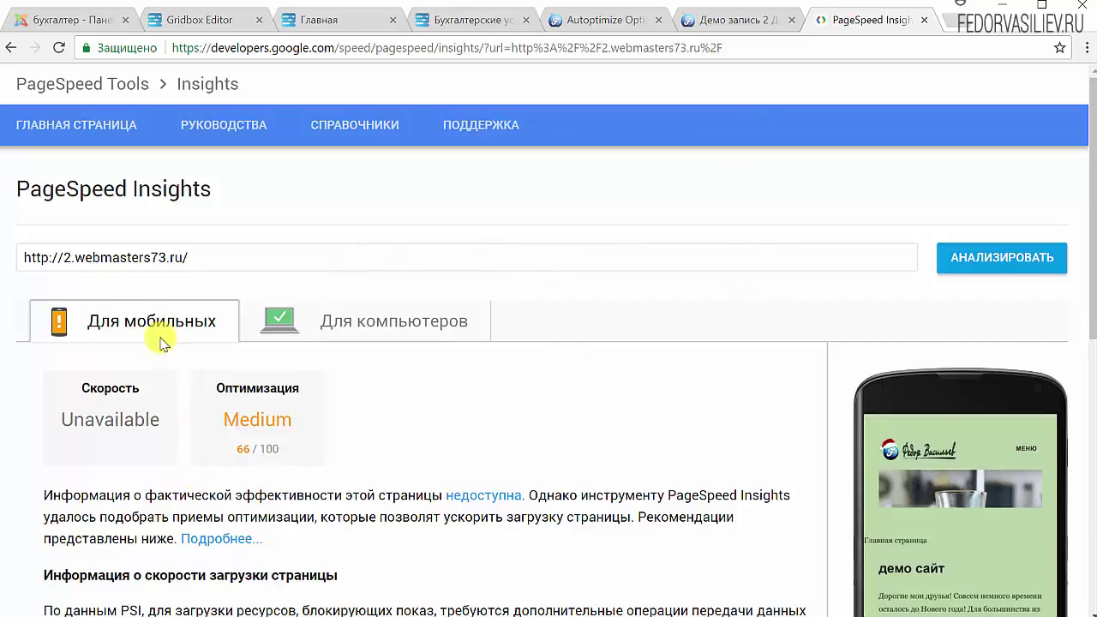
Re-run the PageSpeed Insights analysis of the site and show the desktop results.
triple_click(219, 252)
click(505, 231)
click(986, 264)
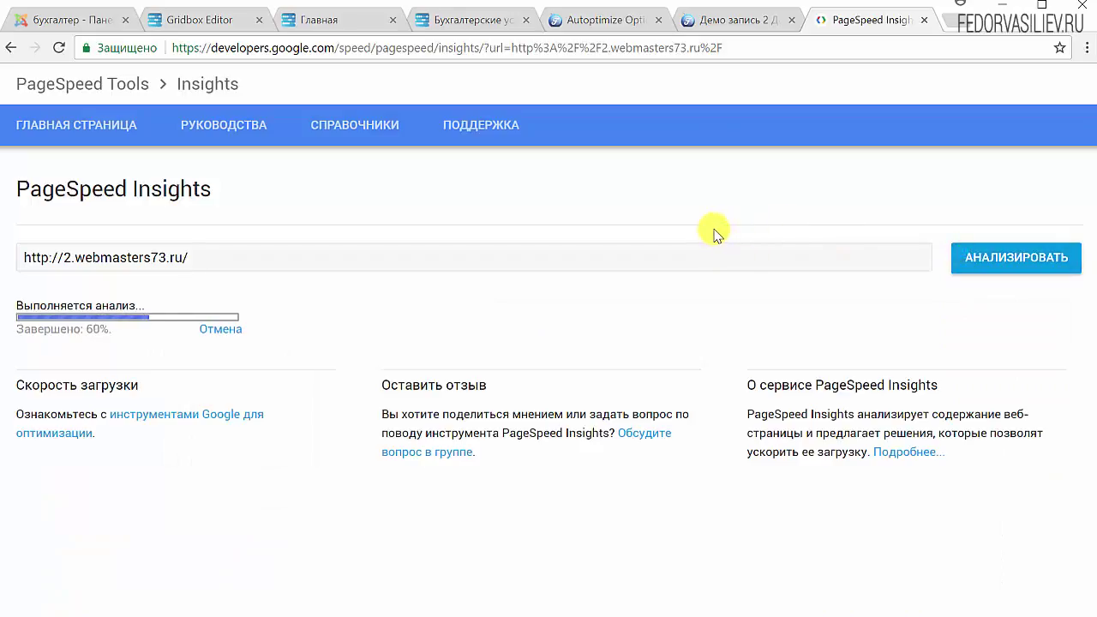
scroll(325, 395, down, 6)
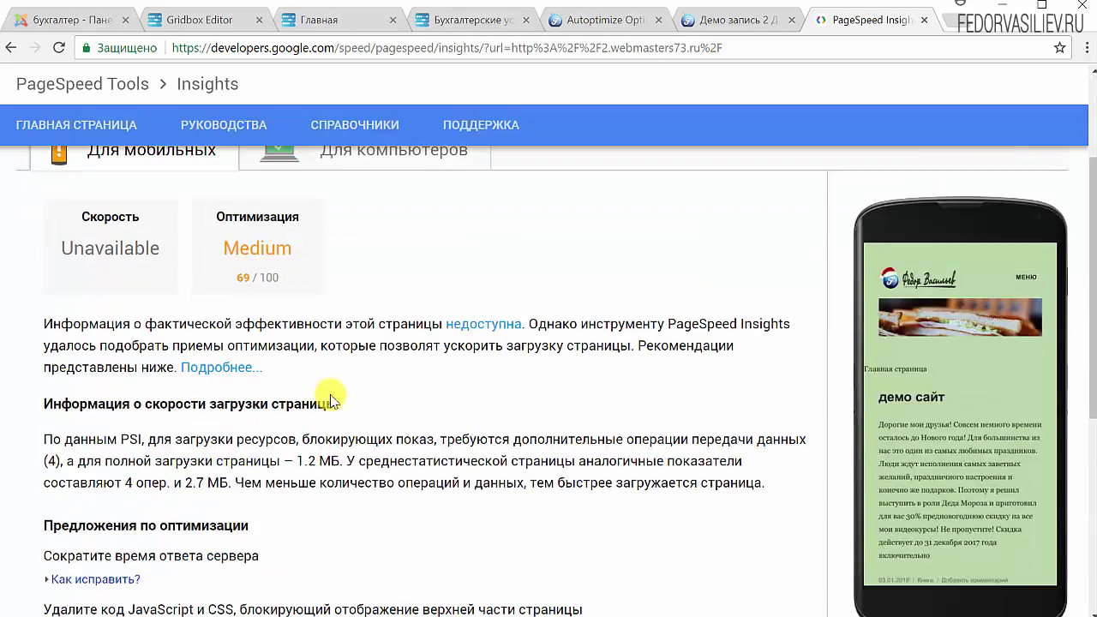
scroll(324, 397, up, 4)
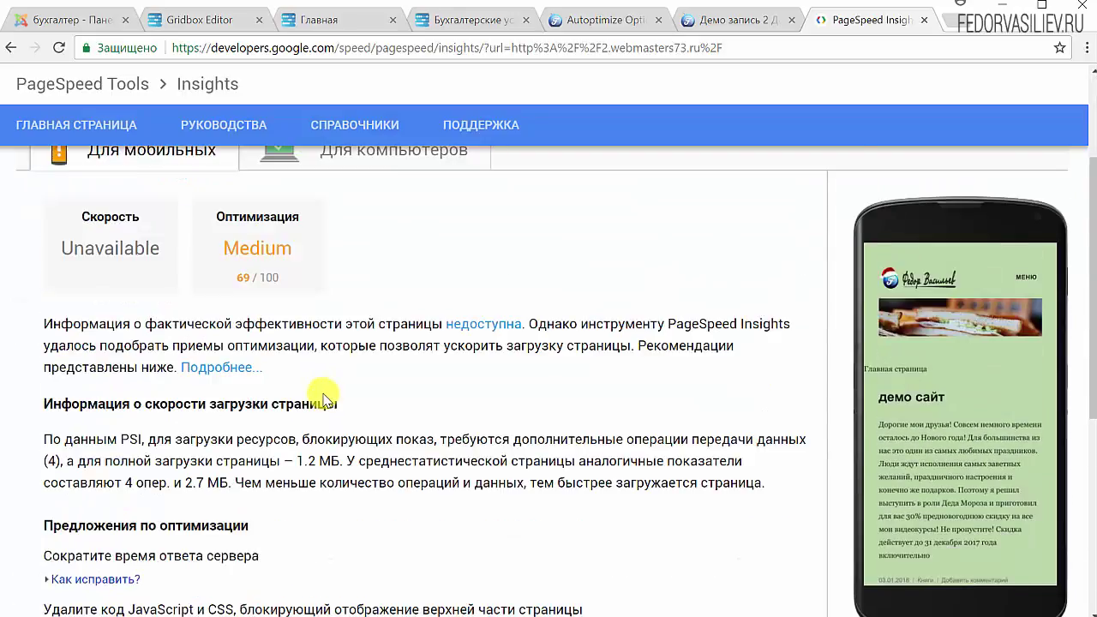
scroll(321, 394, down, 2)
scroll(317, 395, up, 4)
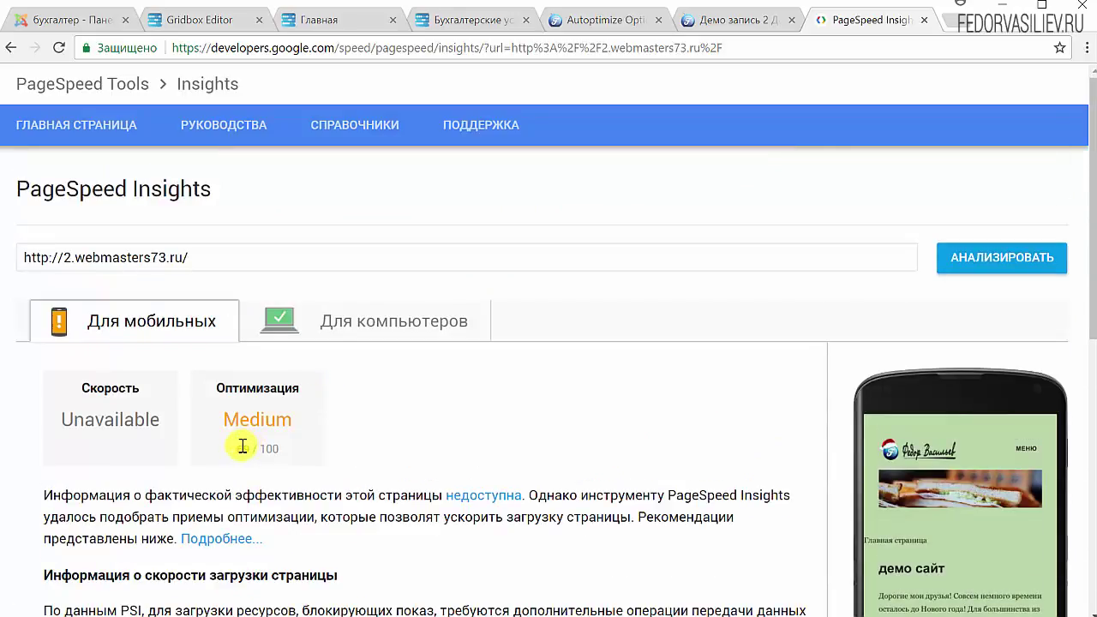
click(287, 314)
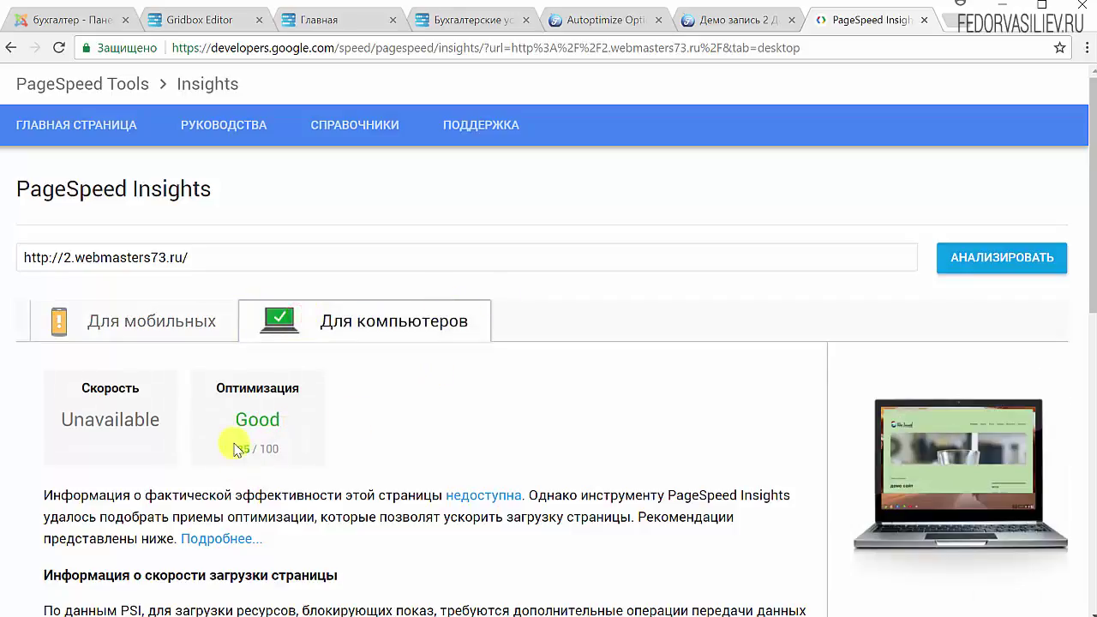
Review the render-blocking JavaScript/CSS and image optimization suggestions.
scroll(466, 369, down, 5)
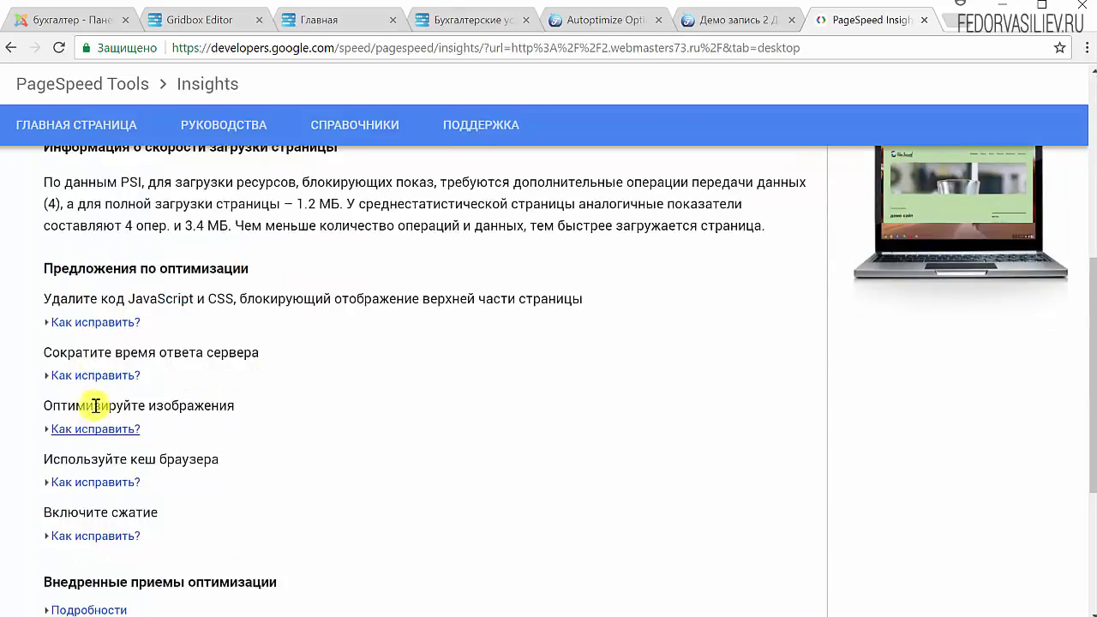
drag(181, 298, 54, 350)
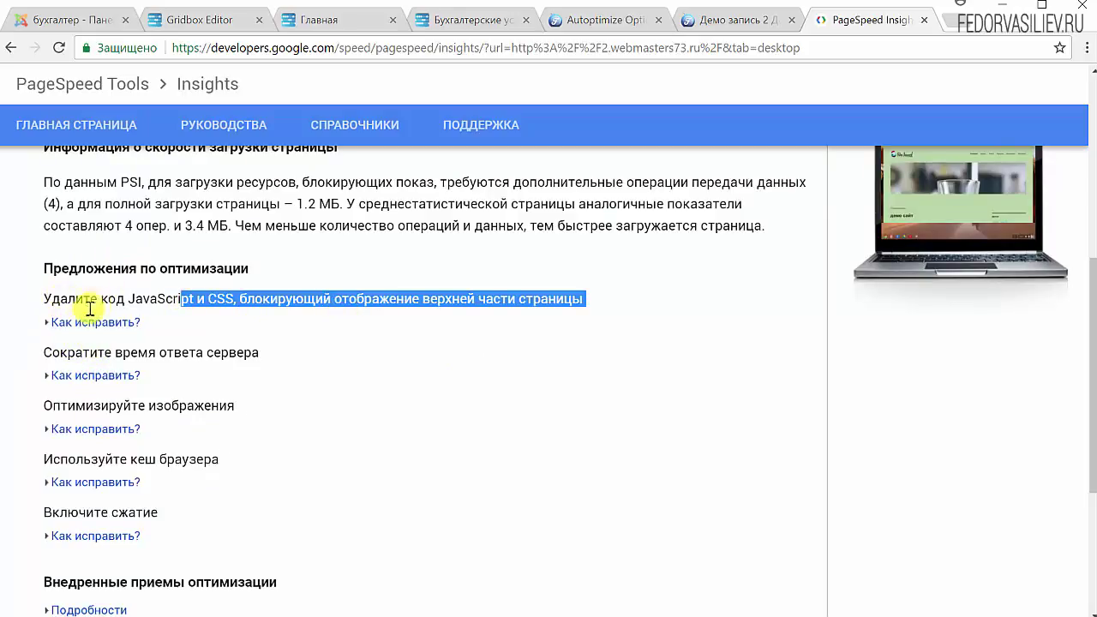
scroll(301, 350, down, 2)
scroll(535, 391, up, 6)
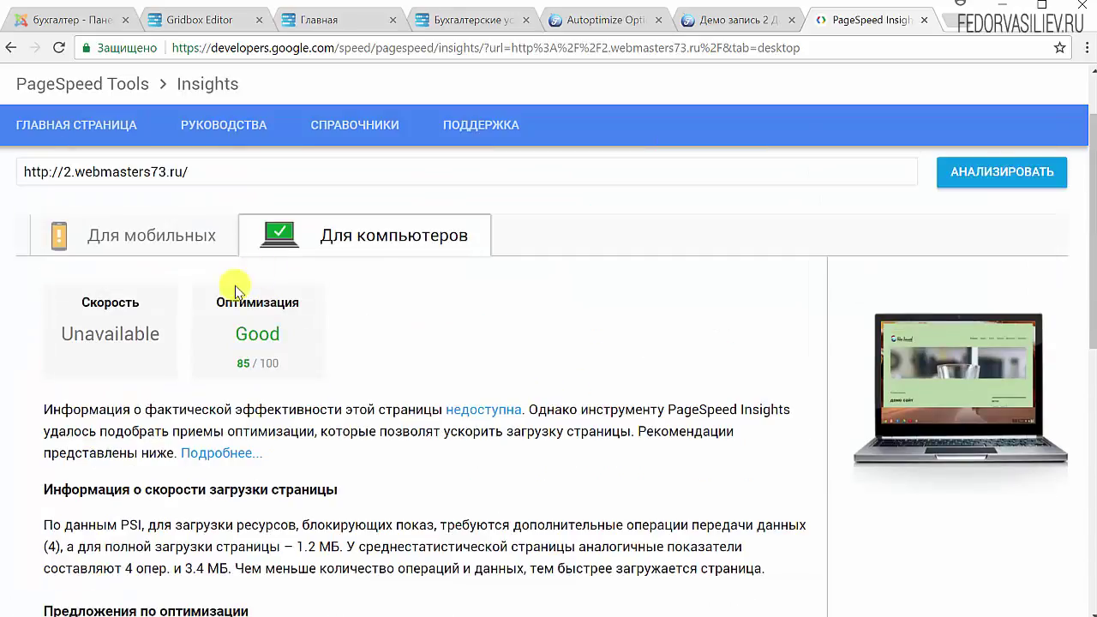
scroll(292, 347, down, 6)
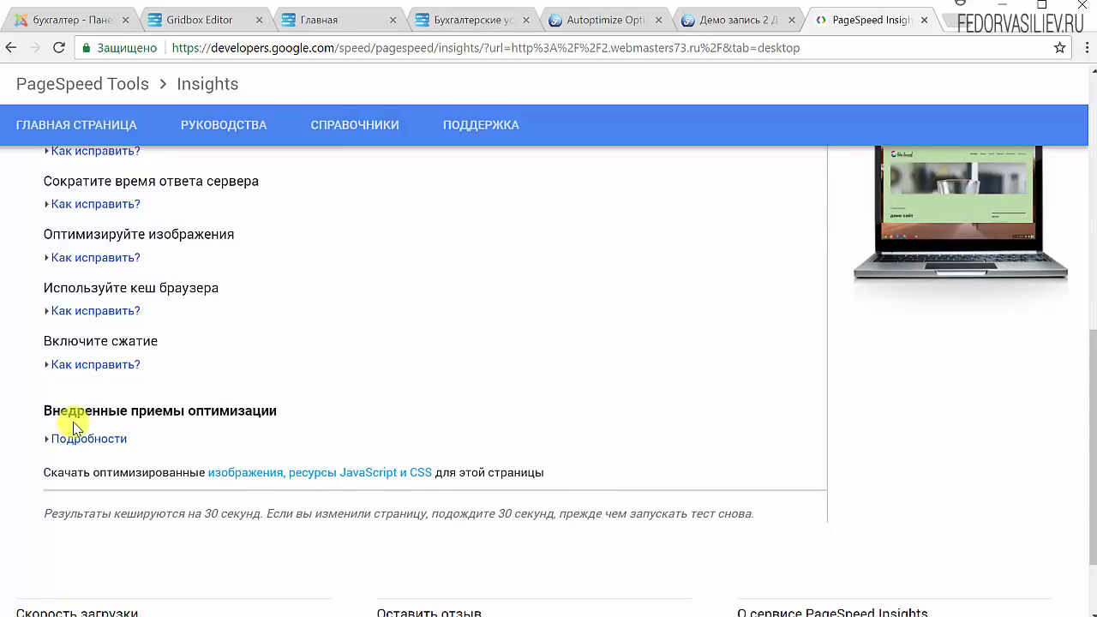
drag(237, 234, 156, 235)
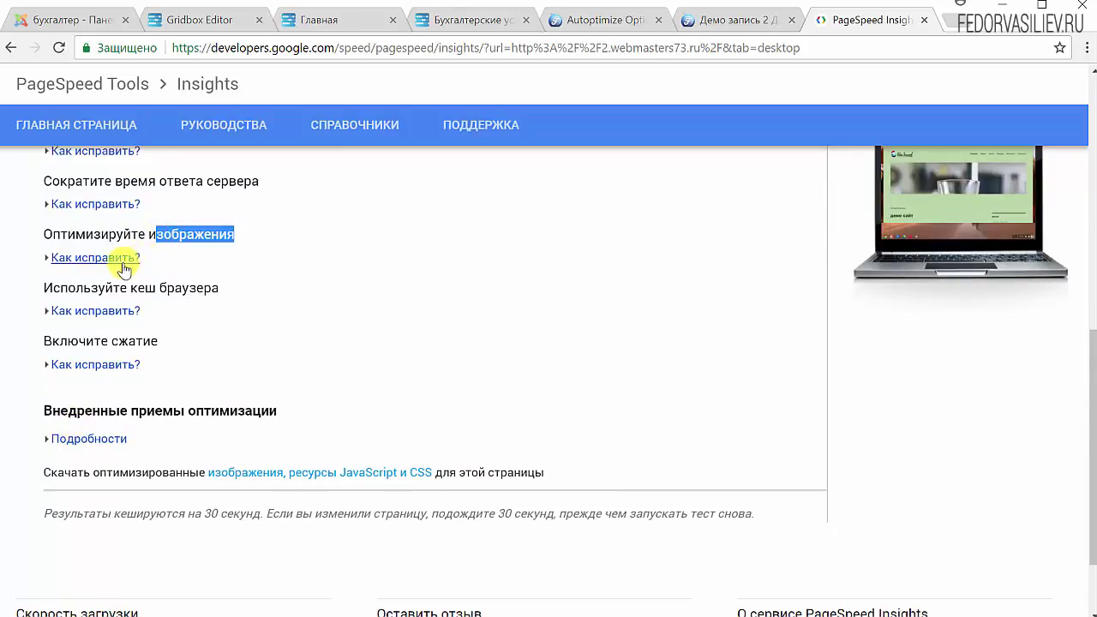
Expand Как исправить? under Оптимизируйте изображения and download optimized_contents.zip.
click(124, 258)
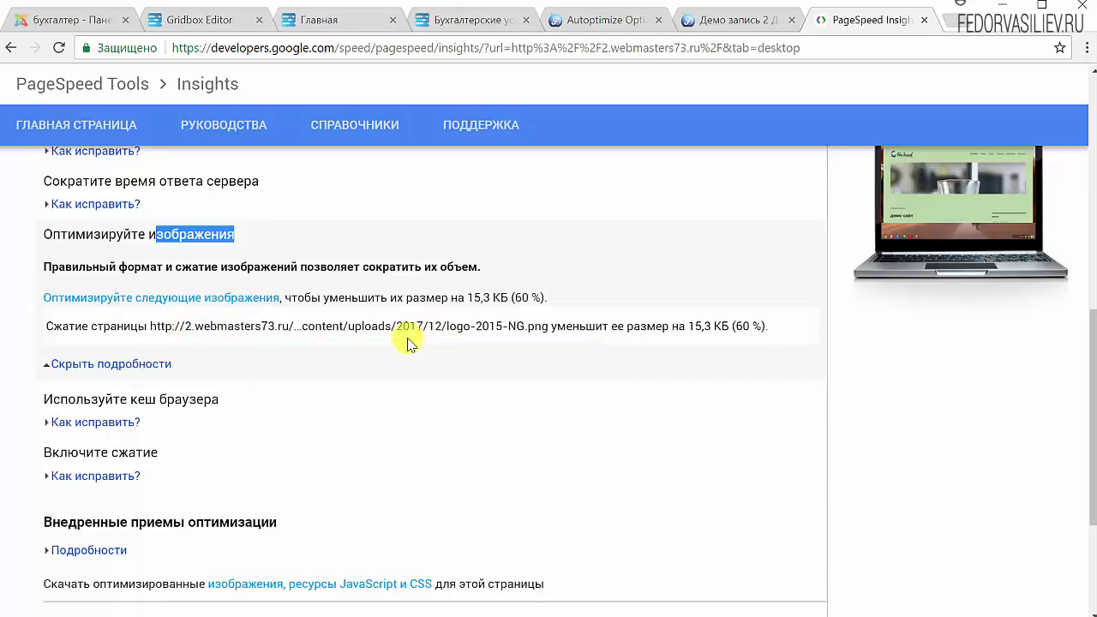
scroll(147, 446, down, 3)
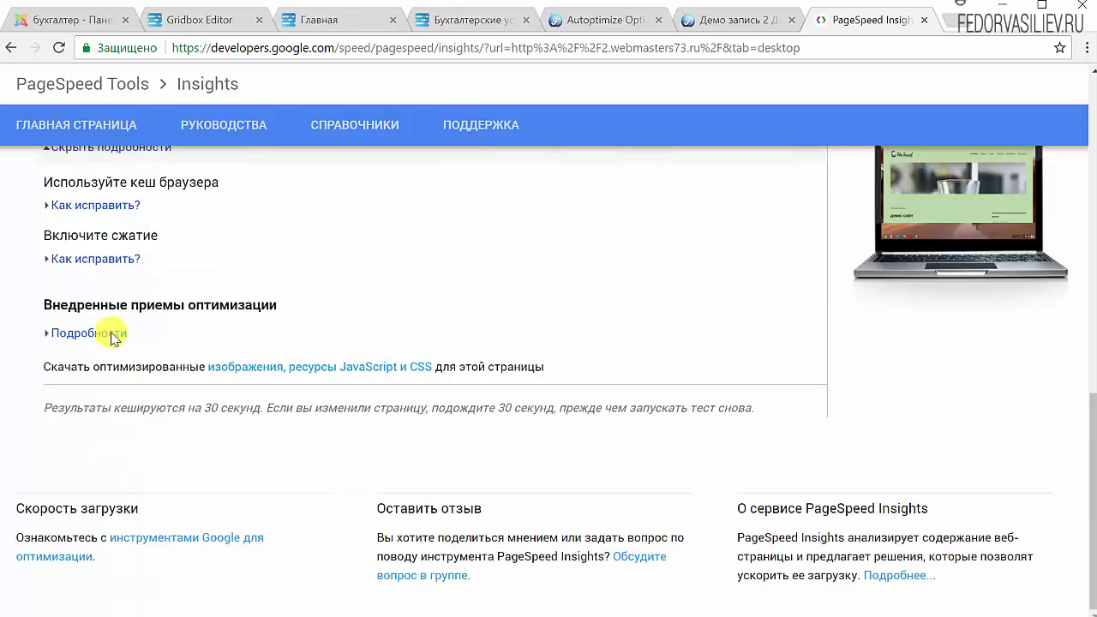
drag(59, 365, 176, 365)
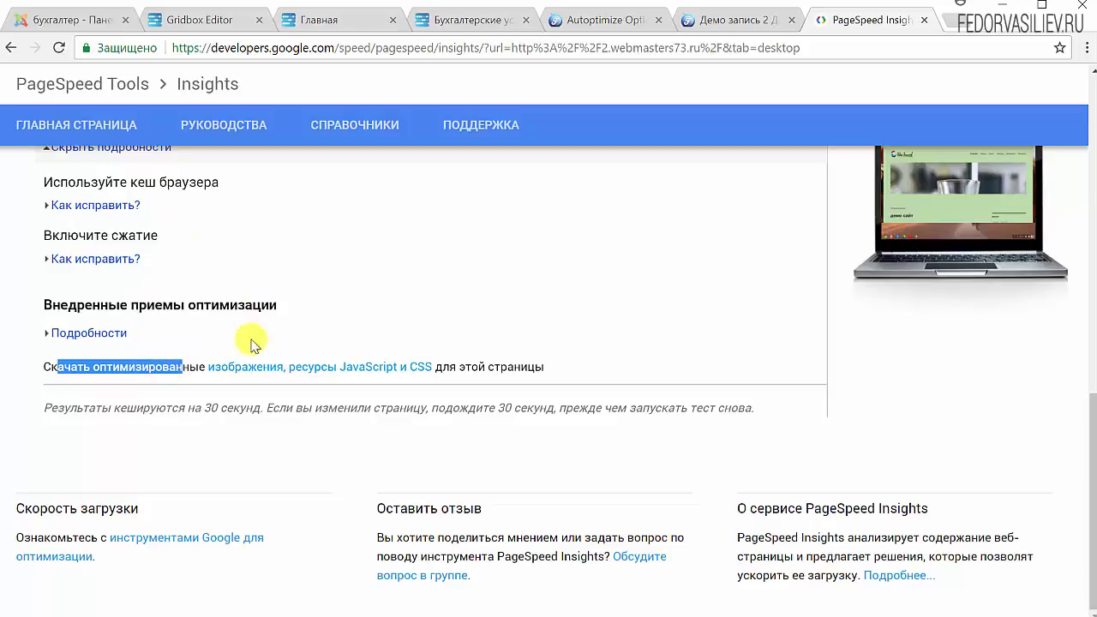
click(258, 368)
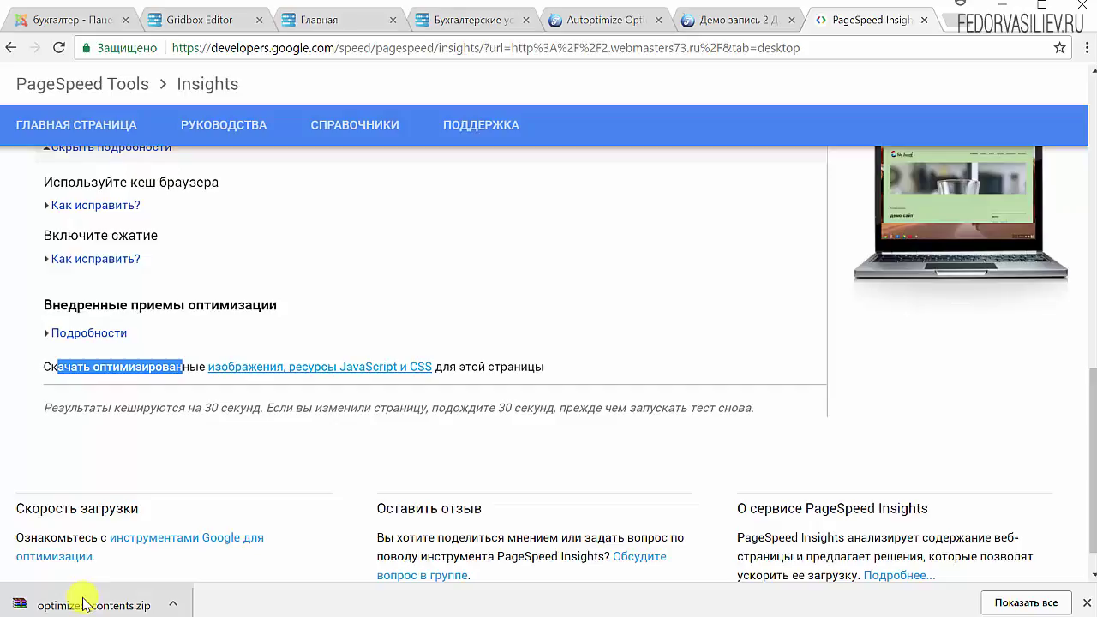
click(743, 20)
Back in PageSpeed Insights, dismiss the finished-download notice and point out the browser cache suggestion.
scroll(549, 343, down, 3)
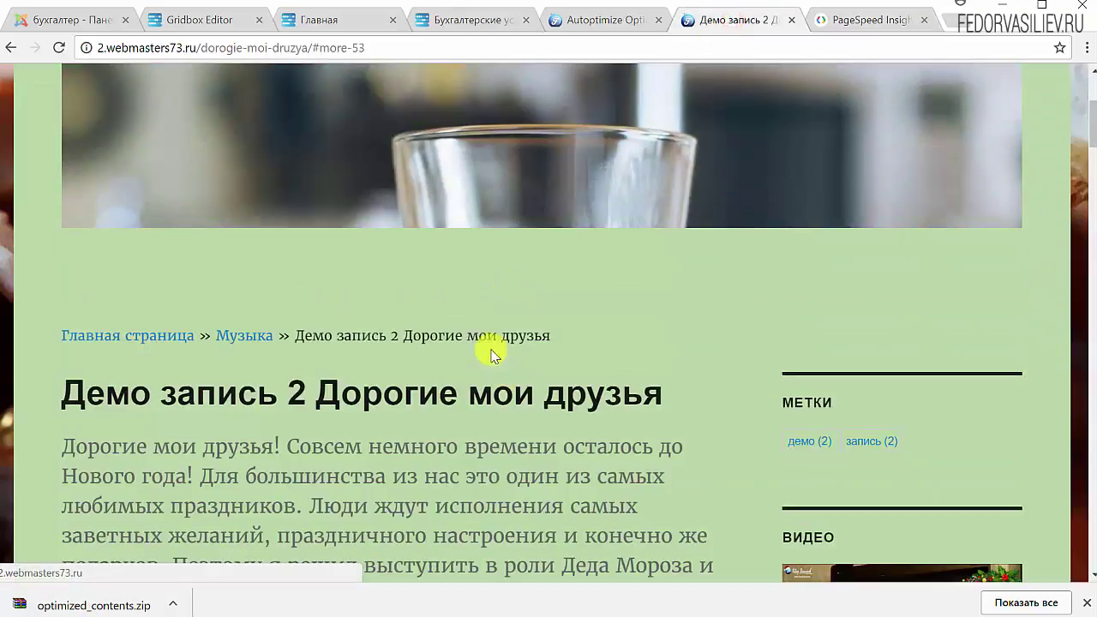
scroll(449, 370, down, 5)
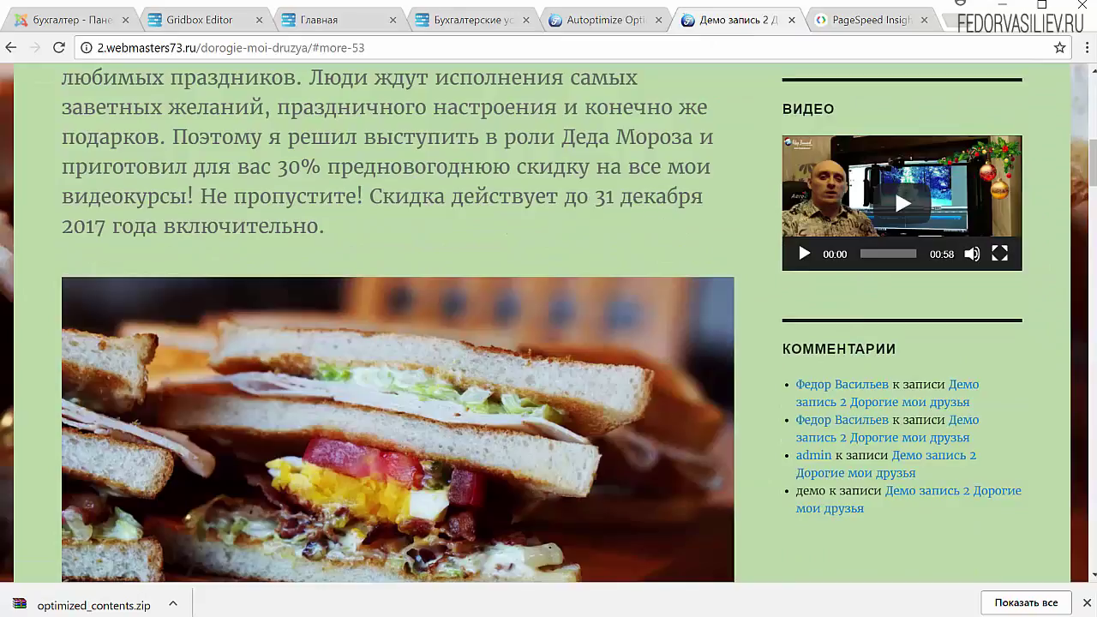
click(850, 31)
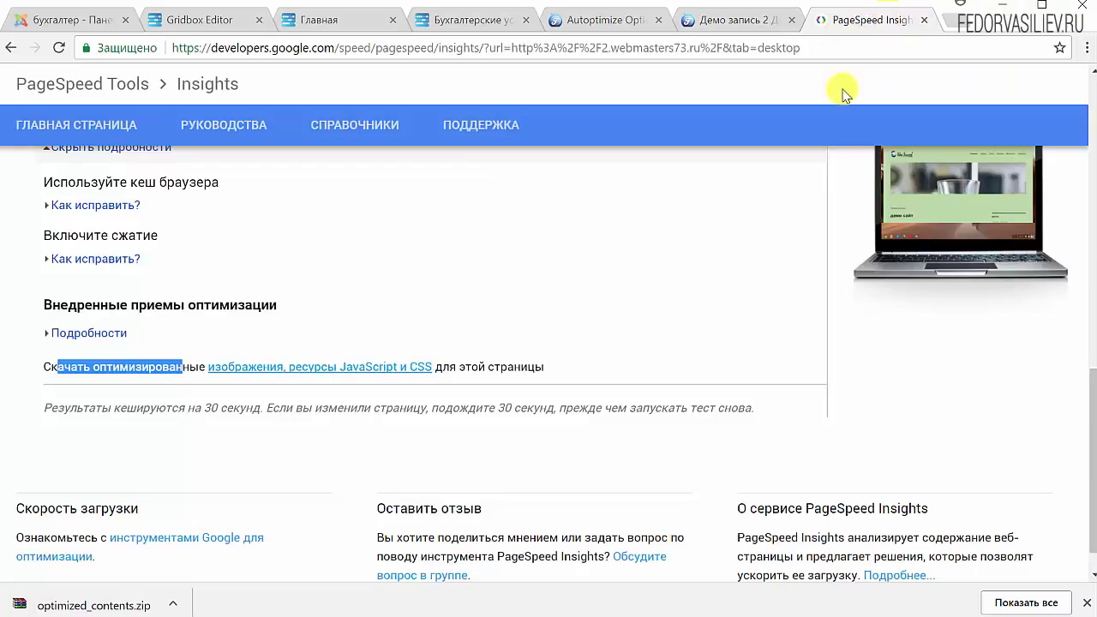
scroll(191, 289, up, 9)
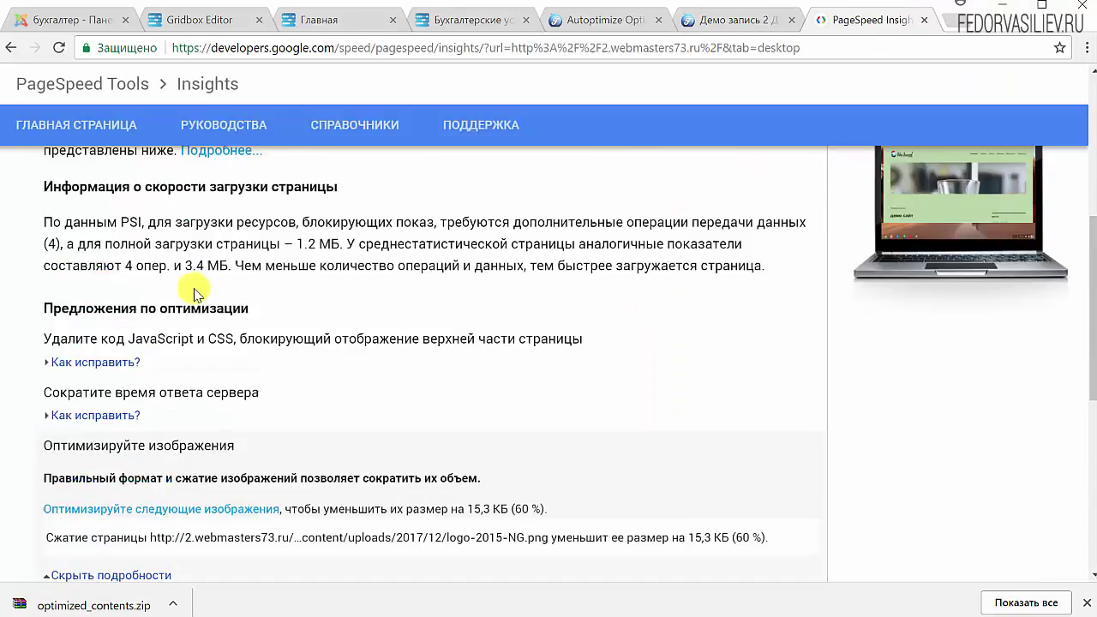
scroll(495, 353, down, 4)
scroll(496, 353, down, 5)
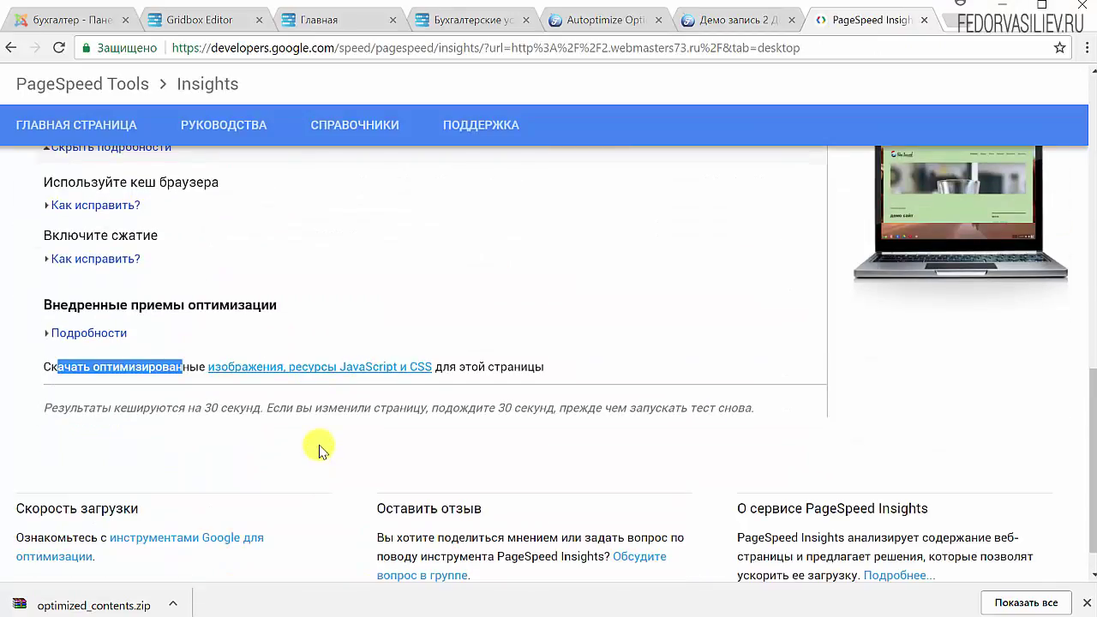
scroll(321, 448, up, 3)
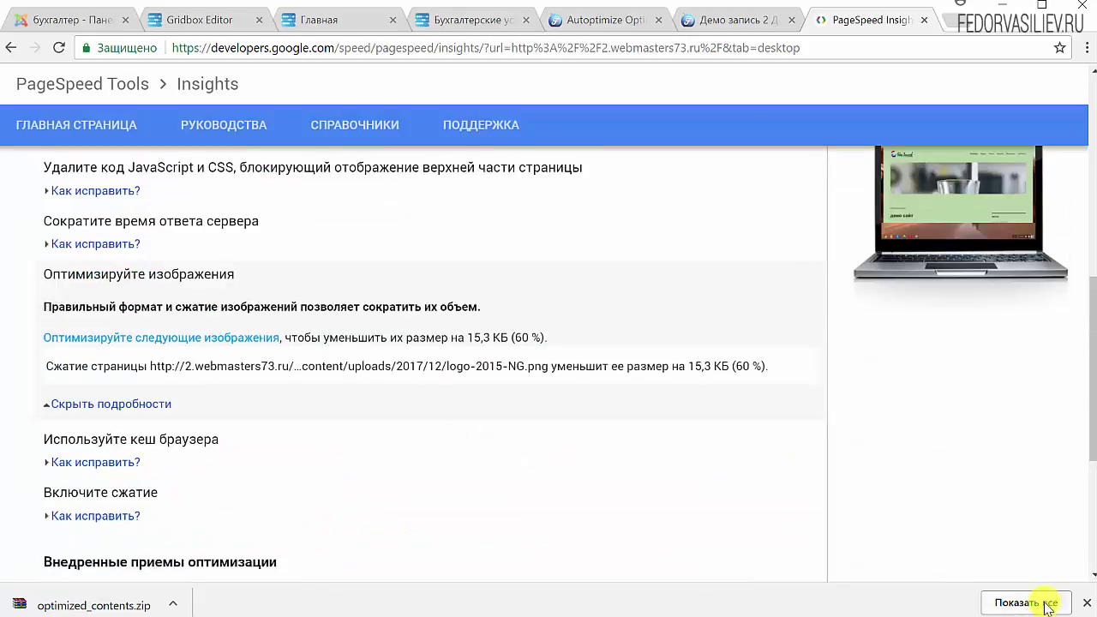
click(1087, 602)
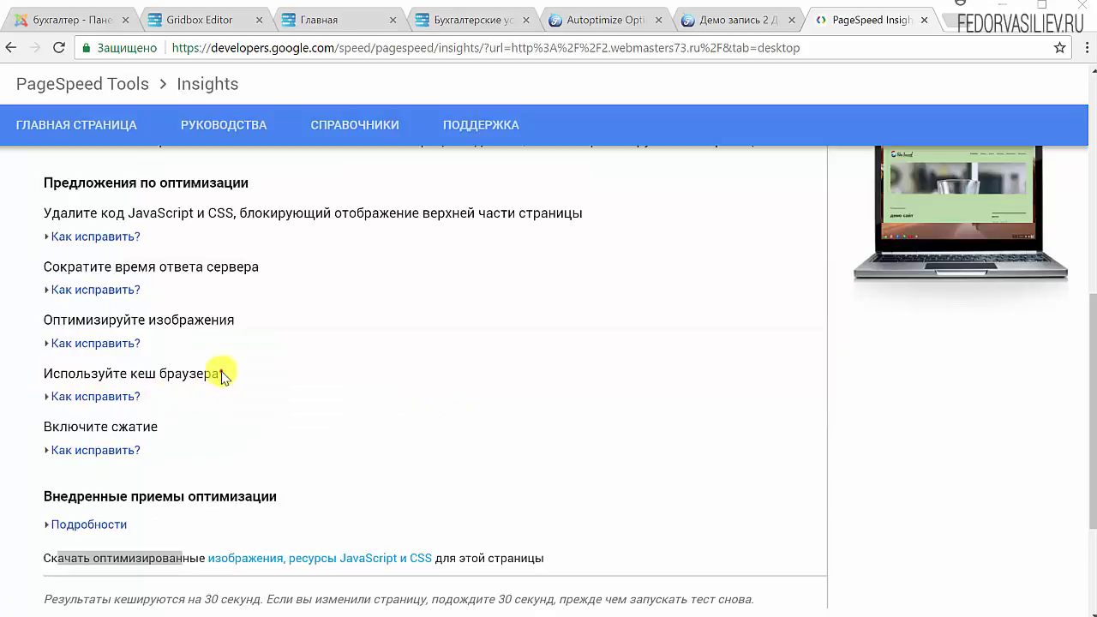
drag(221, 372, 154, 380)
drag(162, 424, 17, 421)
scroll(514, 180, up, 3)
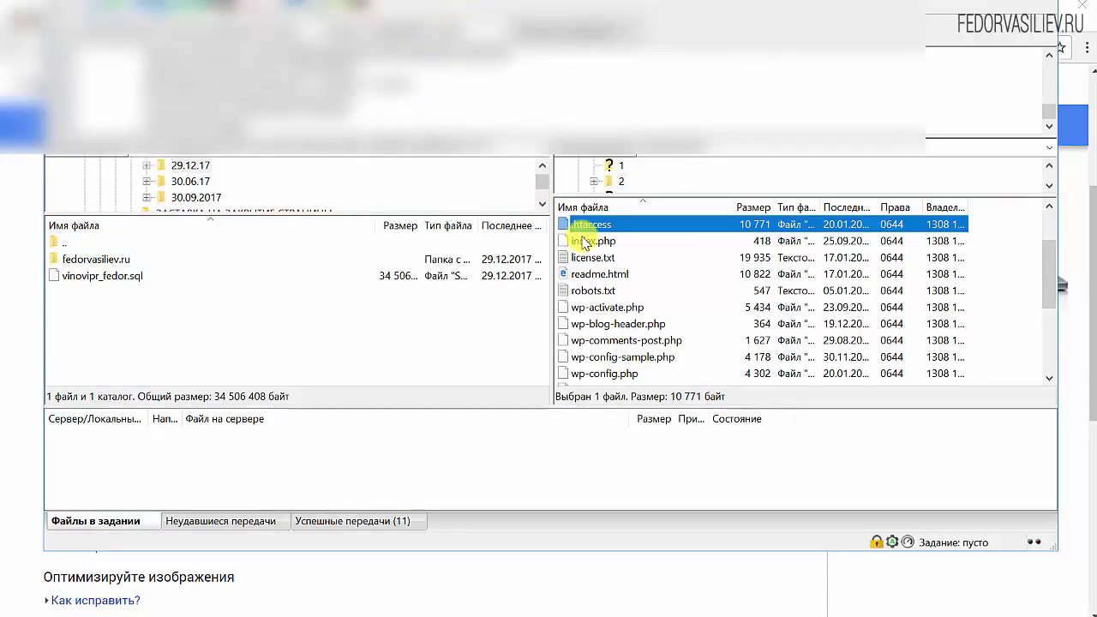
Open .htaccess from FileZilla in Notepad and add an empty line after # END WordPress.
scroll(583, 258, up, 2)
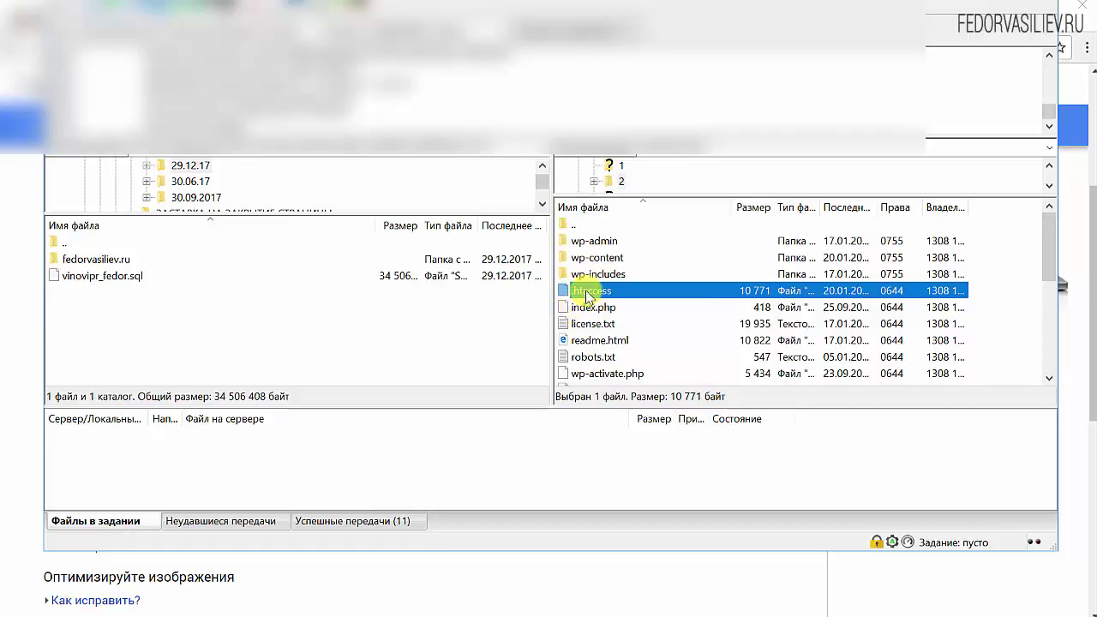
right_click(589, 296)
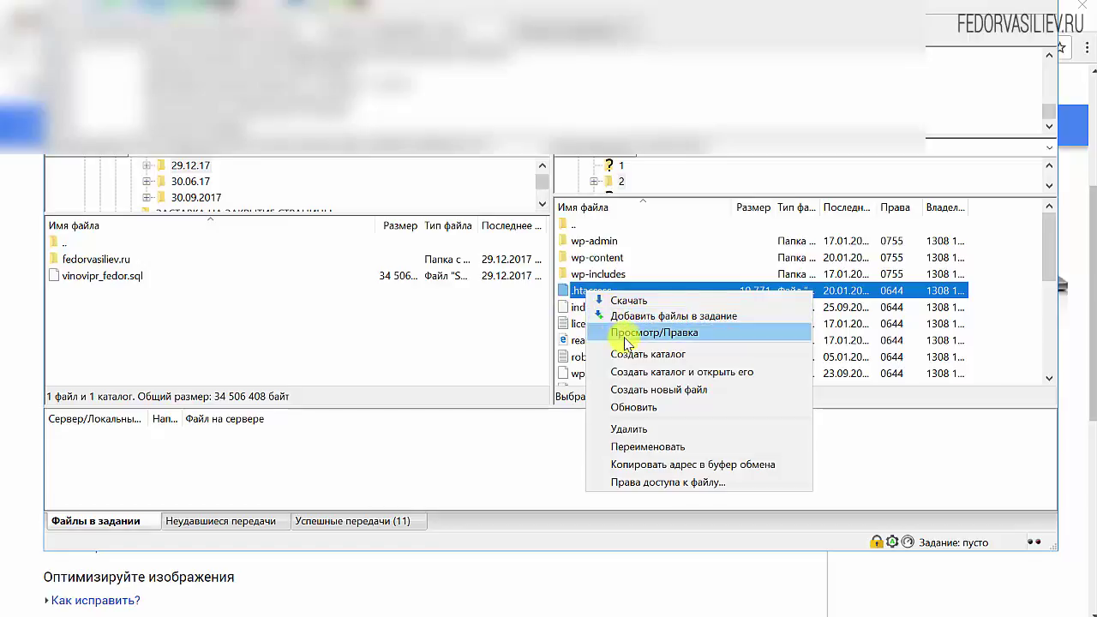
click(621, 331)
click(862, 349)
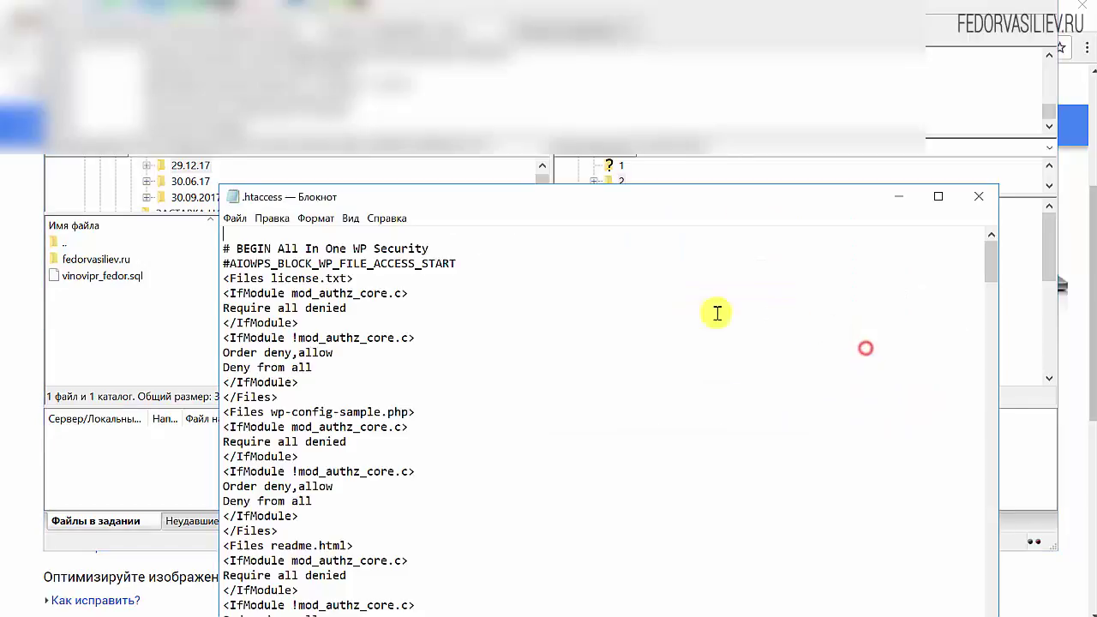
drag(644, 215, 608, 43)
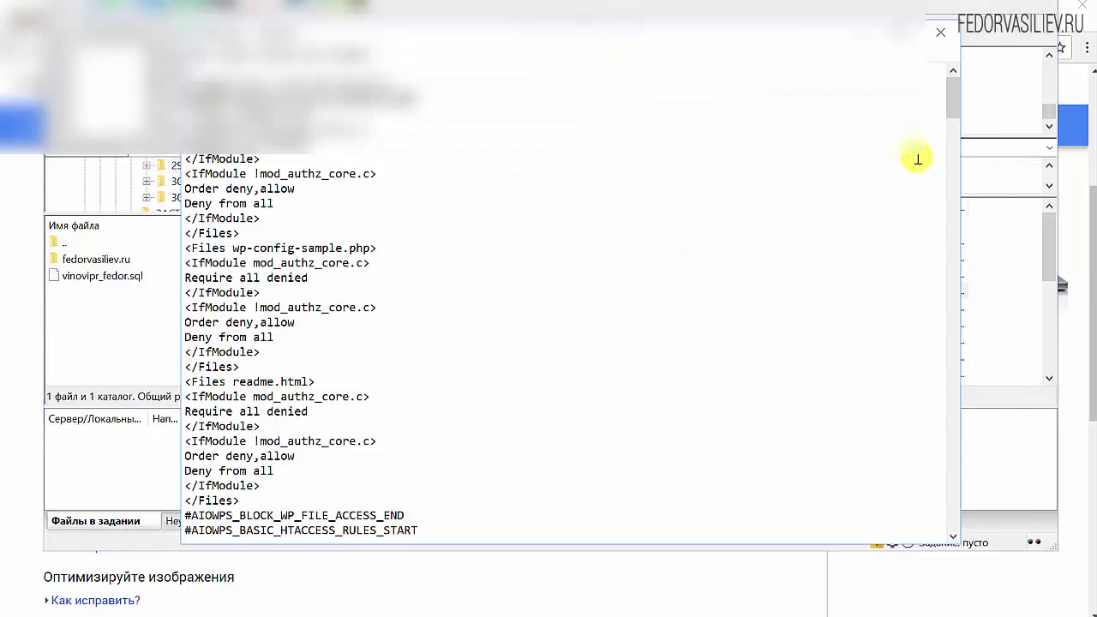
drag(955, 103, 948, 542)
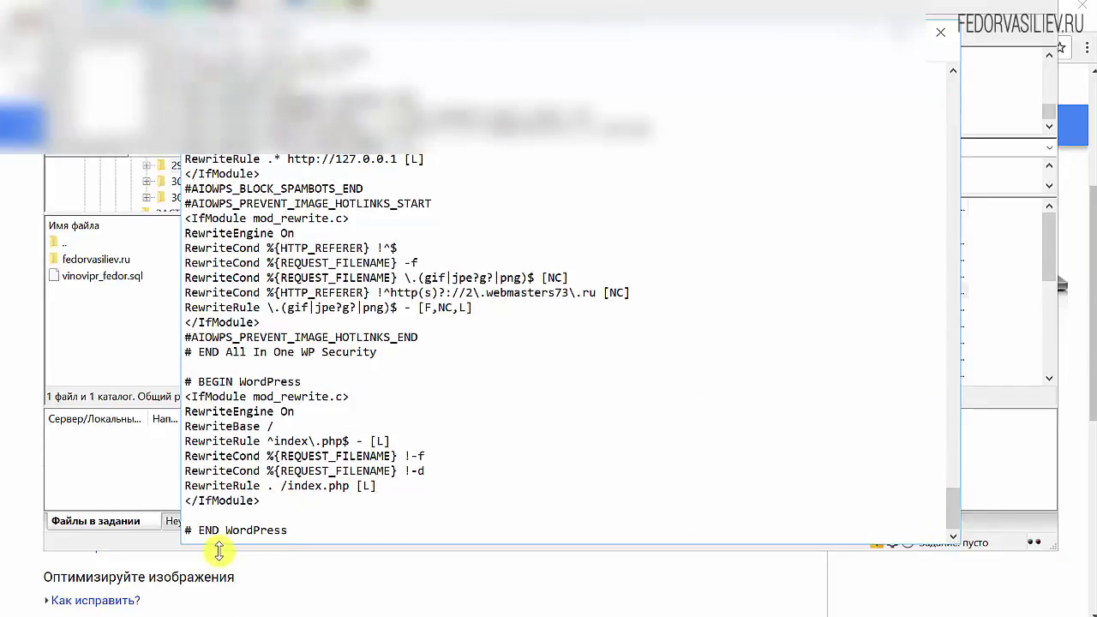
drag(294, 531, 146, 529)
click(291, 531)
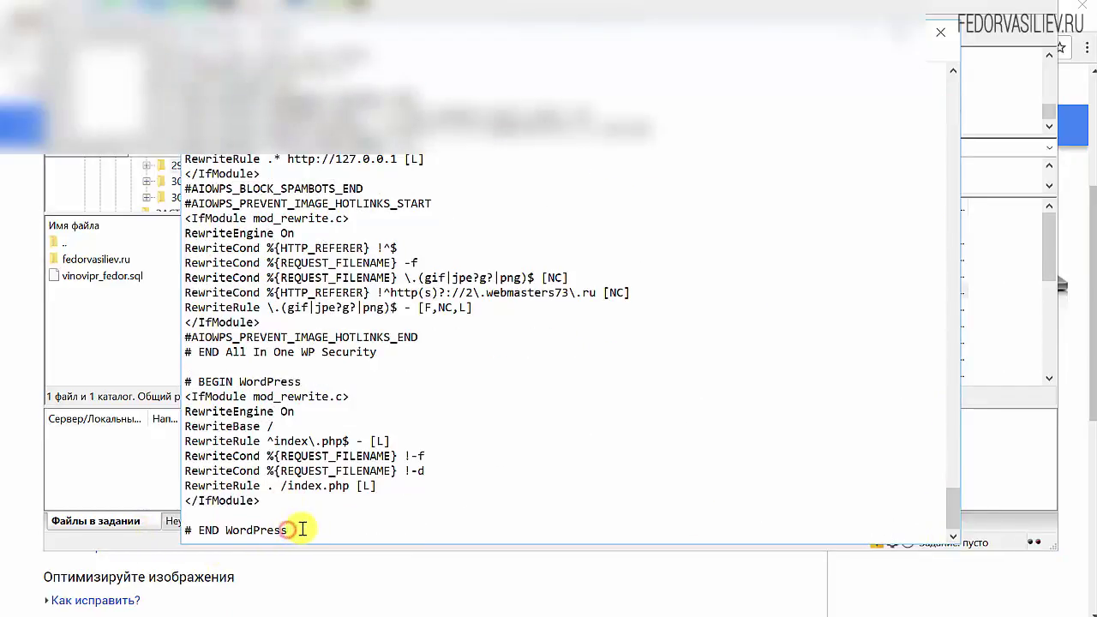
key(Return)
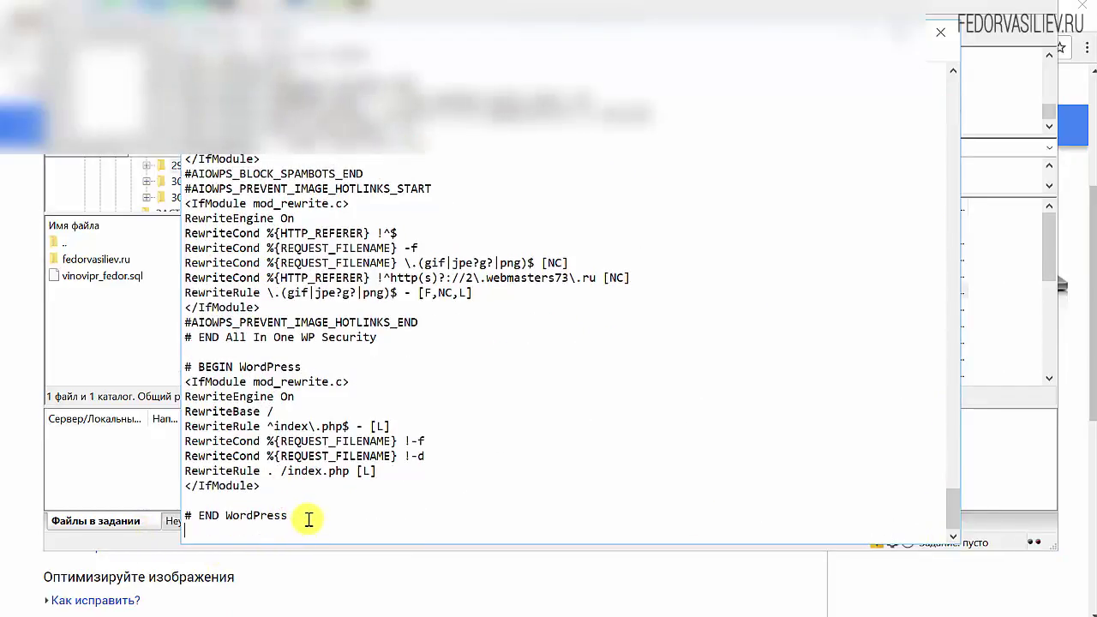
Copy the mod_expires caching rules block from the reference Word document.
key(alt+Tab)
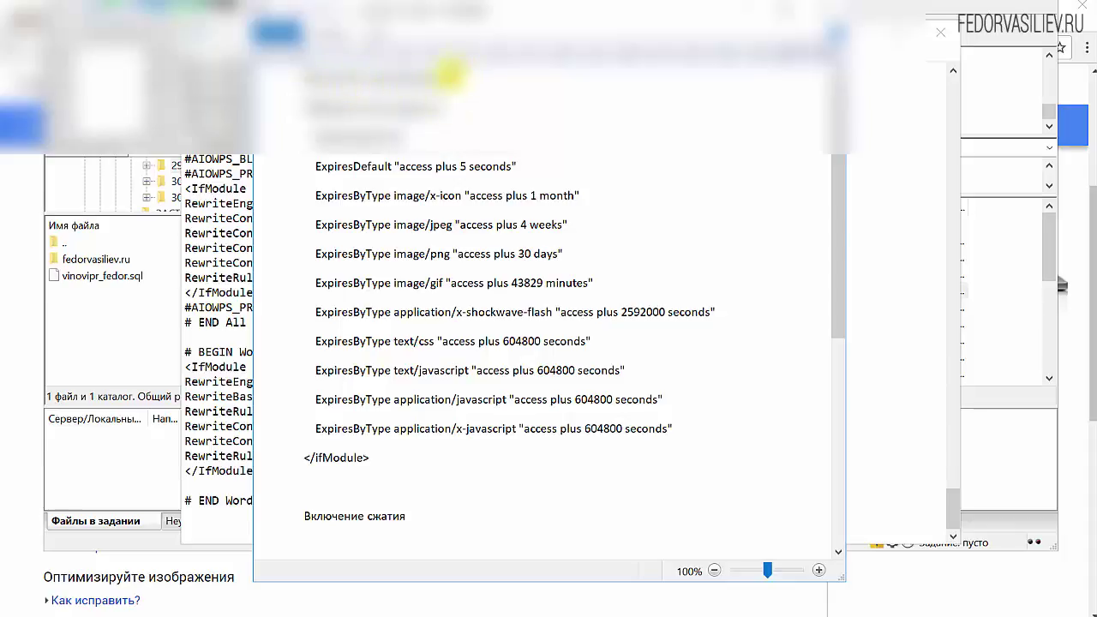
drag(306, 106, 502, 458)
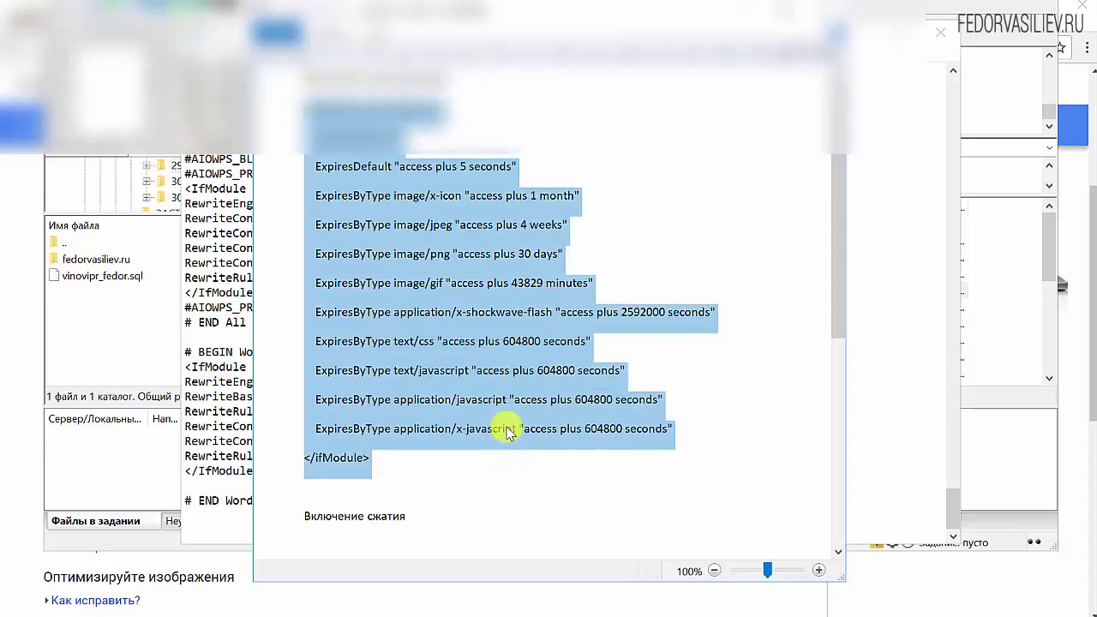
right_click(508, 431)
click(548, 455)
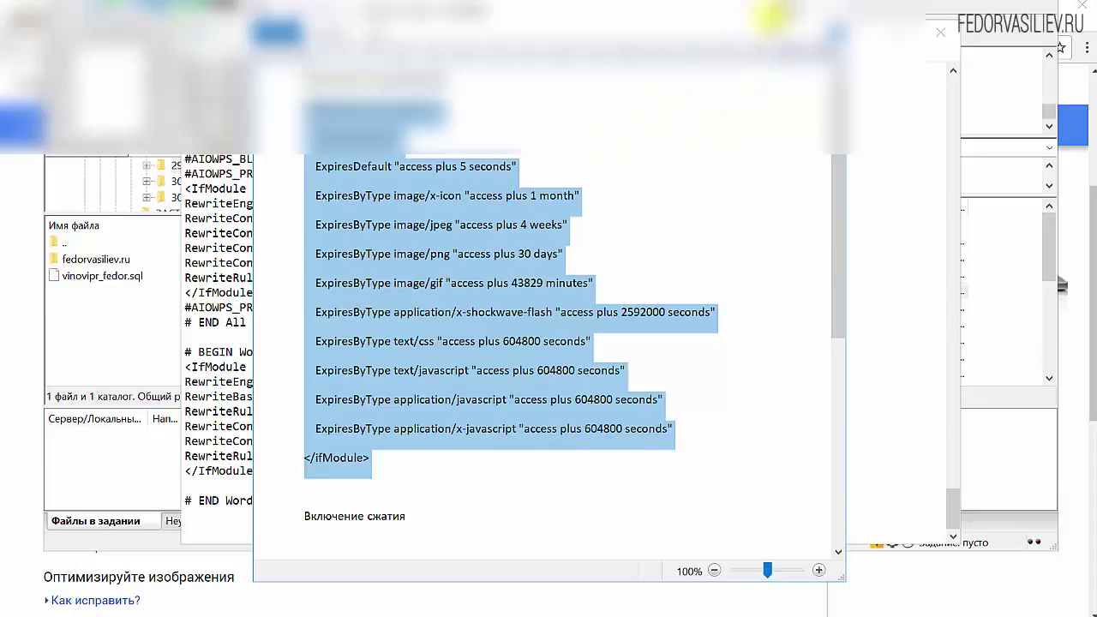
click(748, 10)
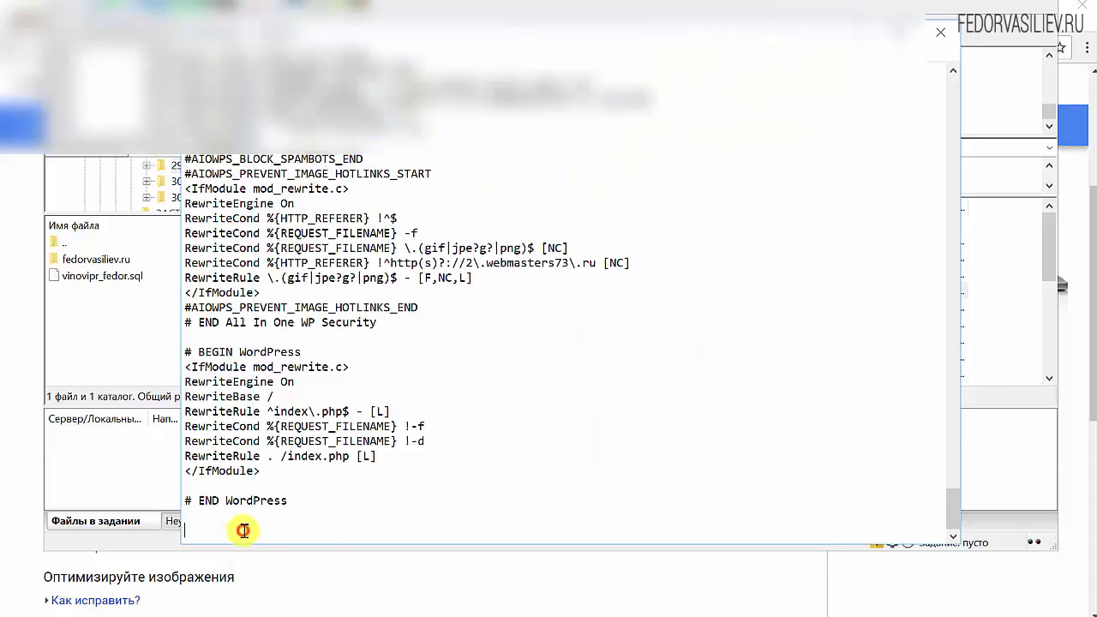
Paste the caching rules below # END WordPress and add a new line after them.
key(ctrl+v)
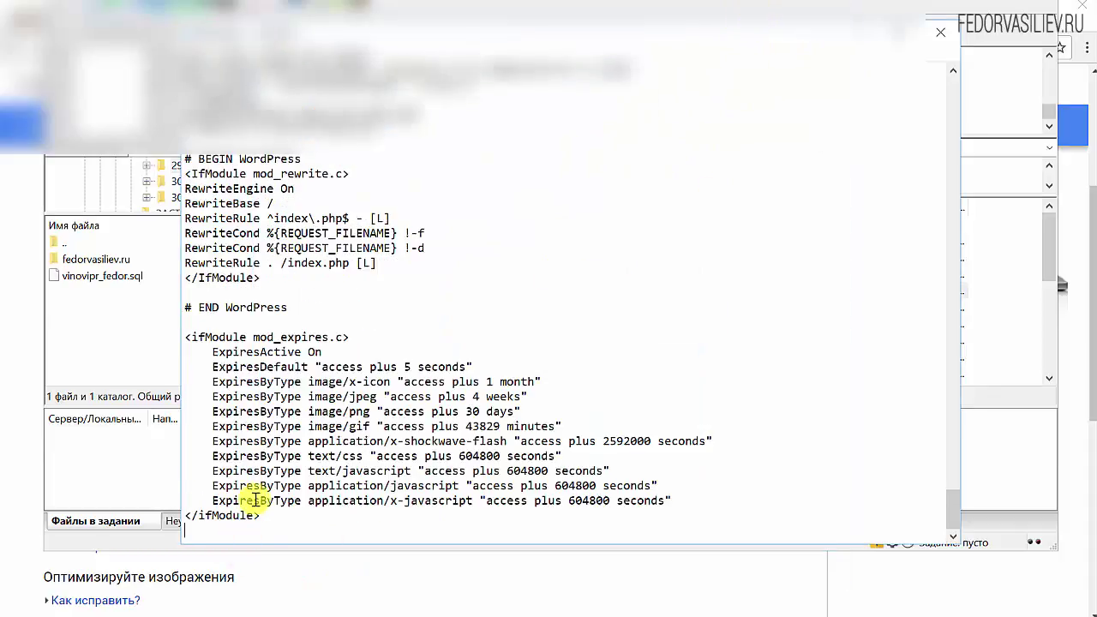
click(203, 324)
drag(285, 310, 182, 310)
click(244, 524)
key(Return)
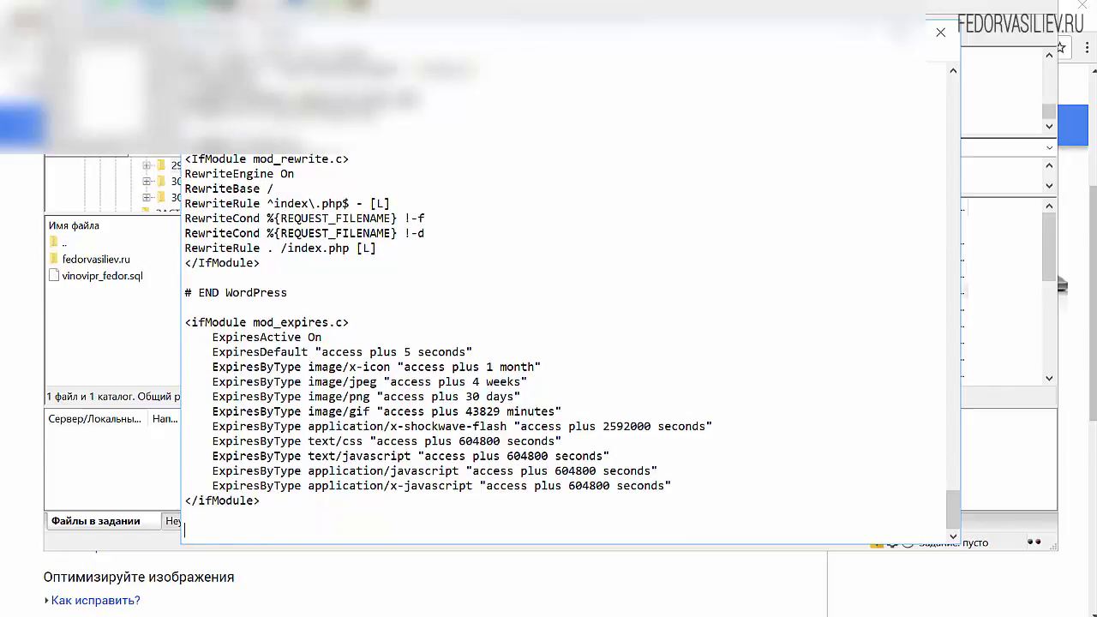
Copy the deflate compression code under Включение сжатия from the reference document.
key(alt+Tab)
scroll(488, 331, down, 6)
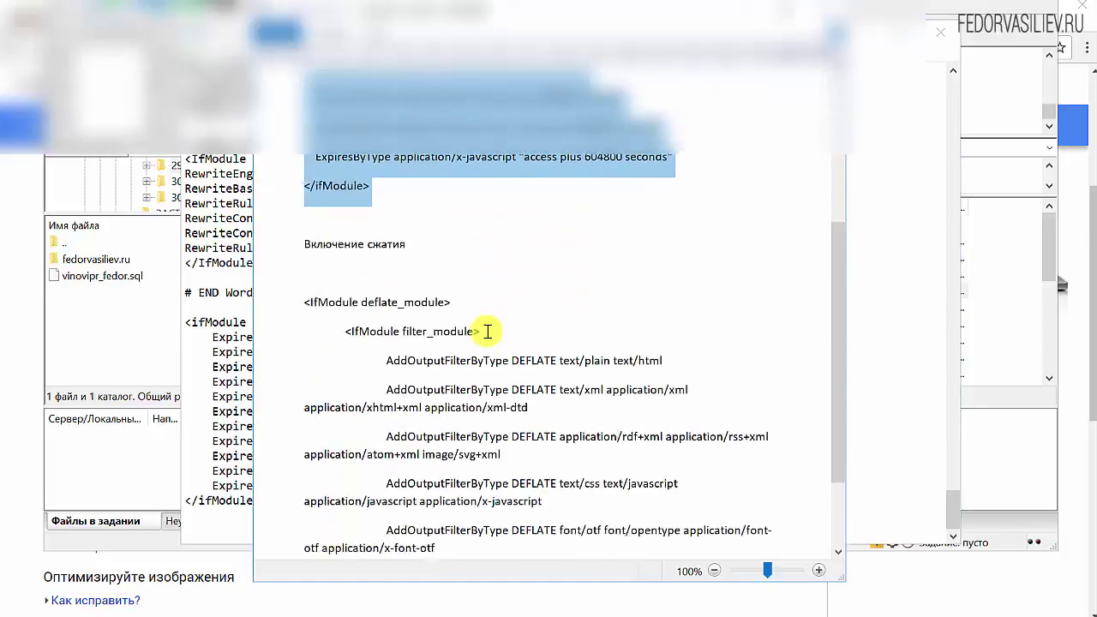
click(451, 175)
triple_click(409, 168)
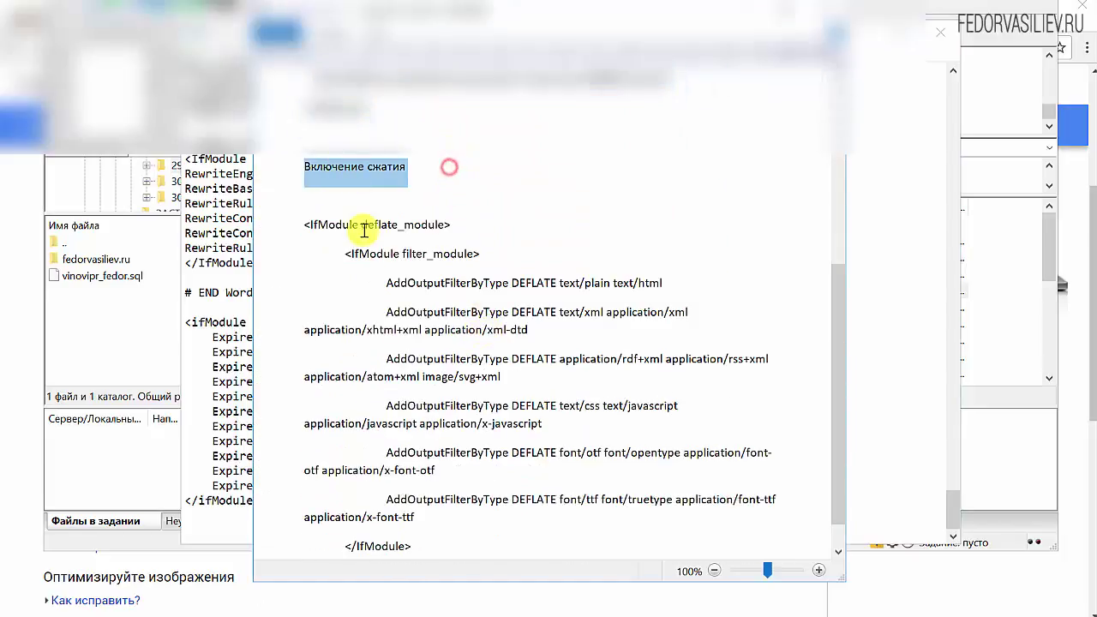
click(307, 224)
drag(307, 225, 430, 576)
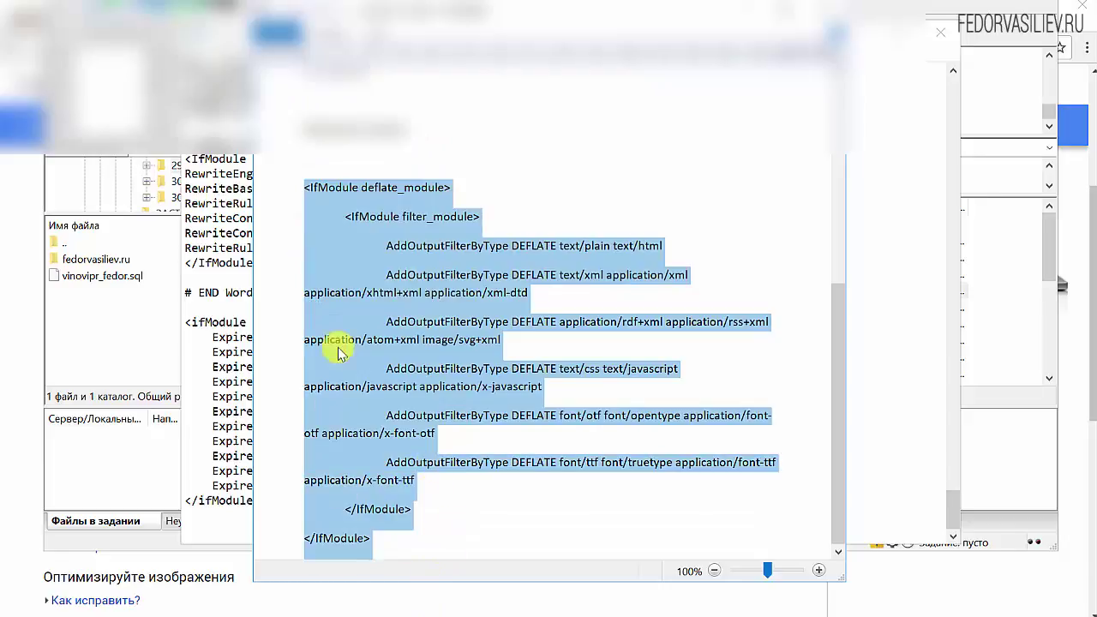
scroll(351, 314, up, 2)
scroll(364, 362, down, 2)
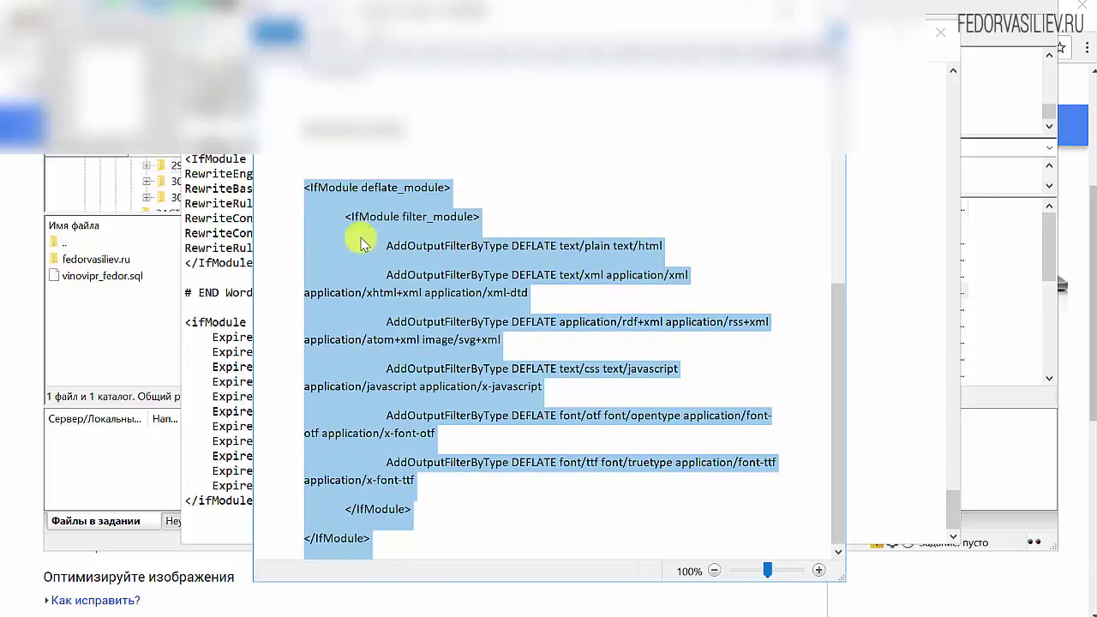
right_click(375, 194)
click(426, 226)
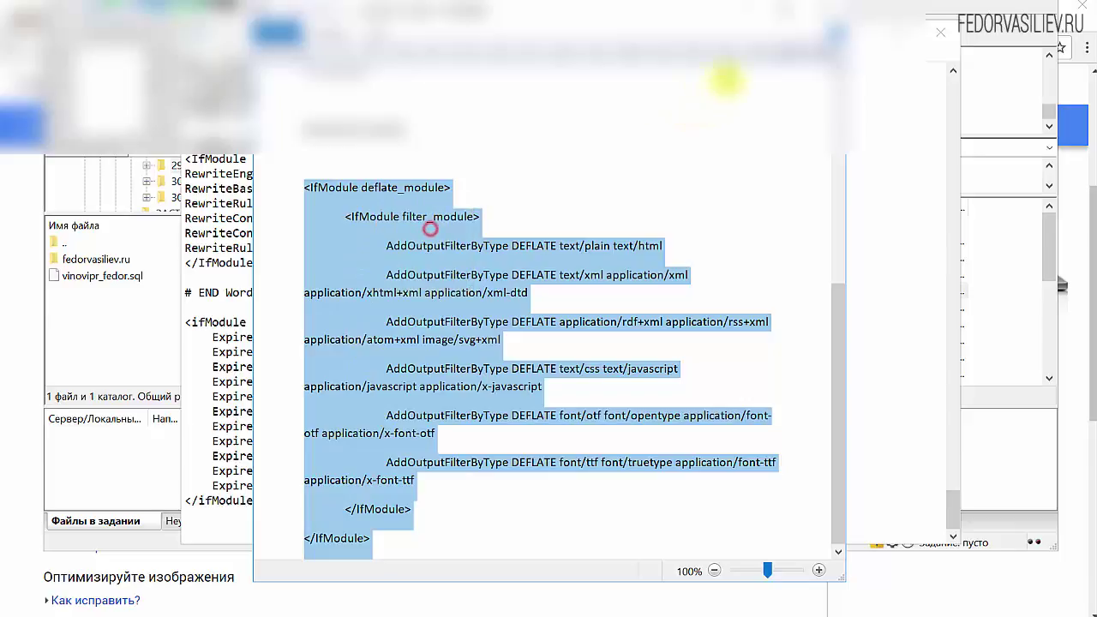
Paste the compression block at the end of .htaccess and save it when closing Notepad.
key(alt+Tab)
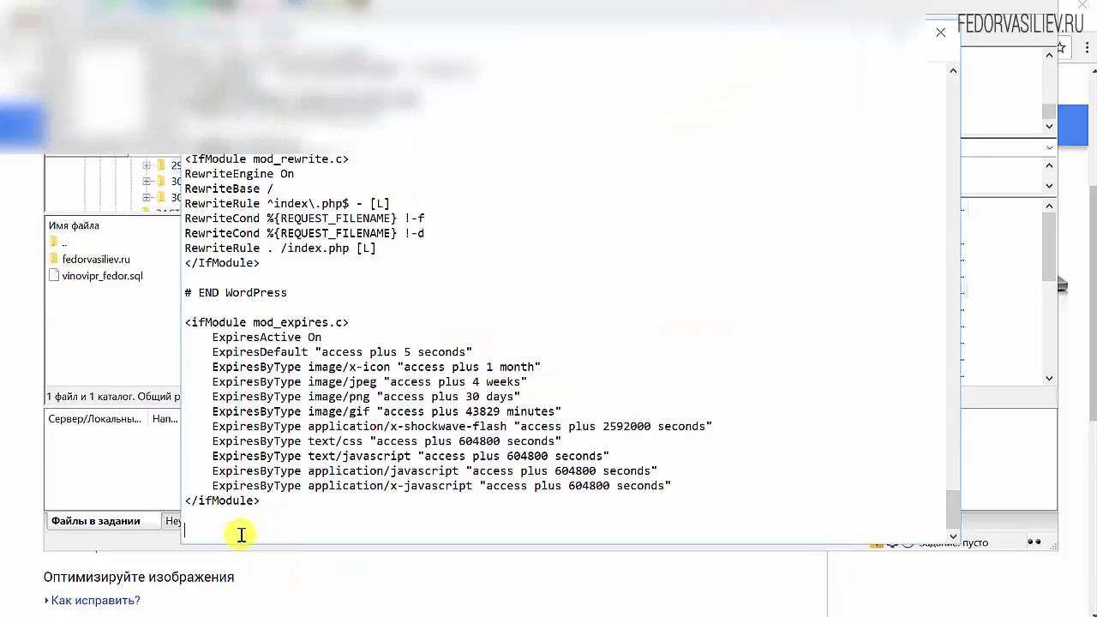
key(ctrl+v)
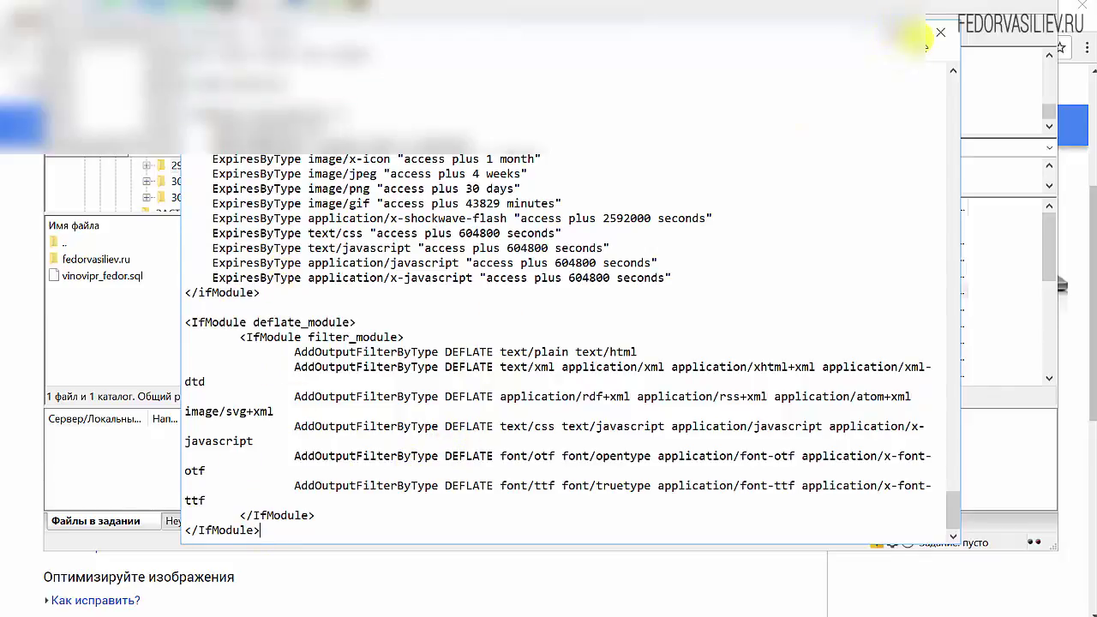
click(940, 32)
click(549, 283)
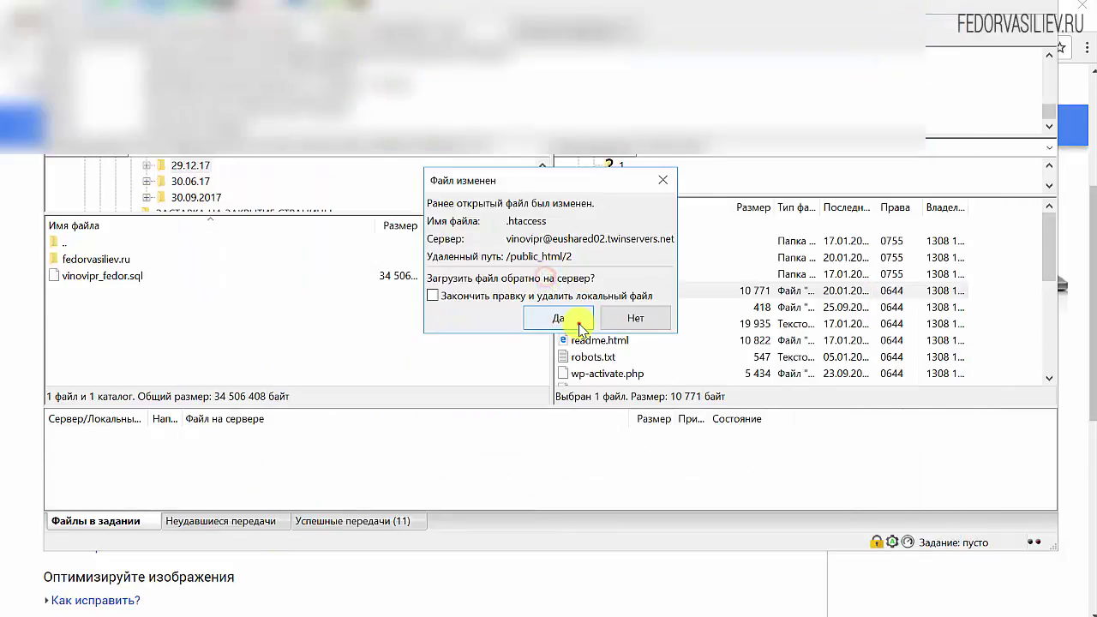
Confirm uploading the edited .htaccess (12,062 bytes) and revisit PageSpeed's browser cache suggestion.
click(548, 319)
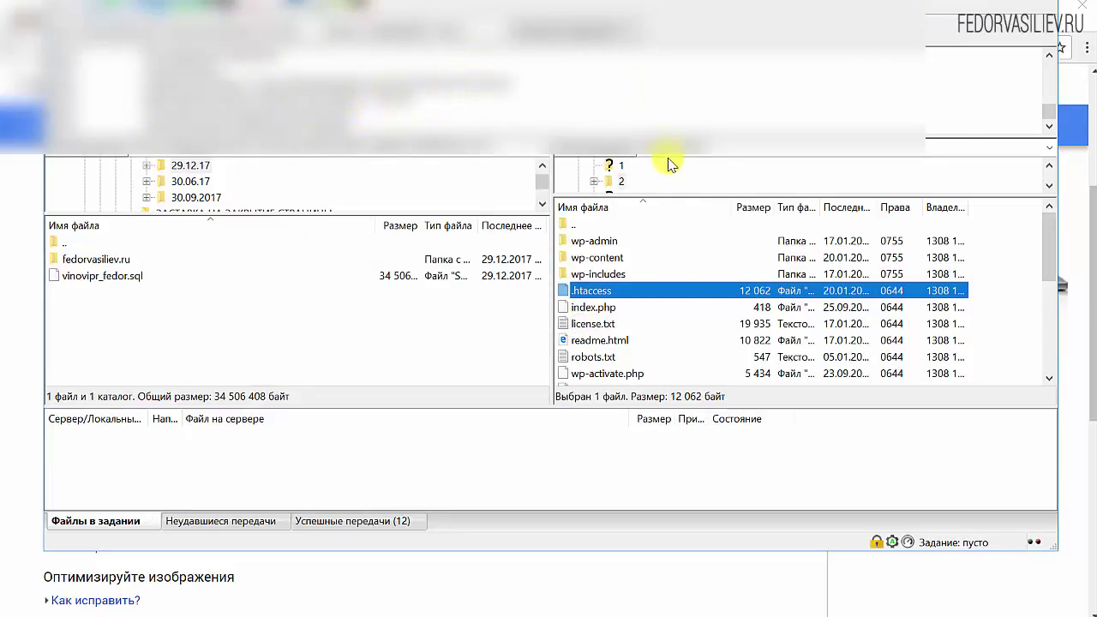
click(992, 7)
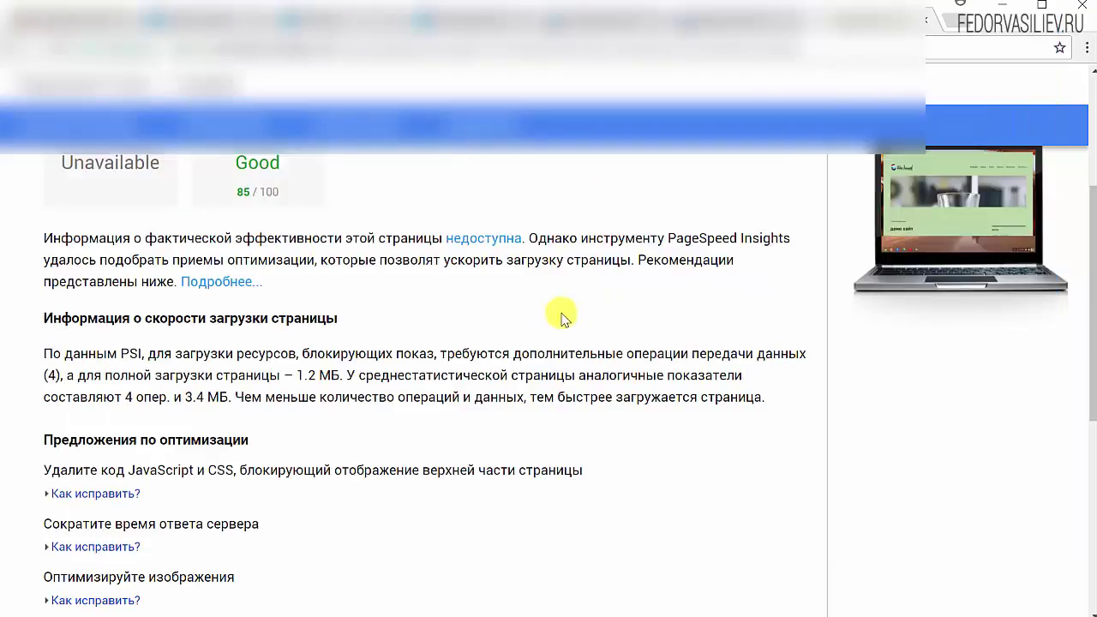
scroll(533, 319, down, 2)
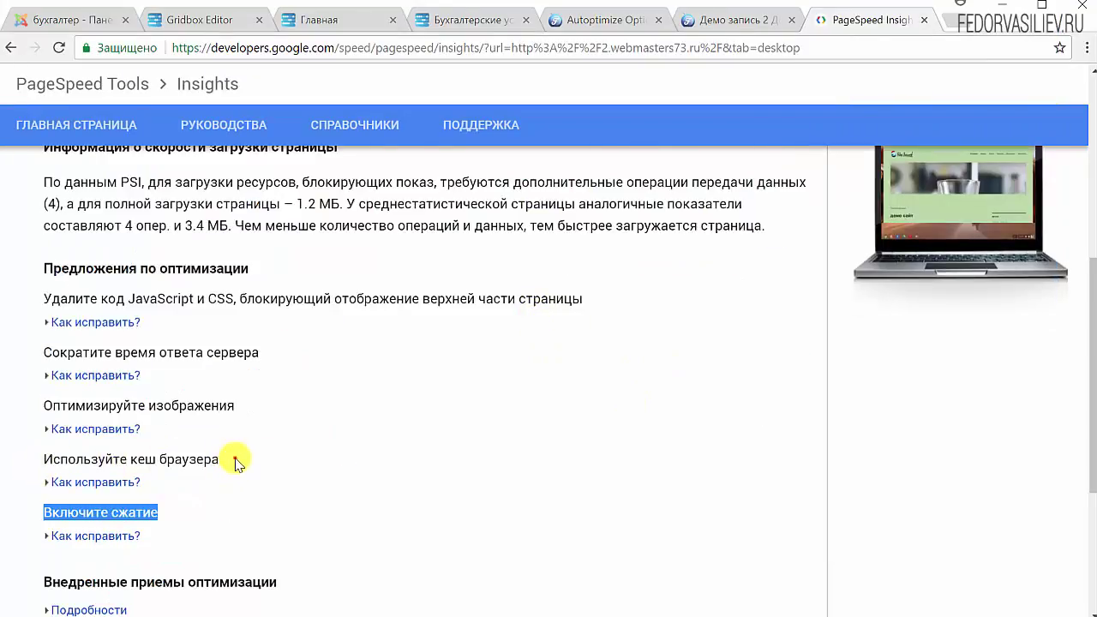
drag(235, 460, 174, 465)
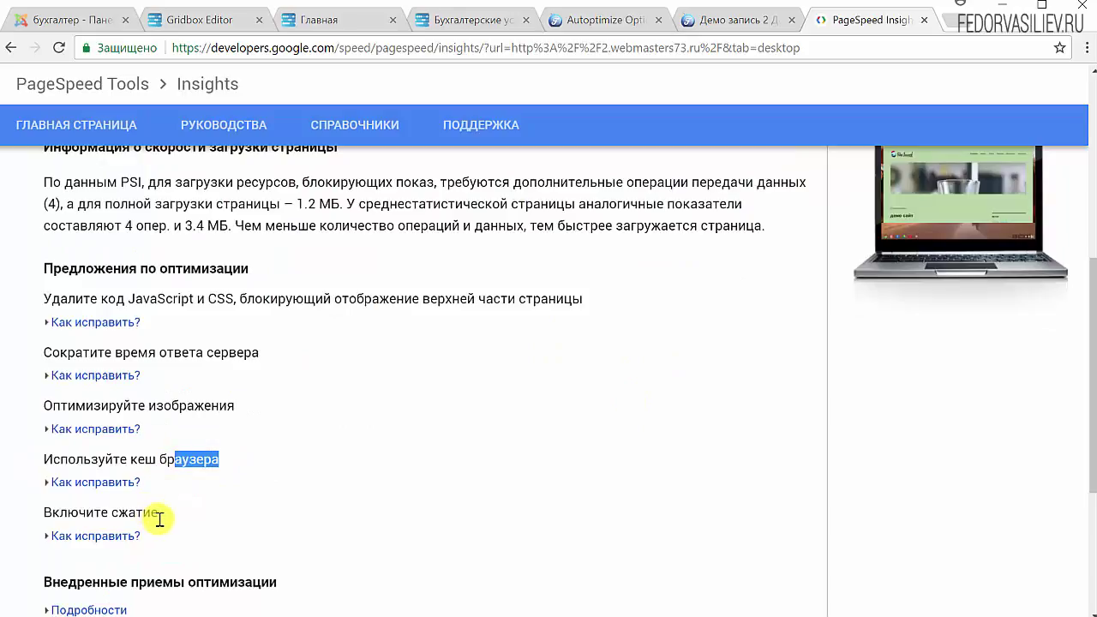
scroll(386, 466, up, 4)
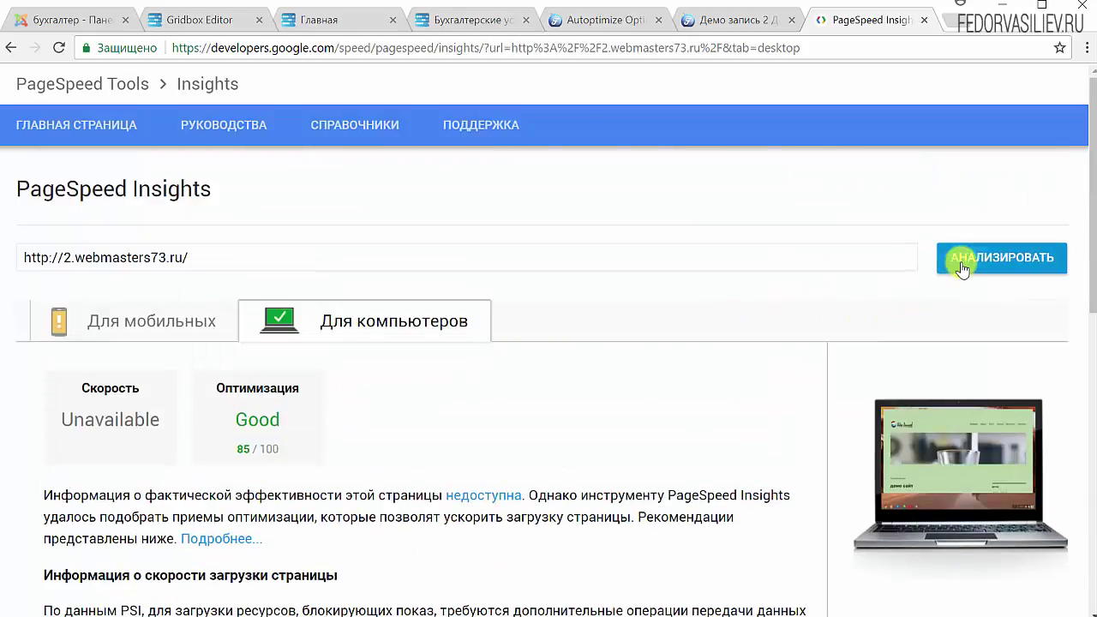
Re-analyse the site and review the desktop report scoring 85/100.
click(960, 261)
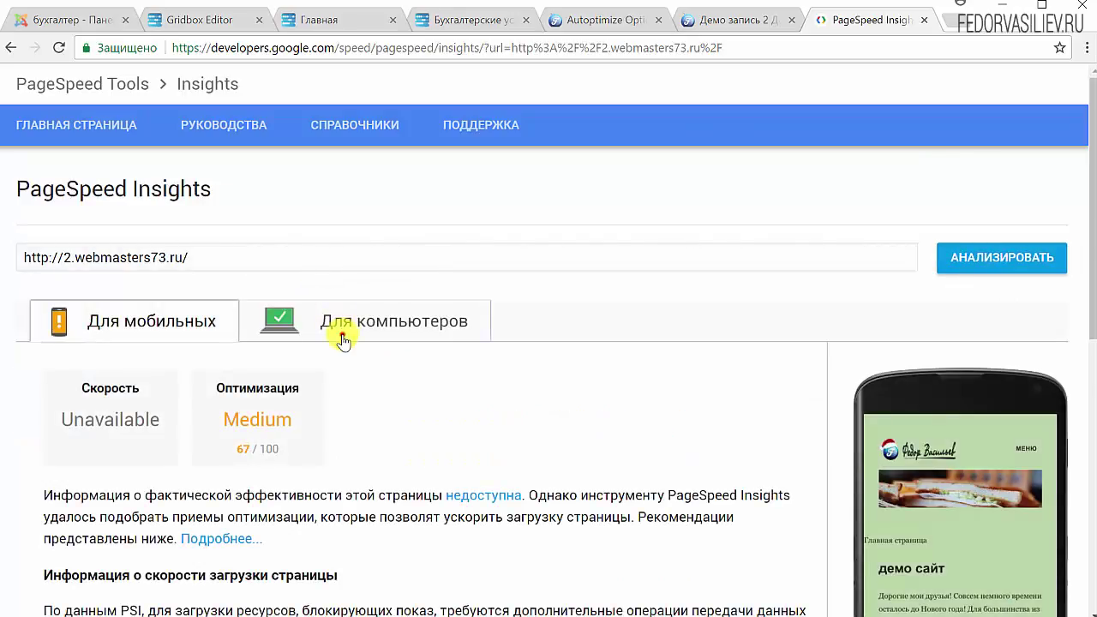
click(343, 334)
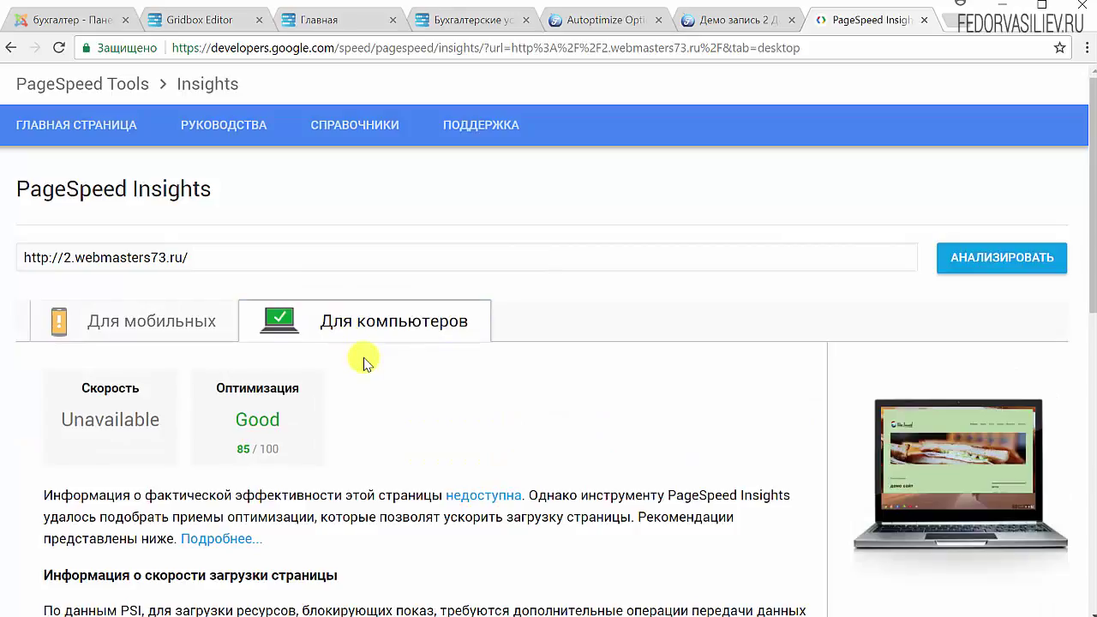
scroll(372, 354, down, 6)
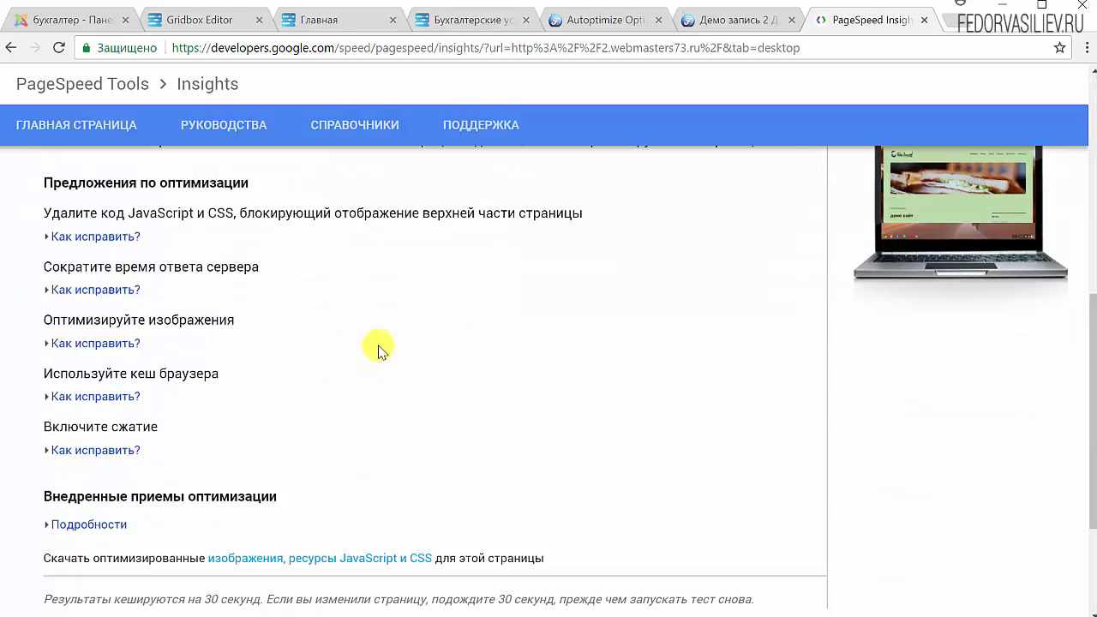
scroll(382, 345, up, 1)
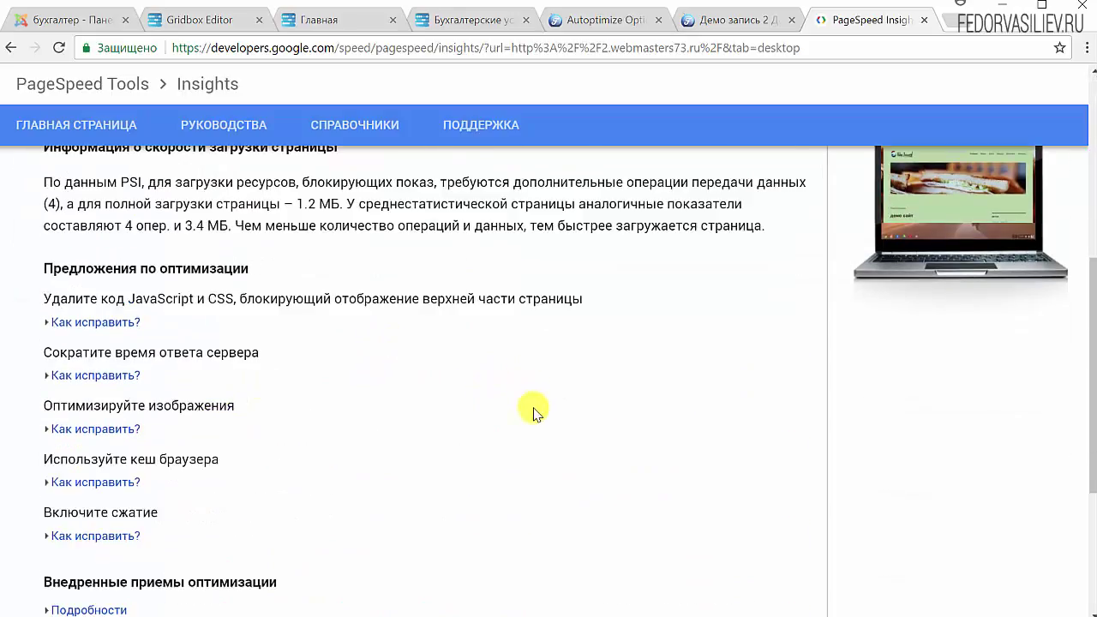
scroll(899, 536, up, 4)
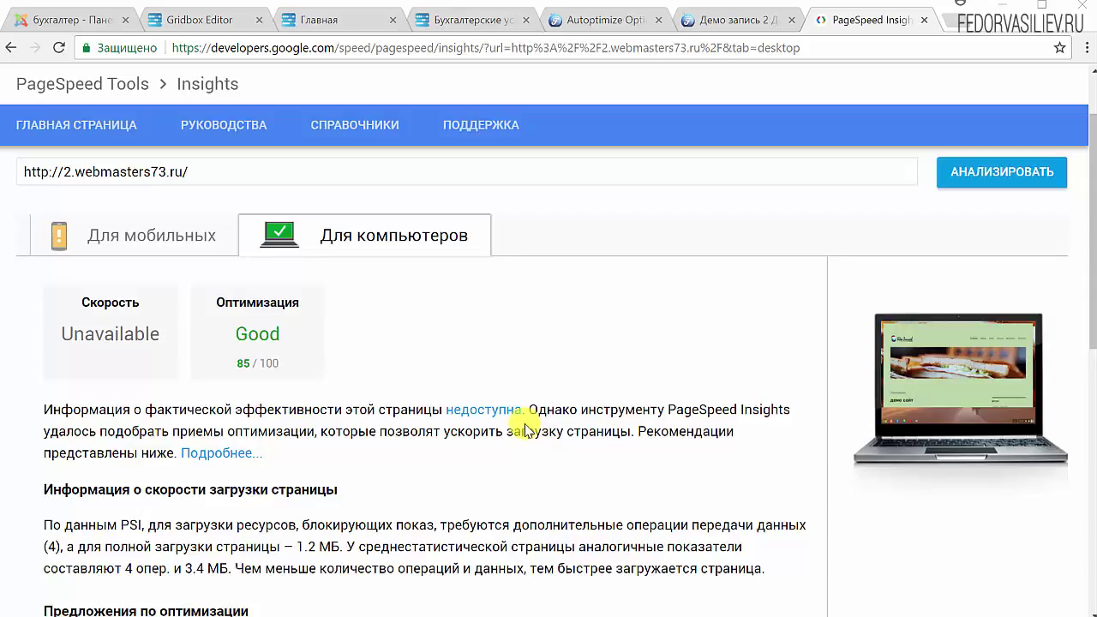
Flip between the demo post tab and the PageSpeed results tab.
click(716, 17)
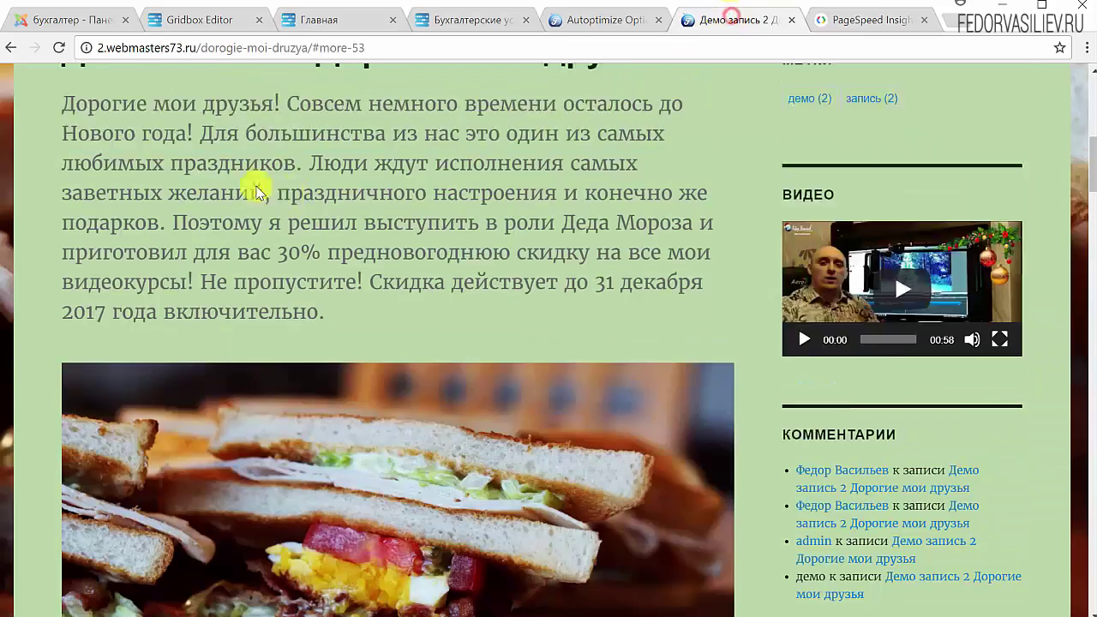
click(823, 21)
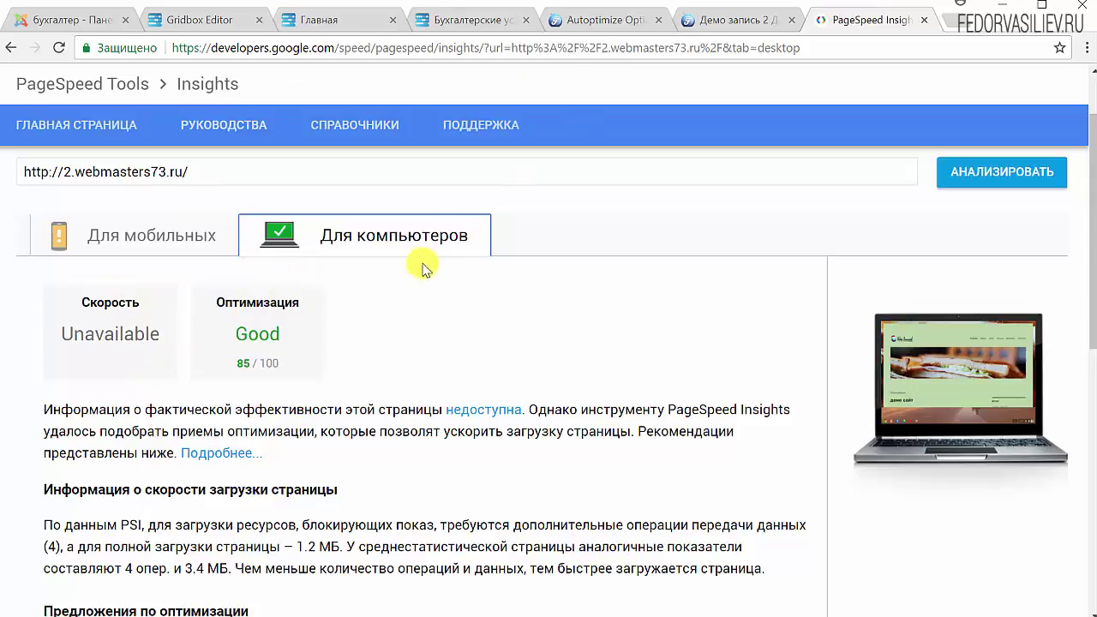
click(739, 19)
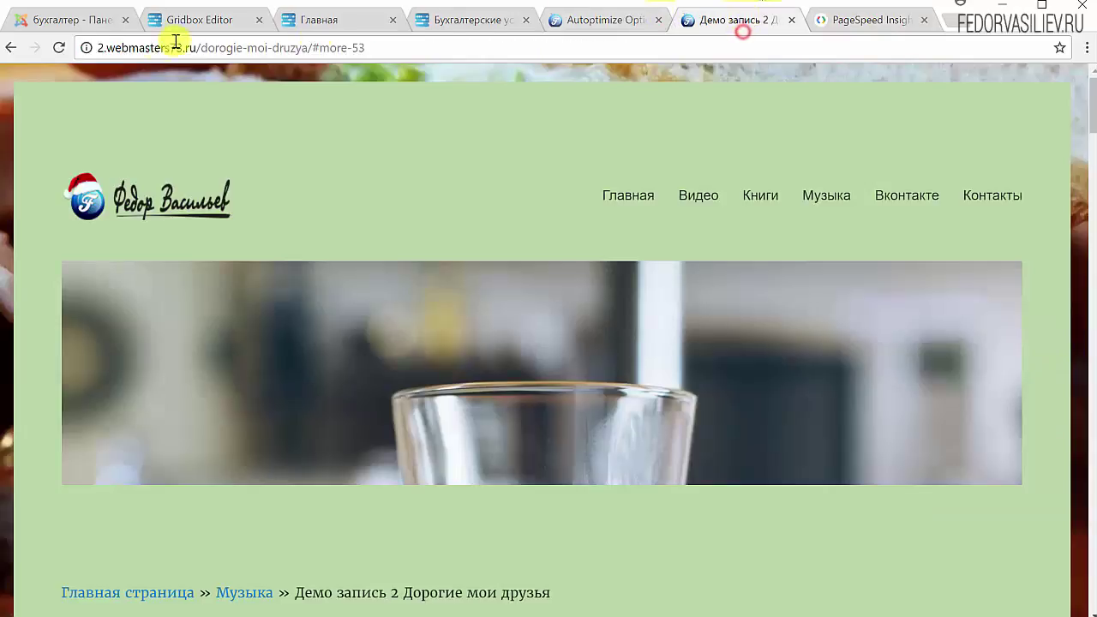
Reload the site home page, then open and scroll through the Демо запись 2 post.
click(619, 196)
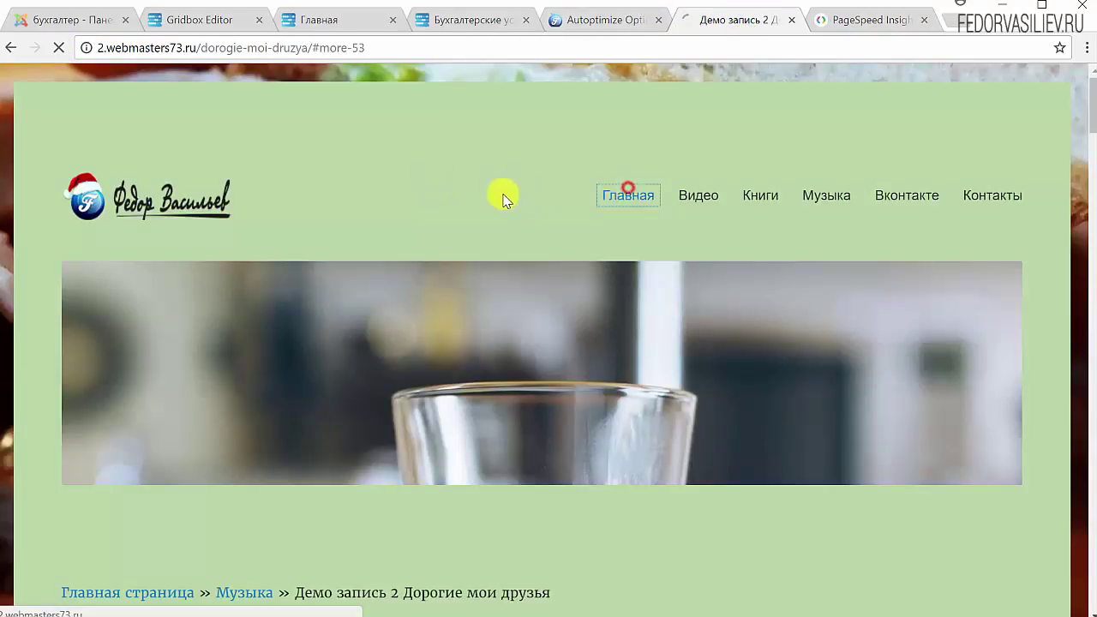
scroll(476, 215, down, 15)
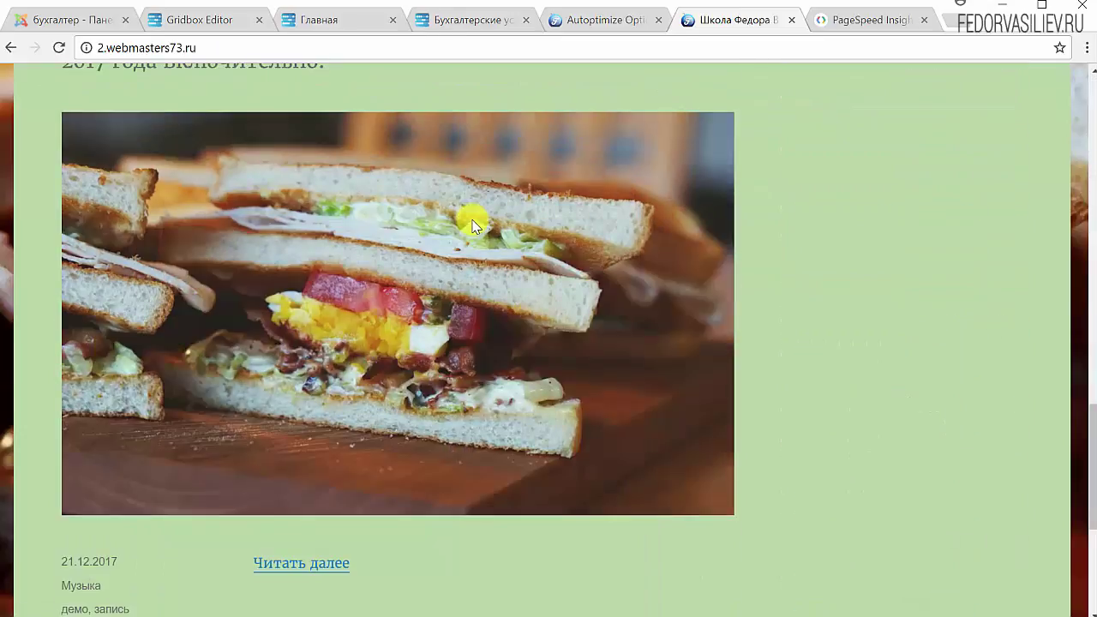
scroll(343, 326, down, 2)
click(262, 394)
scroll(392, 234, down, 5)
scroll(436, 517, down, 1)
scroll(436, 497, up, 20)
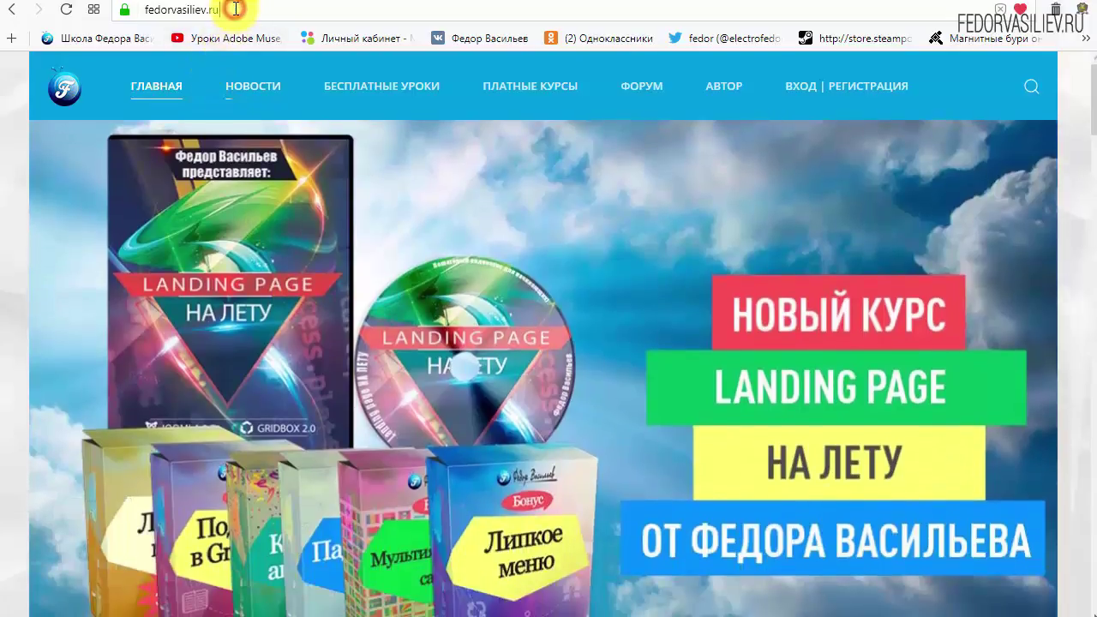
On fedorvasiliev.ru, go from ВХОД | РЕГИСТРАЦИЯ to the new-account registration form.
click(238, 10)
click(216, 9)
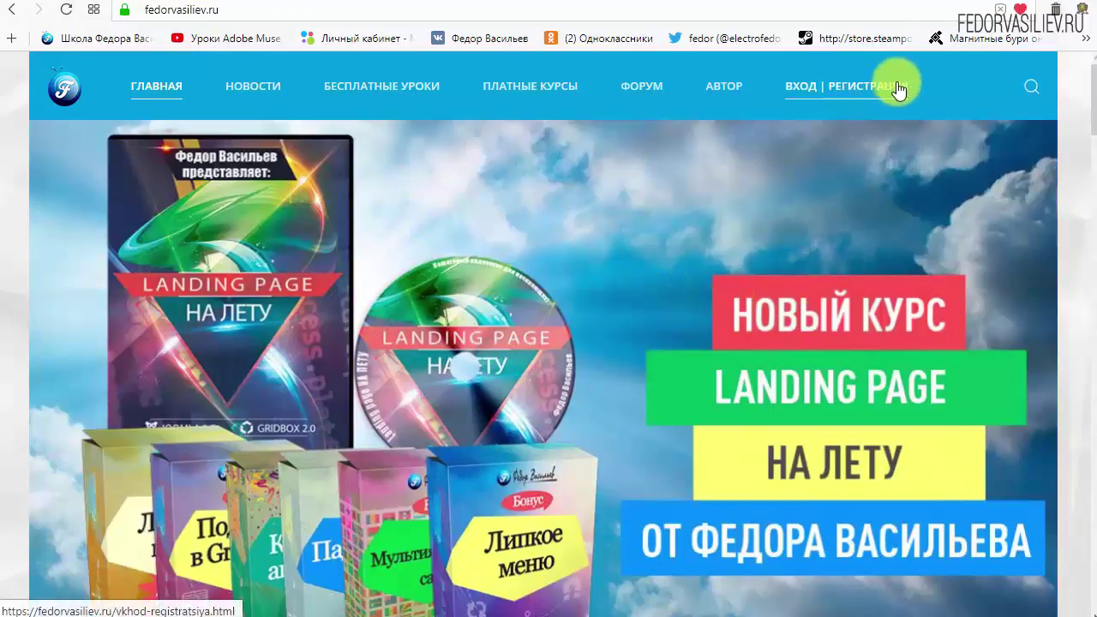
click(802, 85)
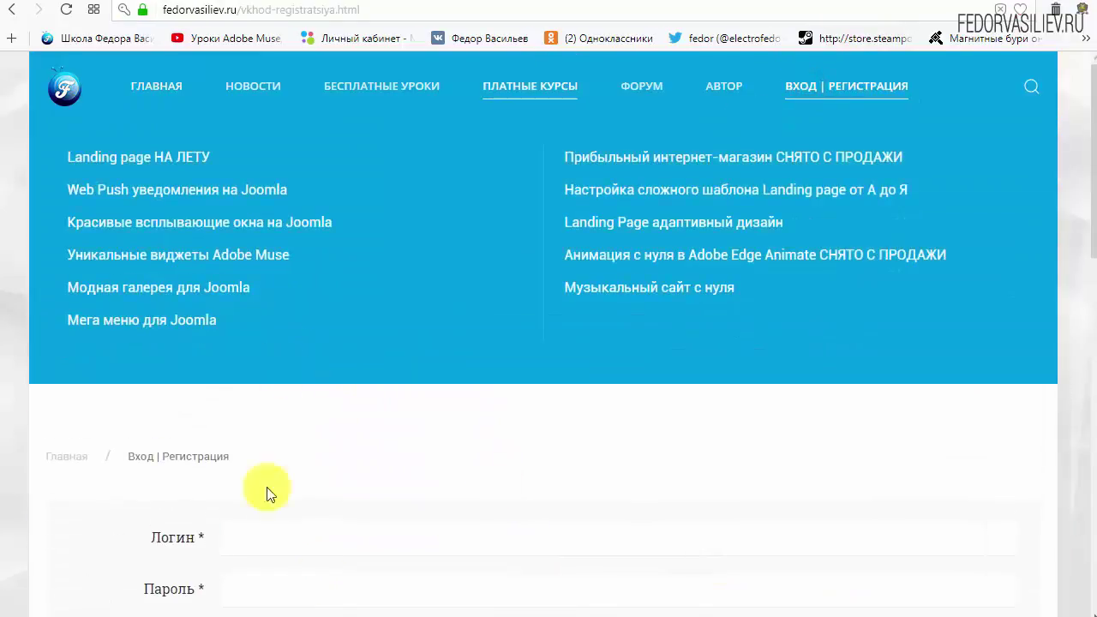
scroll(819, 399, down, 1)
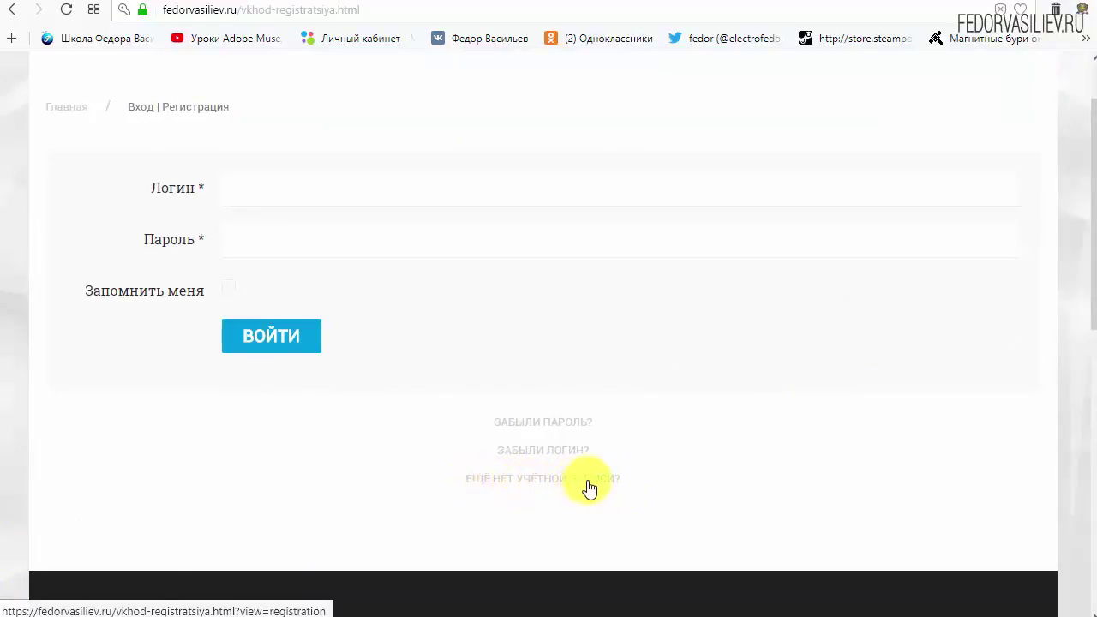
click(512, 477)
scroll(543, 203, down, 2)
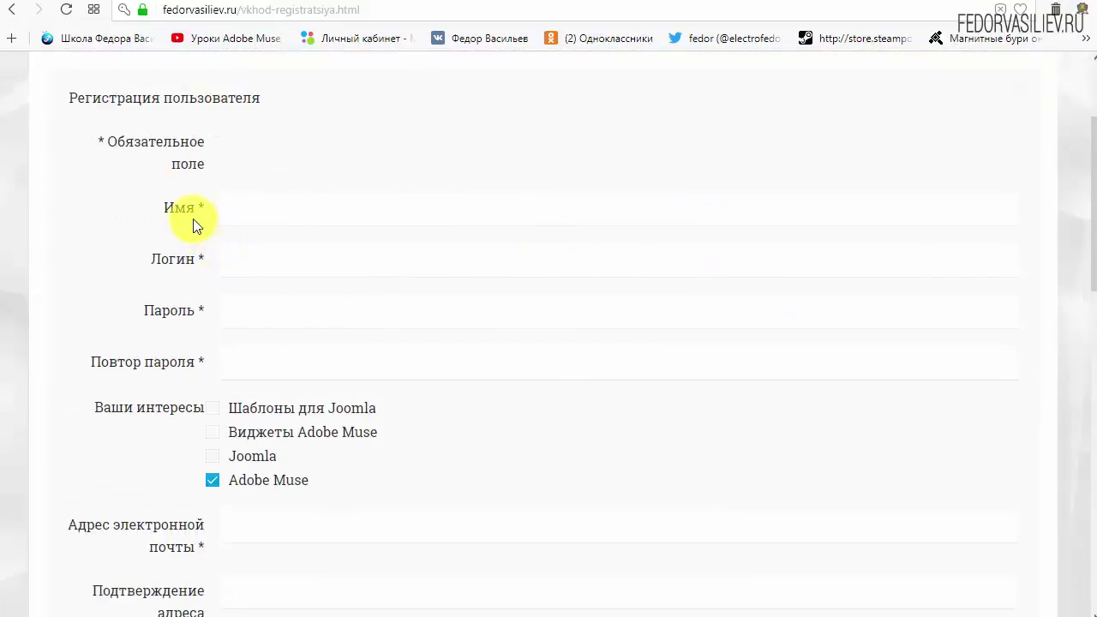
Fill the name and login fields with 'wp' and enter the account password twice.
click(294, 212)
text(w)
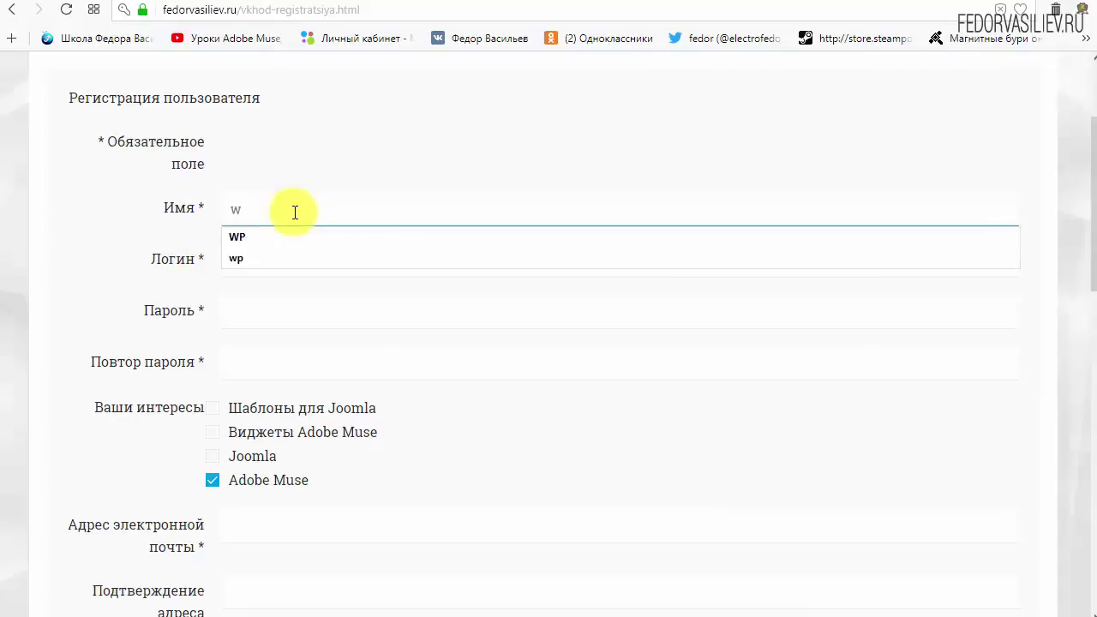
text(p)
click(316, 267)
text(wp)
click(409, 138)
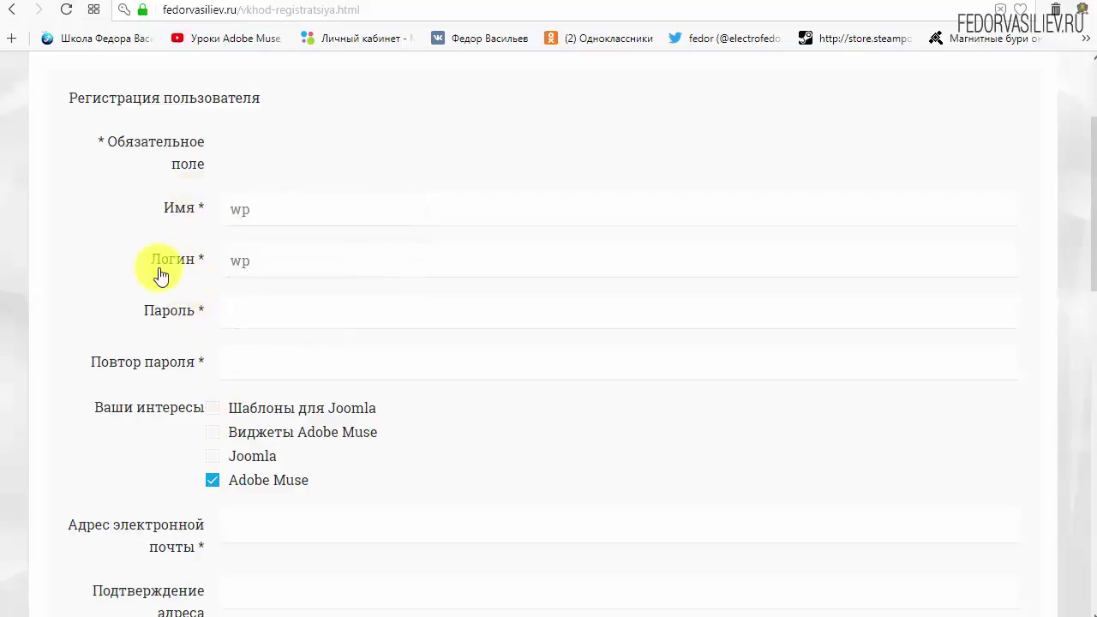
click(262, 308)
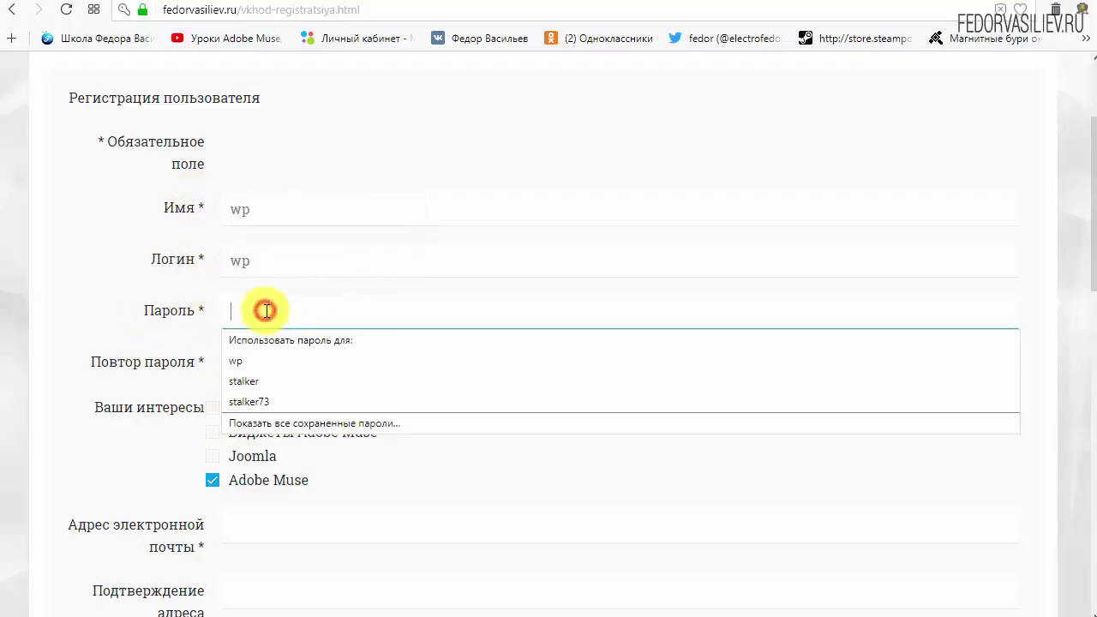
text(123456)
click(277, 365)
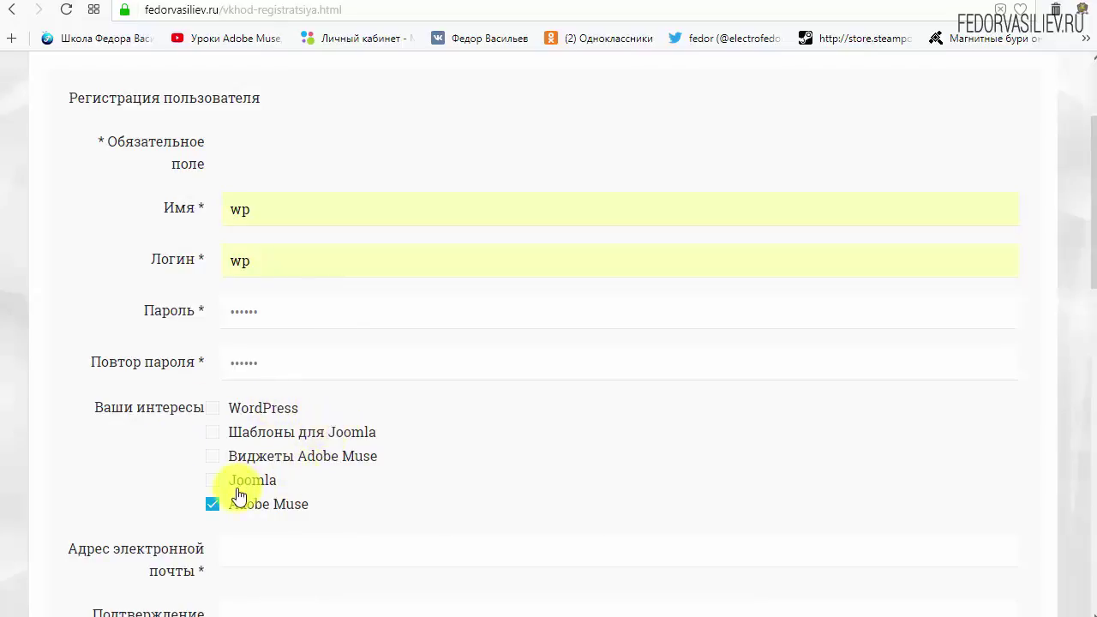
Tick WordPress and untick Adobe Muse under interests.
drag(308, 402, 215, 417)
click(212, 408)
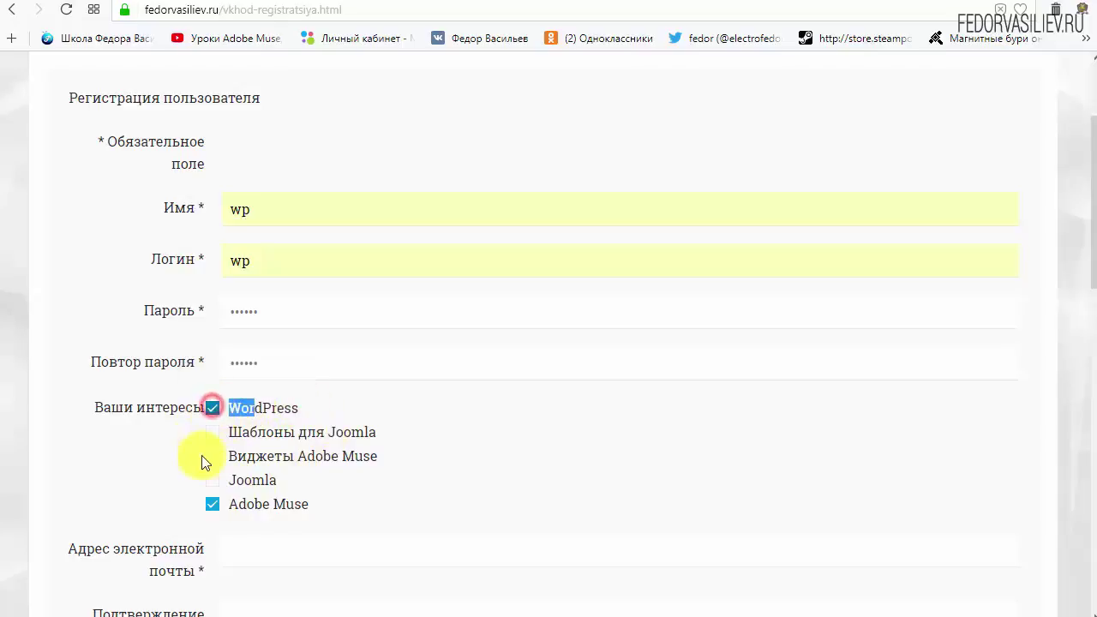
click(324, 406)
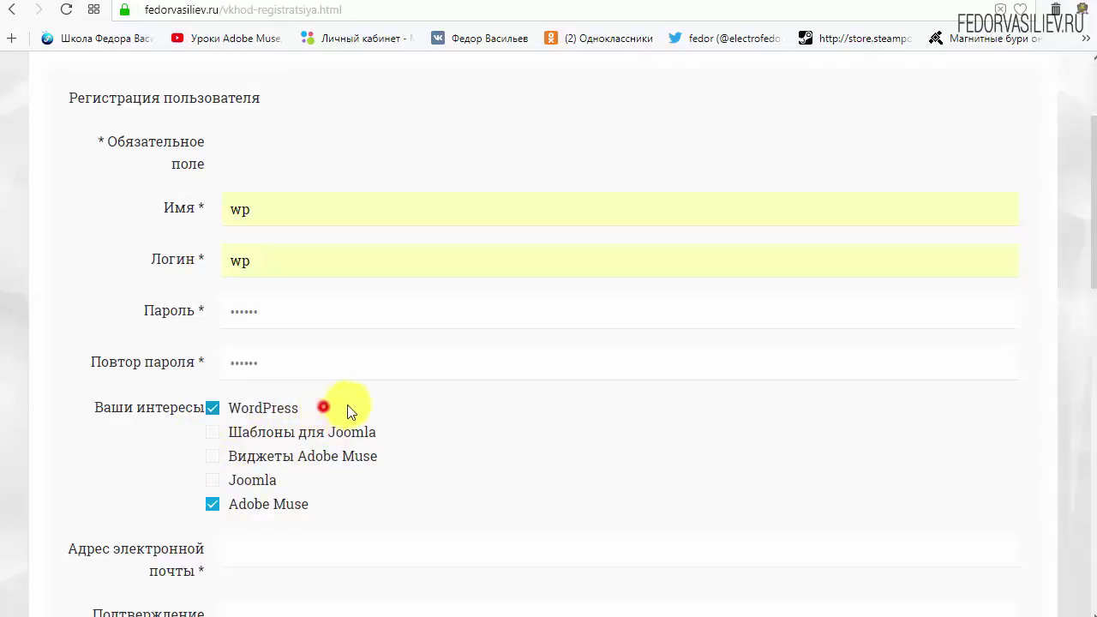
click(213, 505)
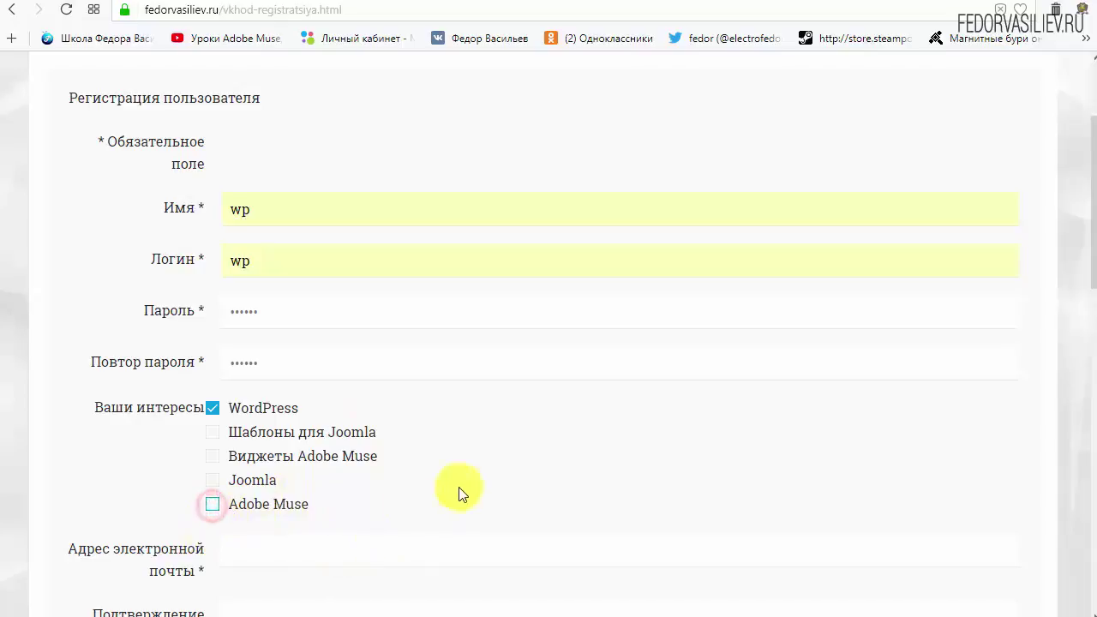
scroll(493, 463, down, 4)
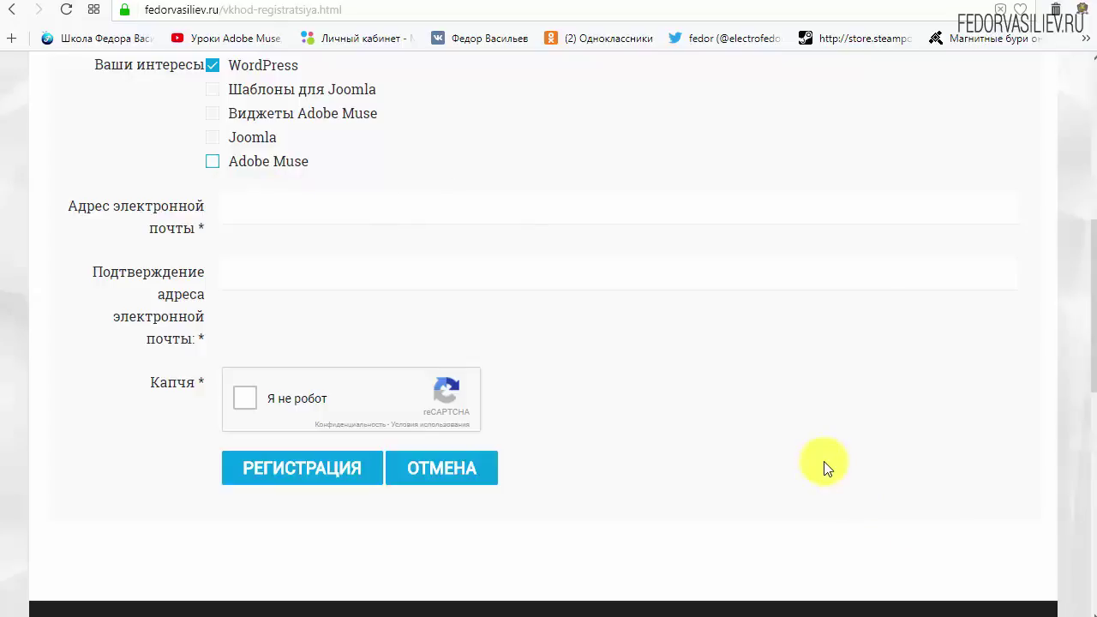
Paste the e-mail into both e-mail fields, tick 'Я не робот' and submit registration.
right_click(284, 208)
click(347, 306)
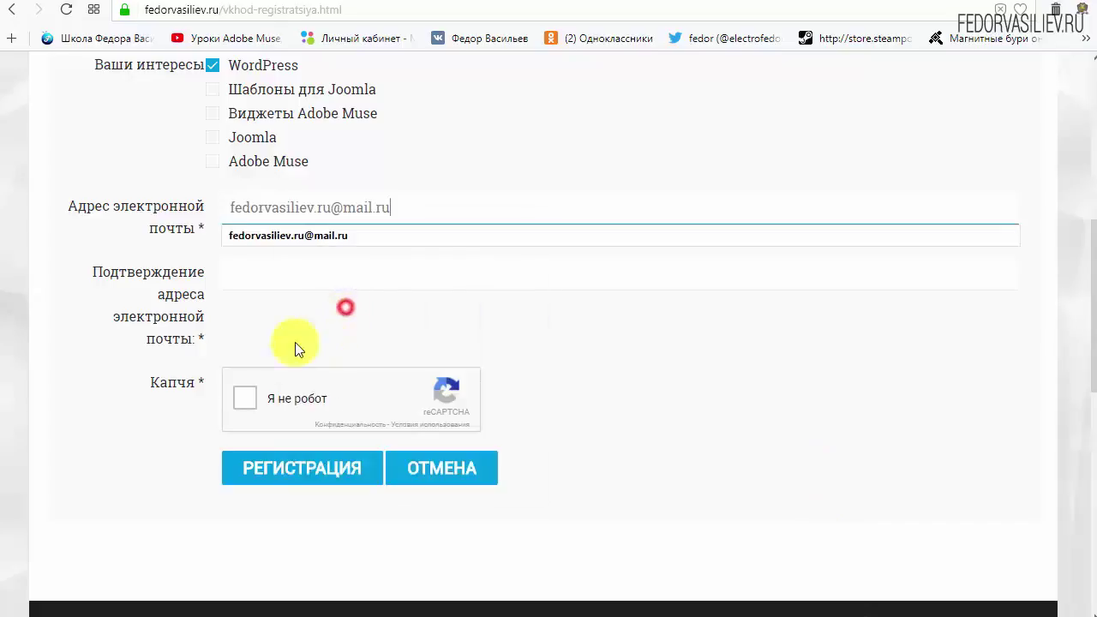
right_click(371, 267)
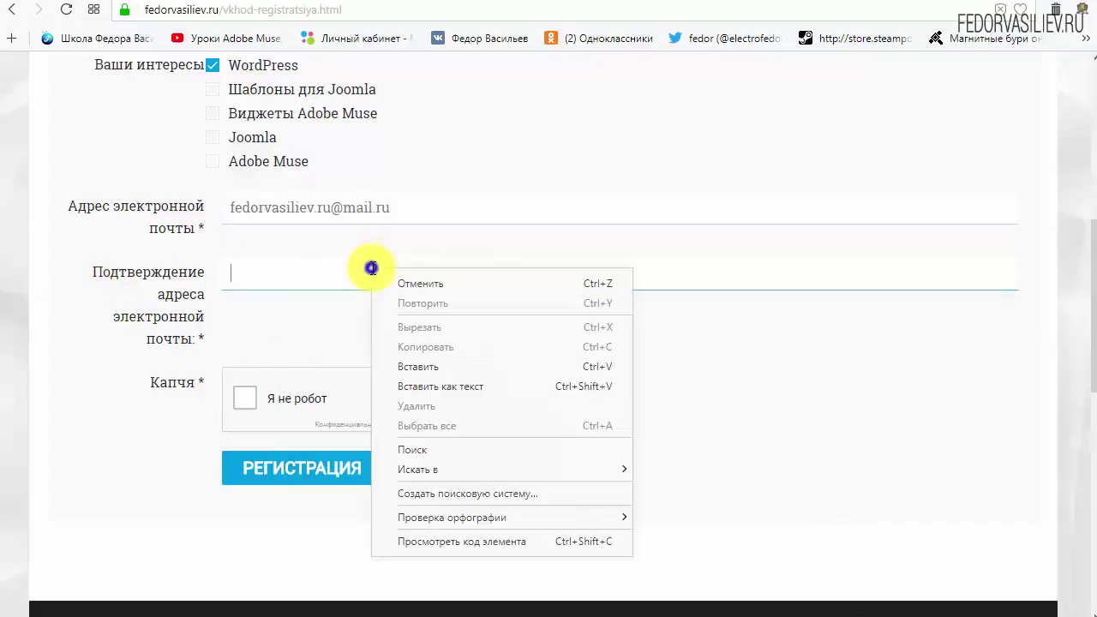
click(415, 366)
click(761, 362)
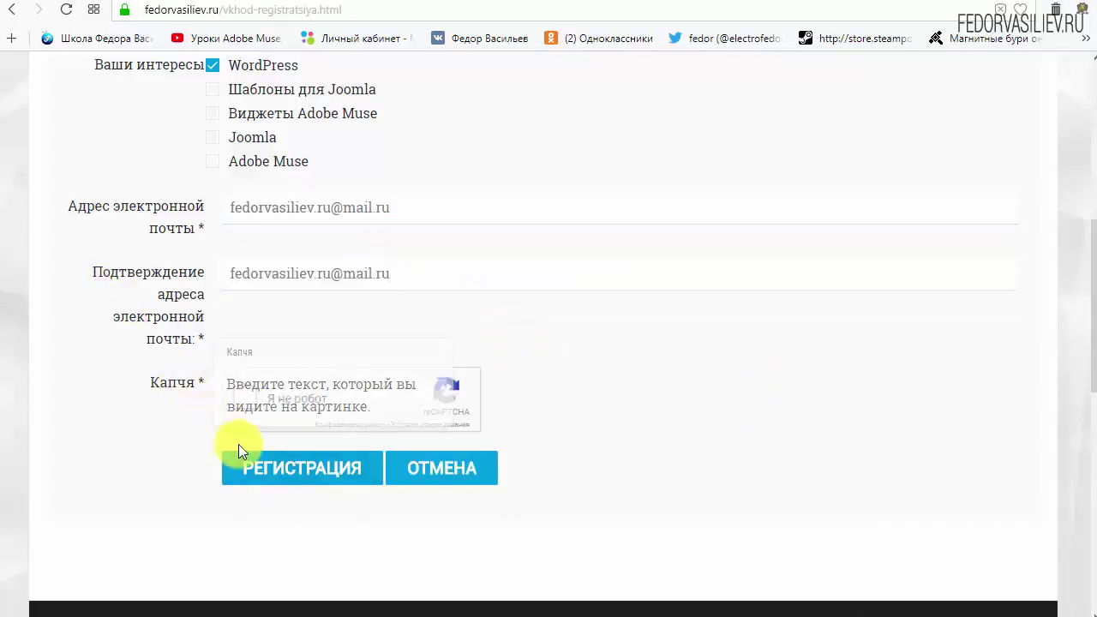
click(246, 402)
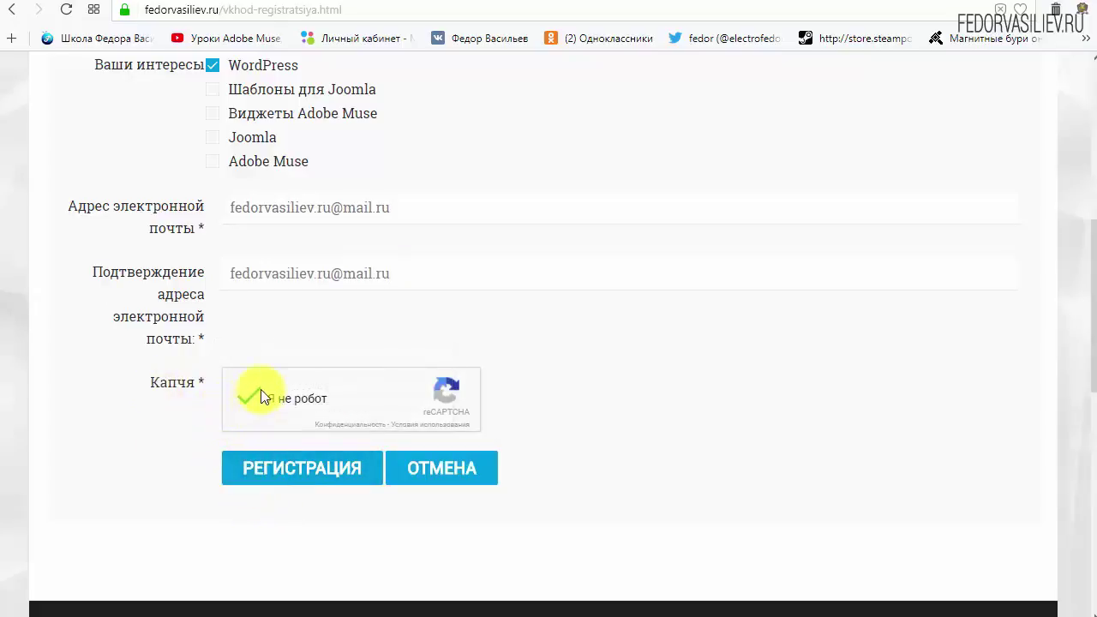
click(282, 466)
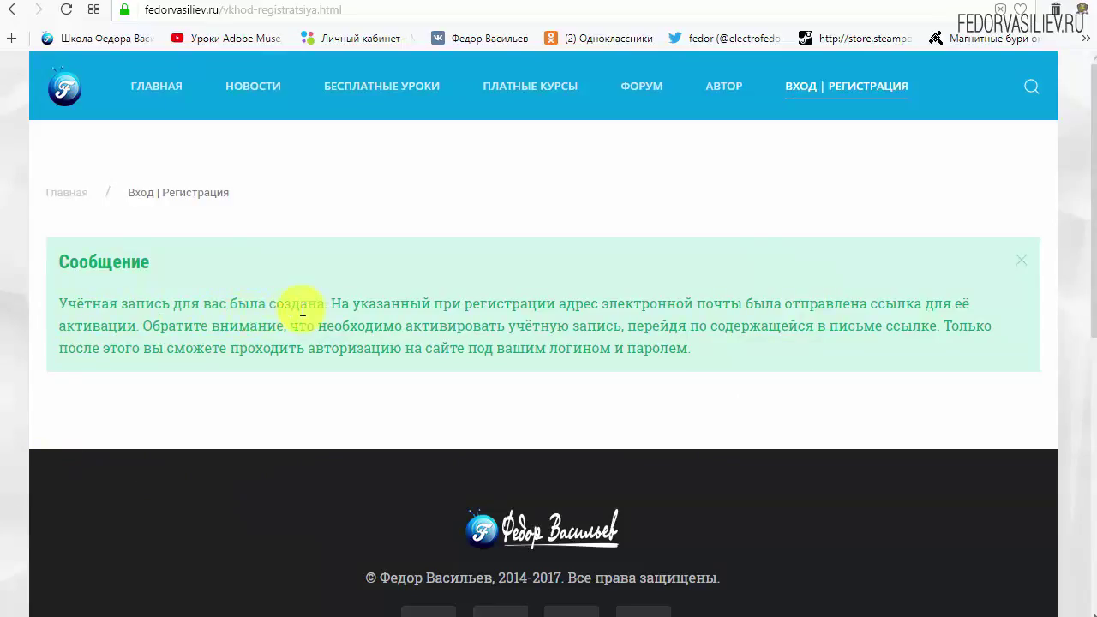
Glance over the account-created message, then go to the mail.ru inbox.
drag(614, 307, 733, 303)
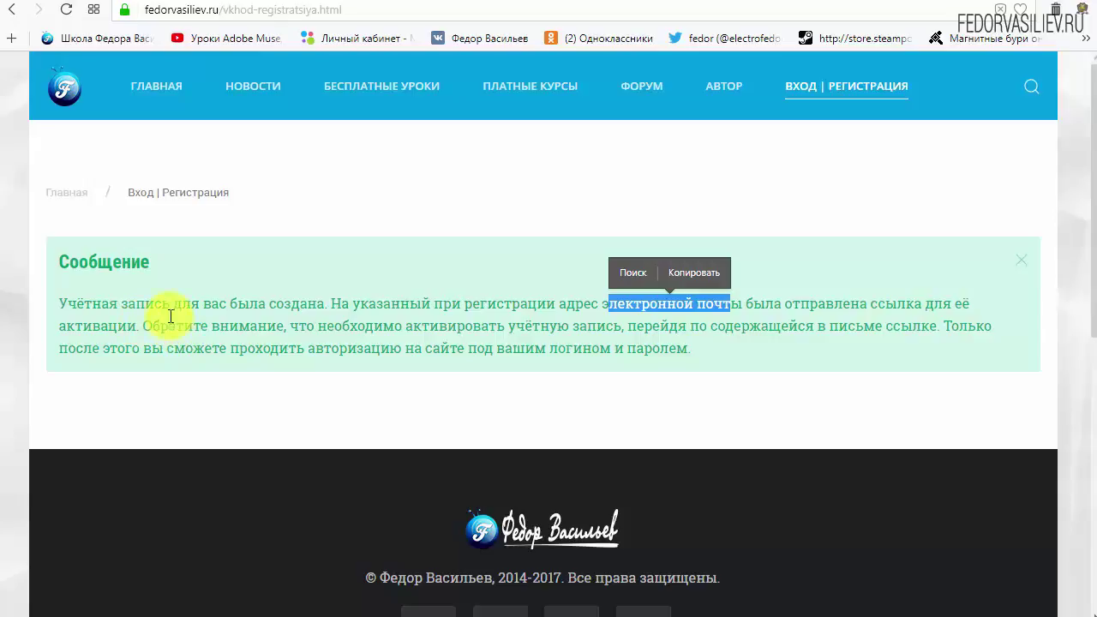
click(88, 7)
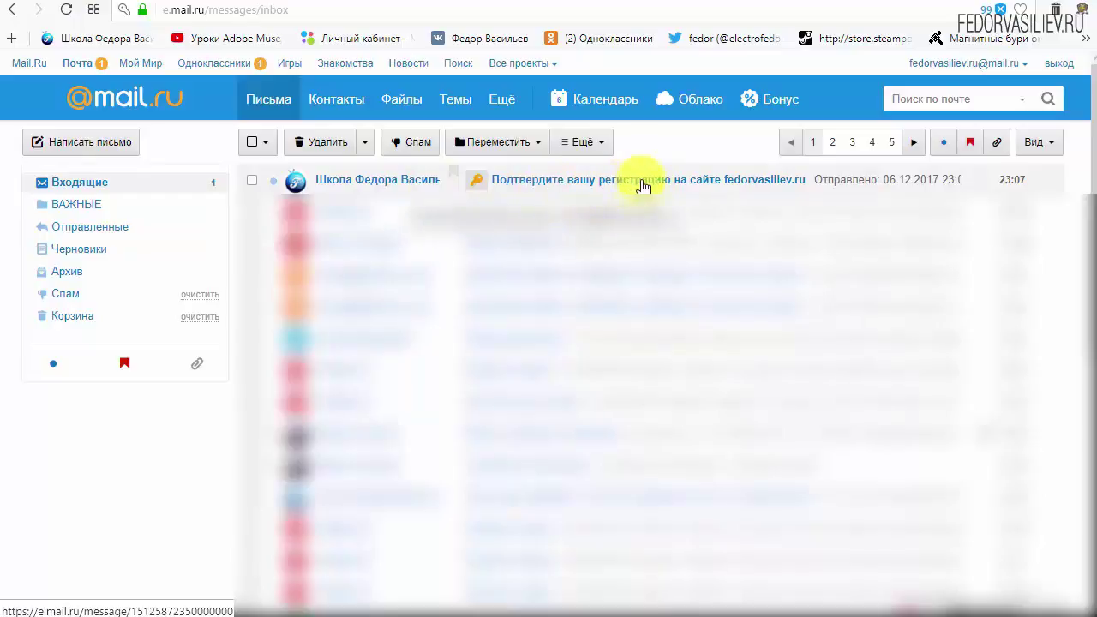
Open the 'Подтвердите вашу регистрацию' e-mail and follow its account activation link.
click(356, 187)
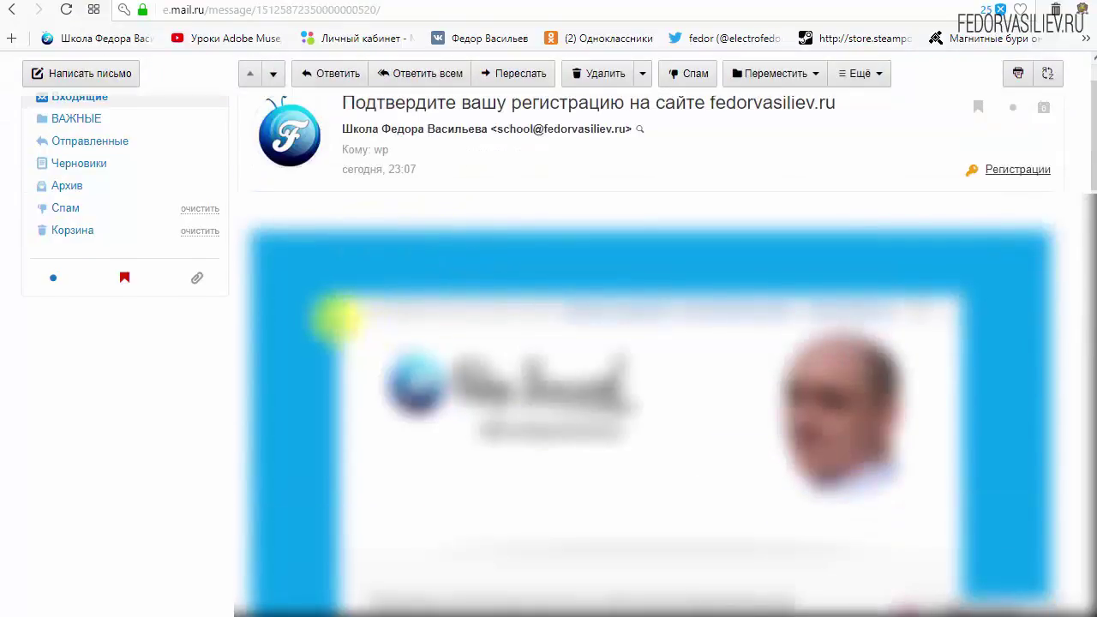
scroll(377, 395, down, 3)
scroll(579, 291, down, 2)
scroll(578, 286, down, 1)
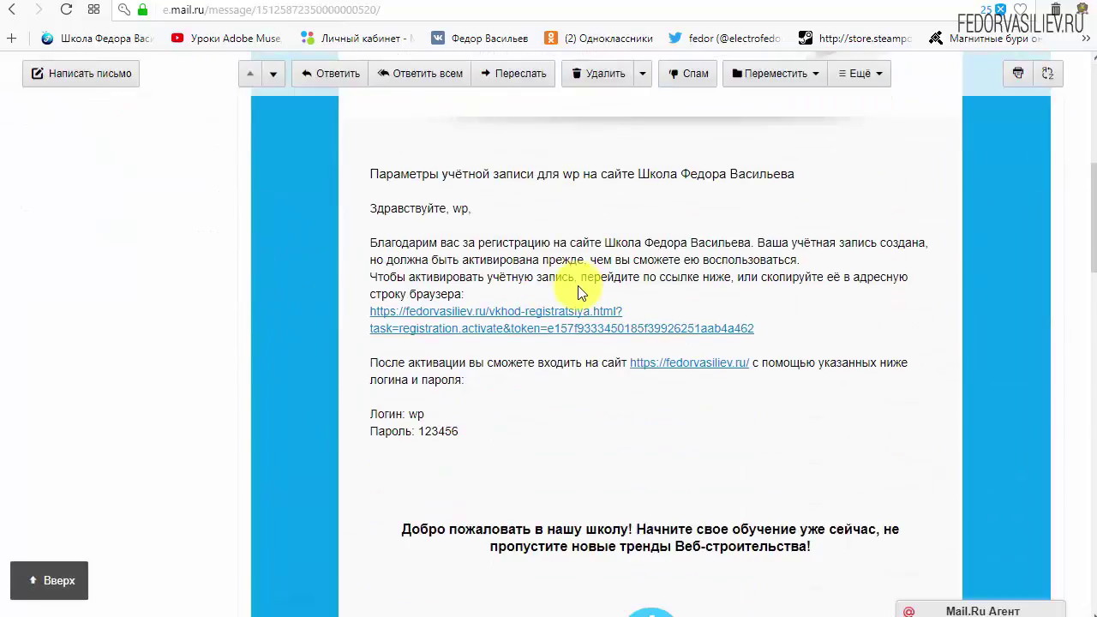
drag(466, 431, 380, 416)
click(562, 420)
scroll(554, 411, down, 6)
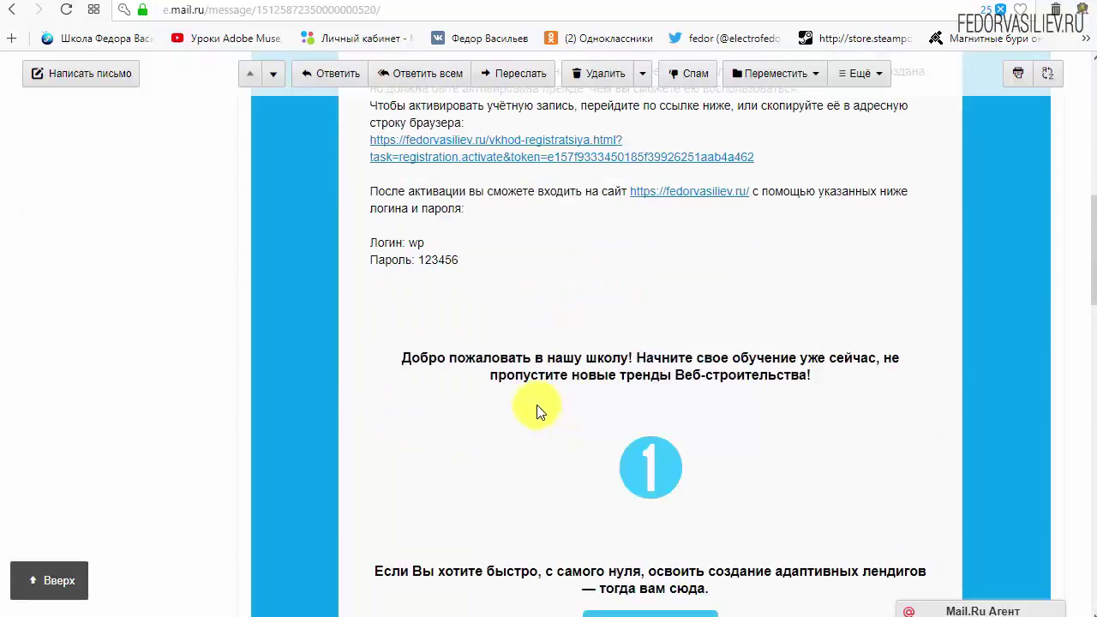
scroll(673, 309, down, 3)
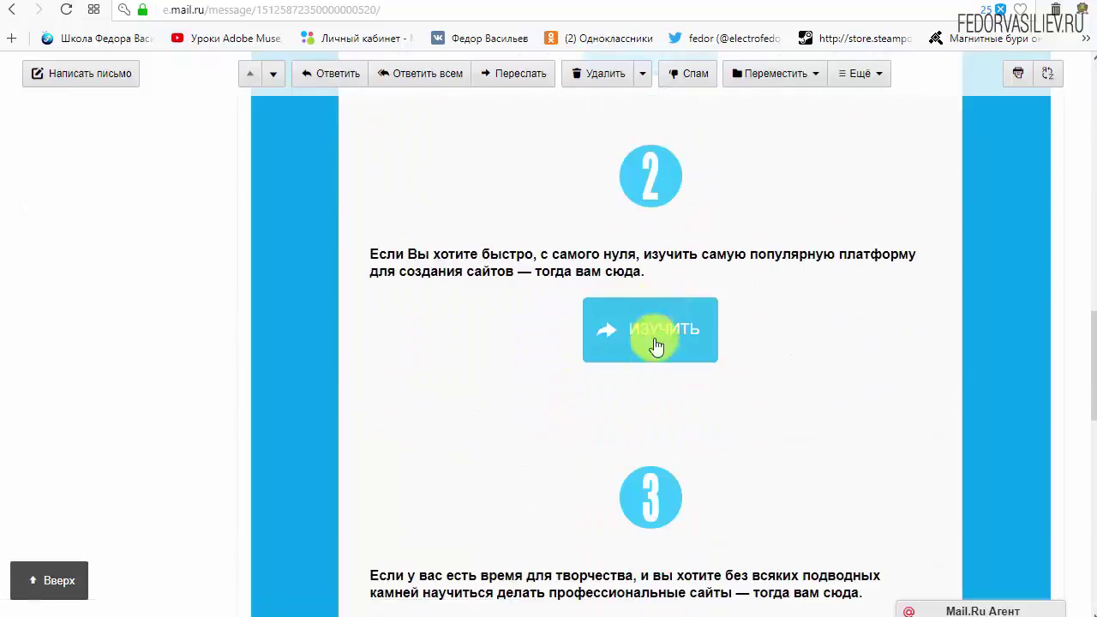
scroll(480, 431, up, 8)
scroll(476, 430, up, 2)
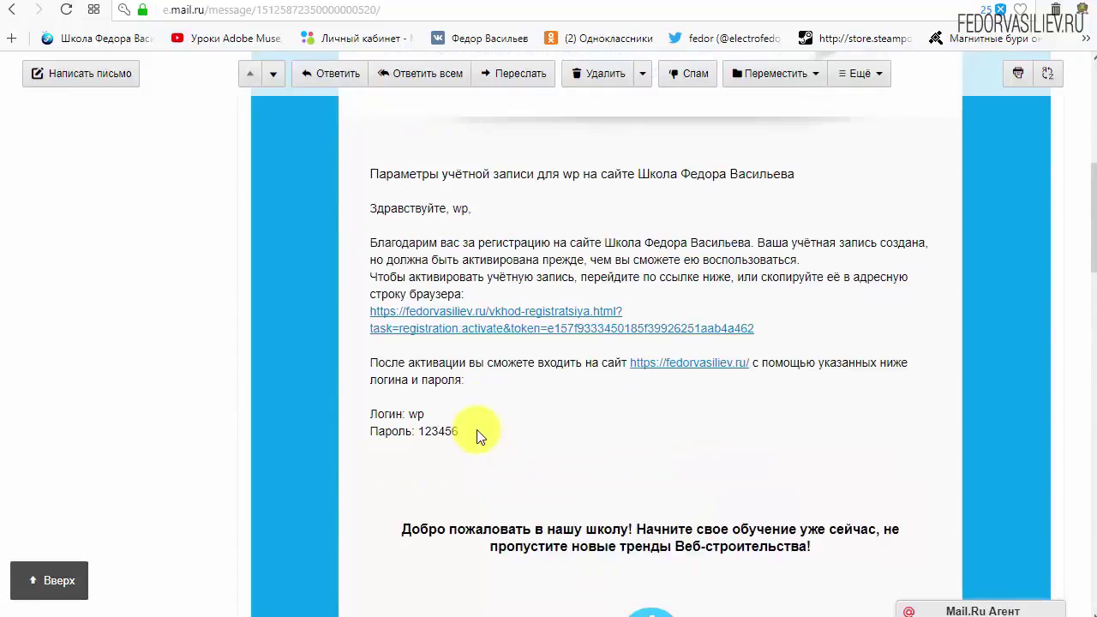
drag(804, 415, 480, 399)
click(706, 397)
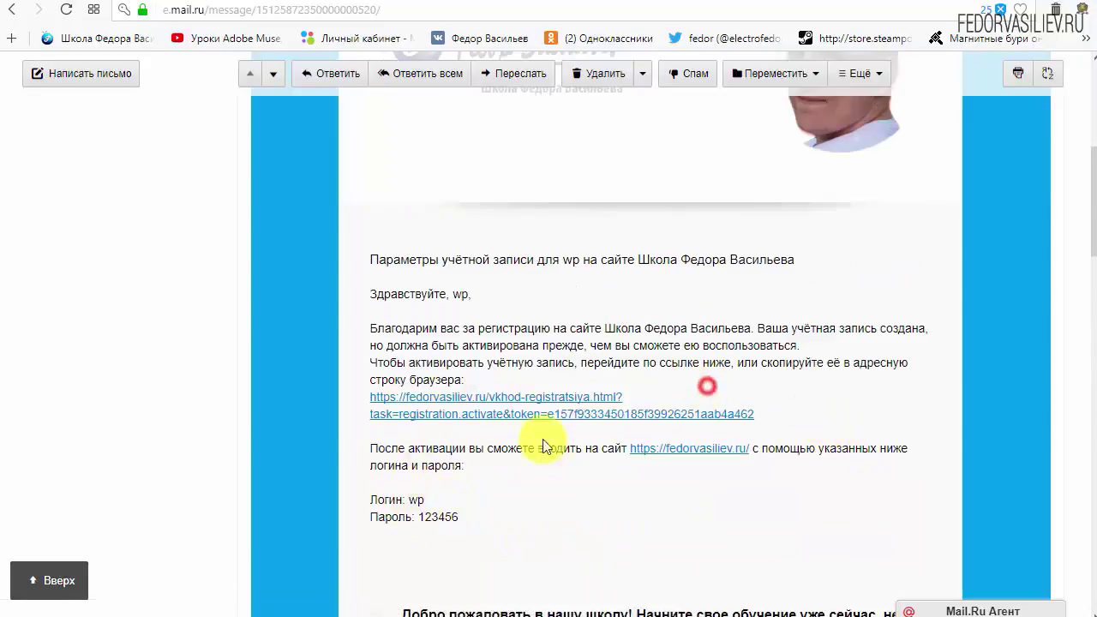
click(546, 394)
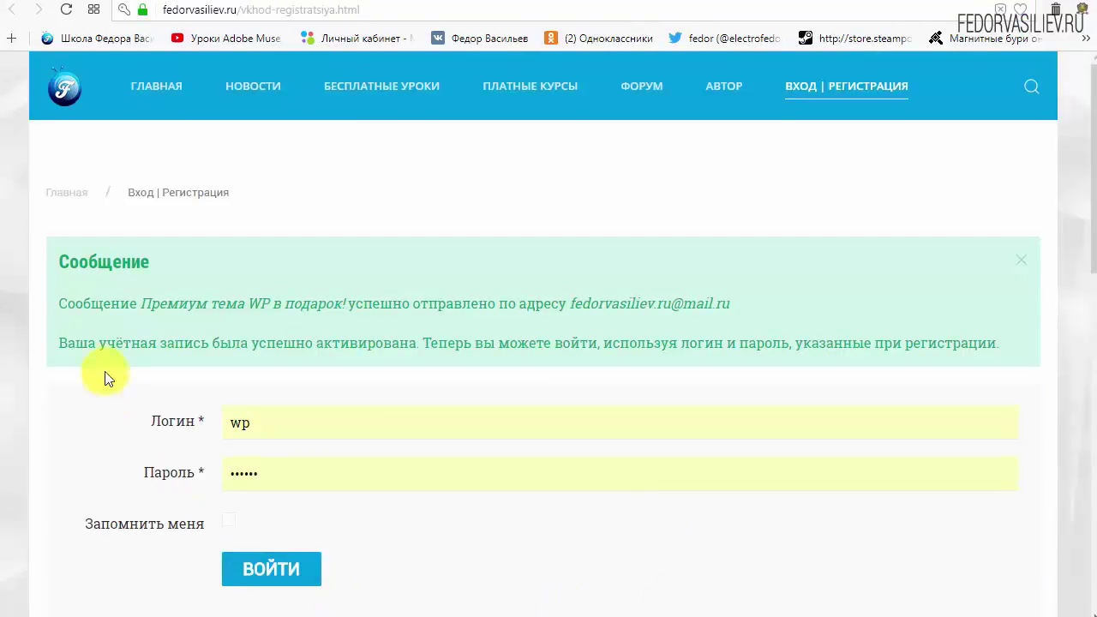
Highlight the Сообщение heading and the sent-message notice on the activation page.
drag(58, 261, 156, 278)
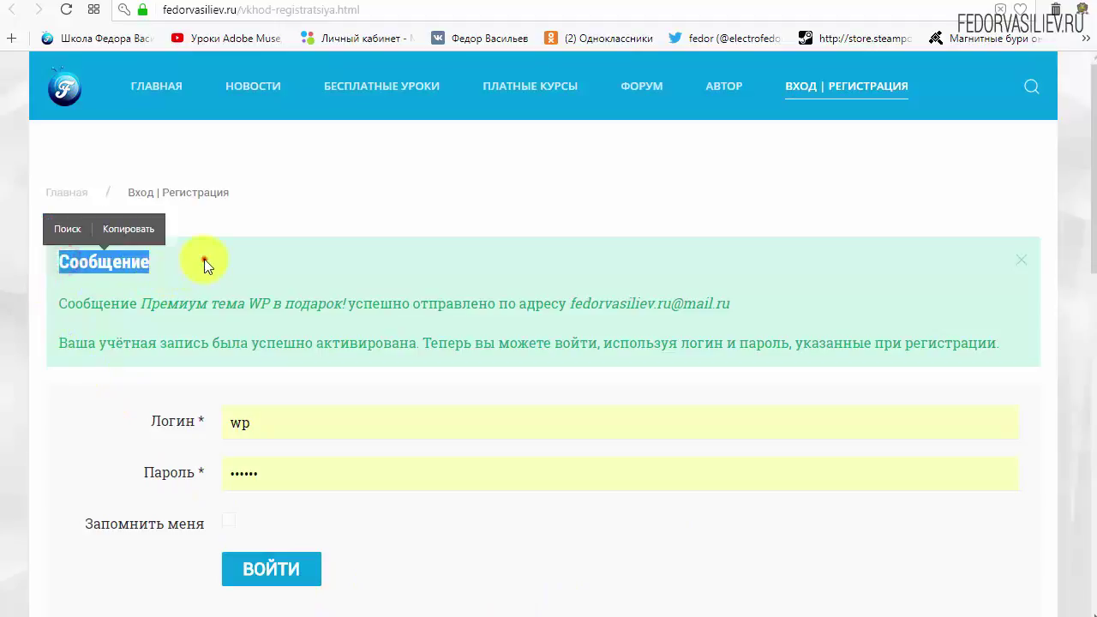
click(206, 261)
drag(48, 303, 147, 310)
click(120, 303)
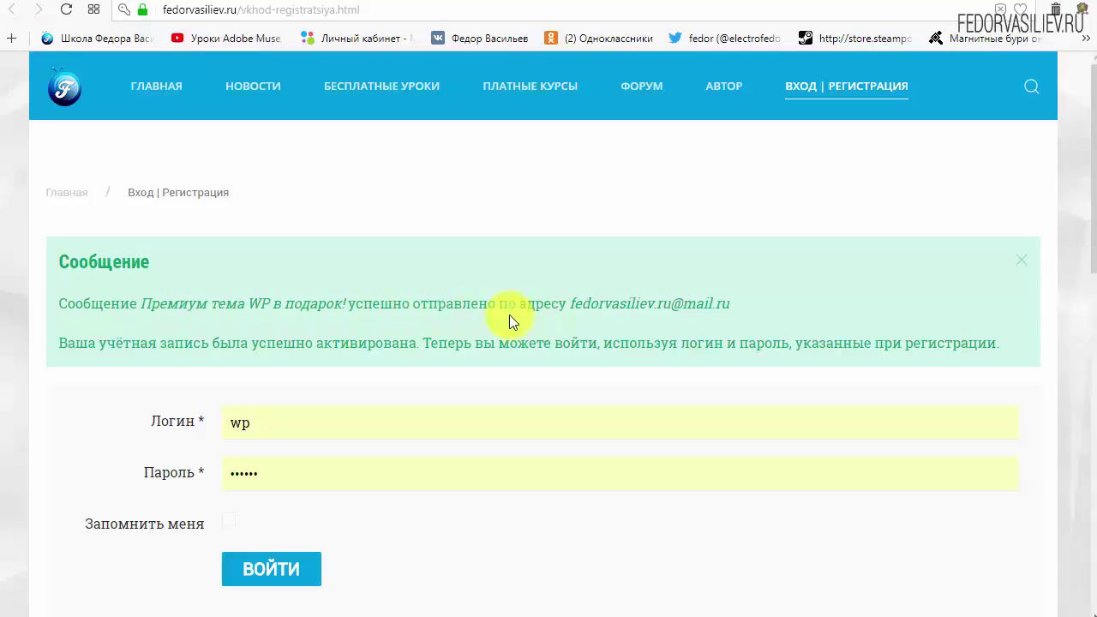
Return from the mail.ru message to the Входящие inbox list.
click(96, 7)
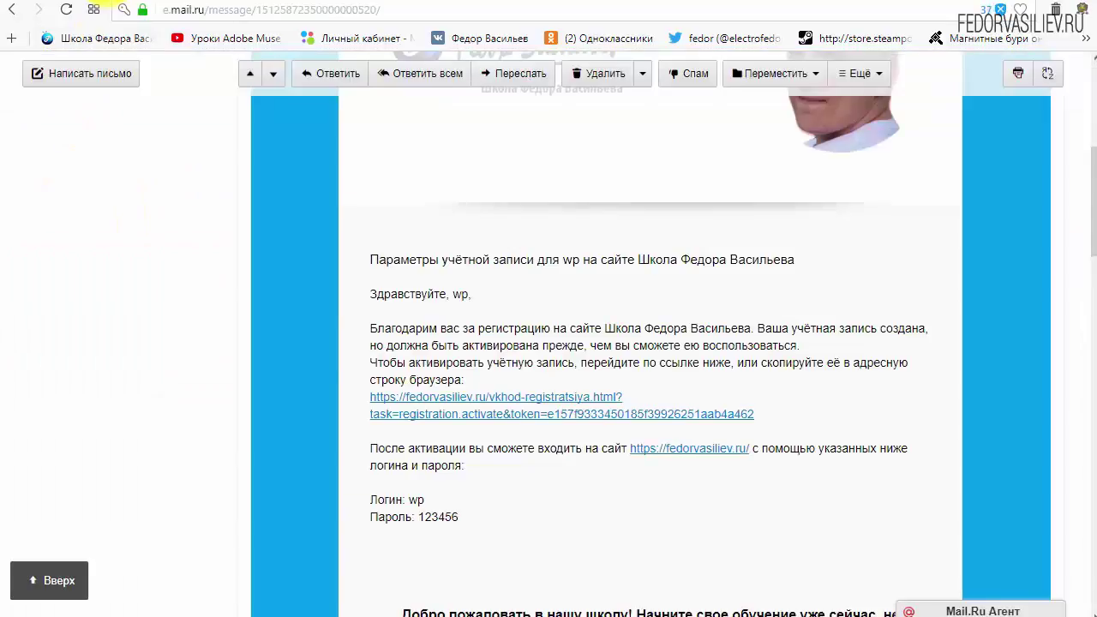
scroll(330, 346, up, 5)
click(94, 191)
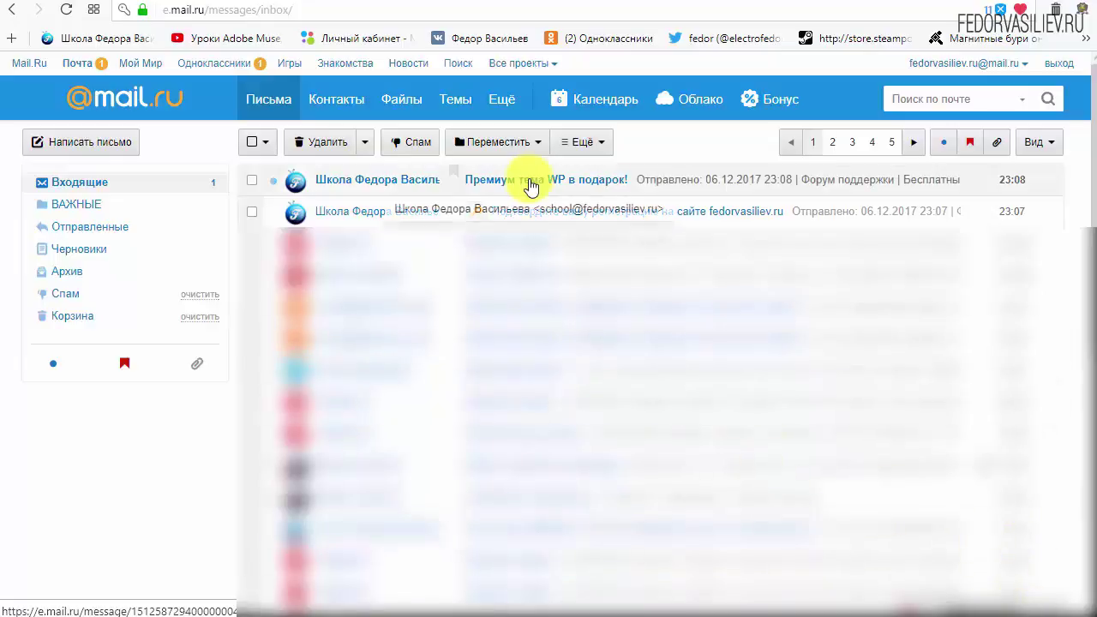
Open the 'Премиум тема WP в подарок!' e-mail and follow its СКАЧАТЬ ТЕМУ link.
click(602, 182)
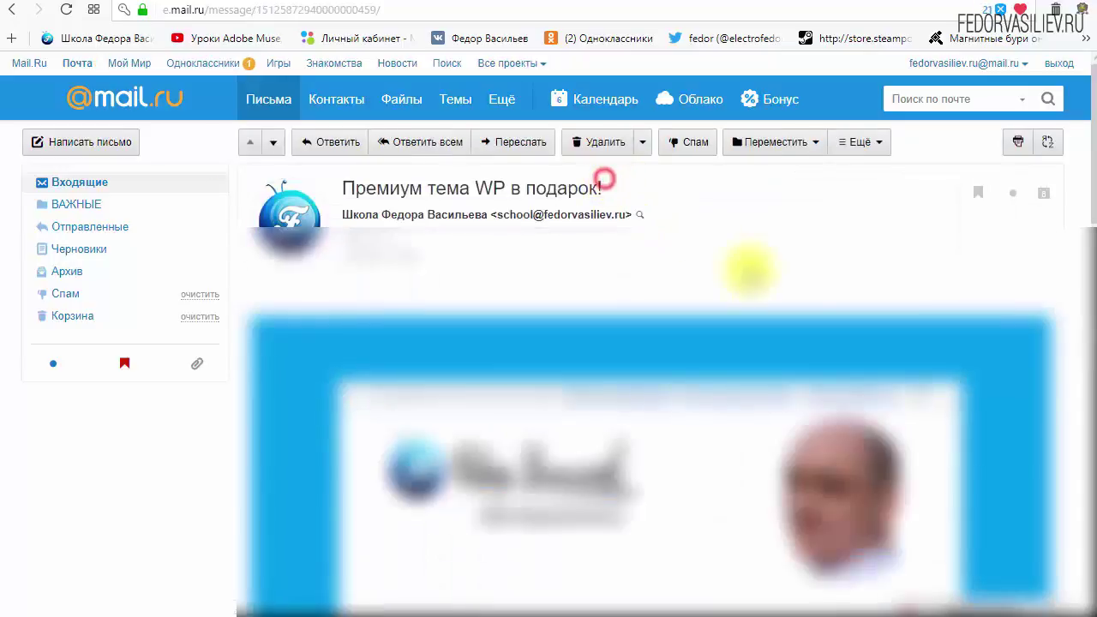
scroll(755, 265, down, 5)
scroll(823, 295, down, 1)
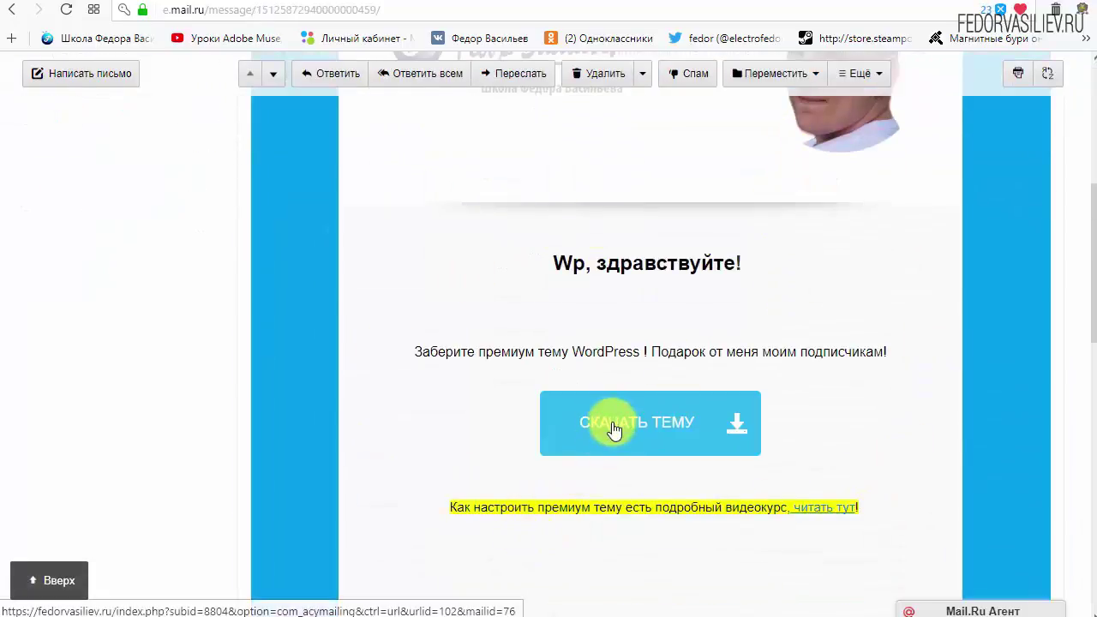
click(626, 450)
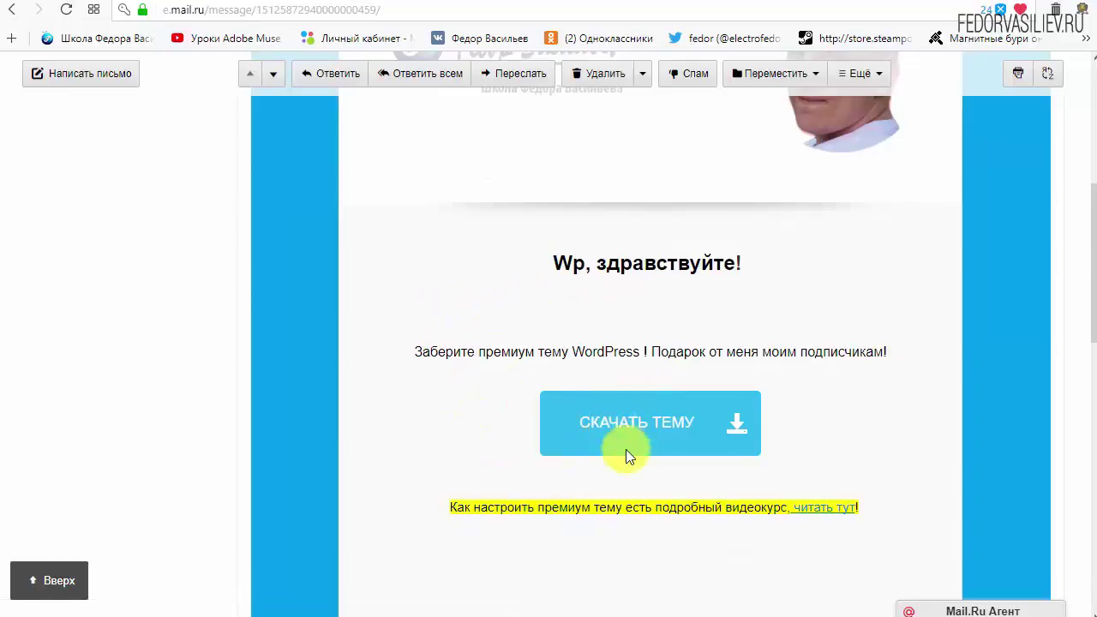
click(625, 453)
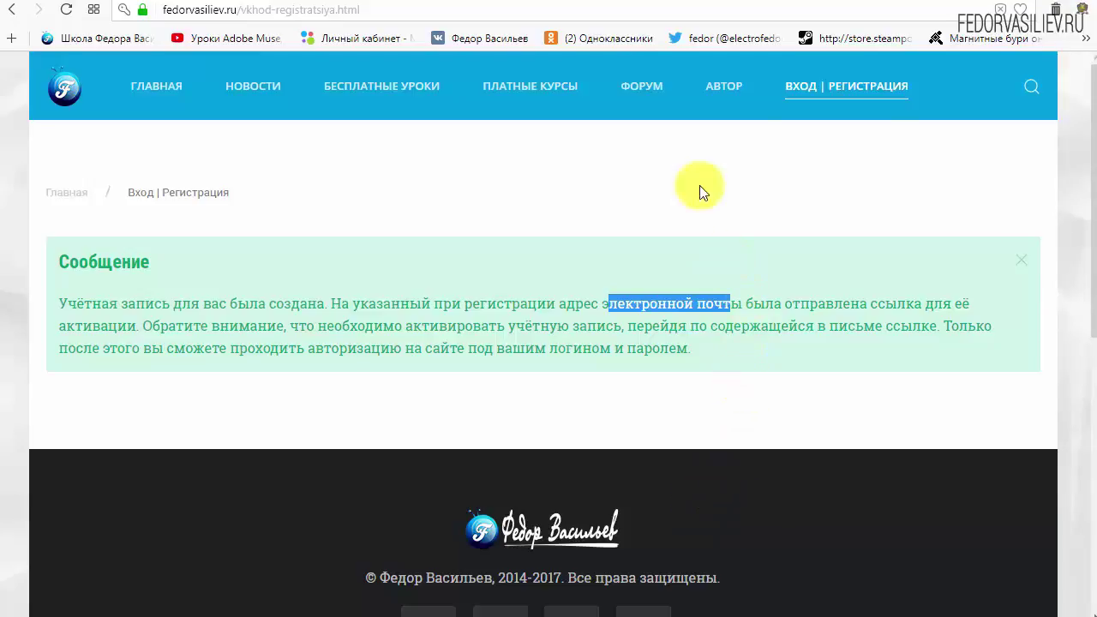
Log in to fedorvasiliev.ru via ВХОД | РЕГИСТРАЦИЯ with the saved login and password.
click(811, 87)
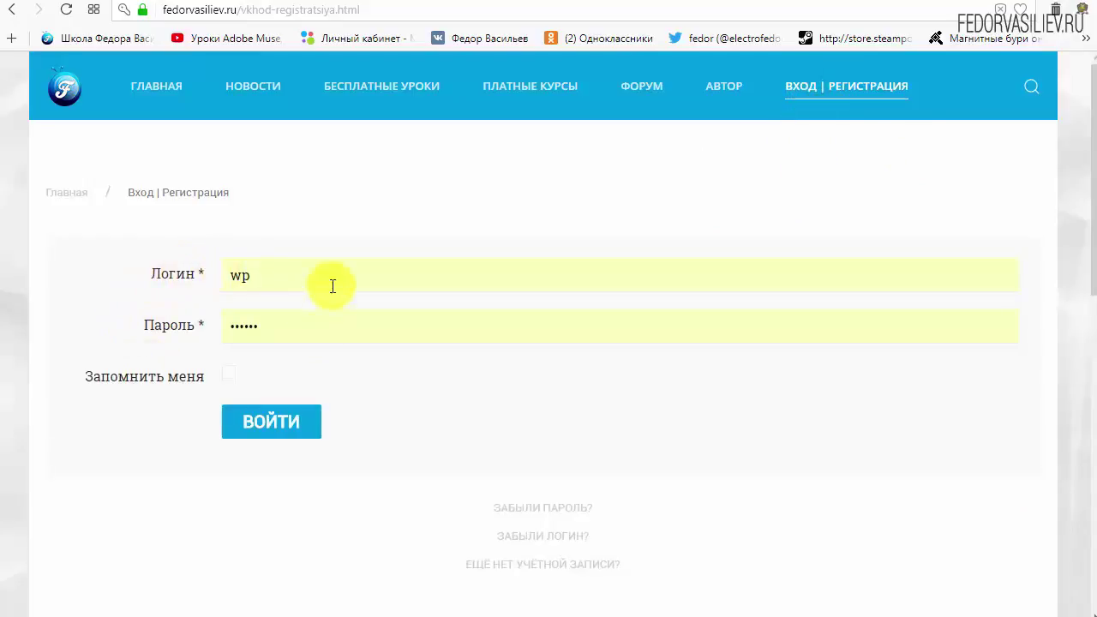
click(269, 425)
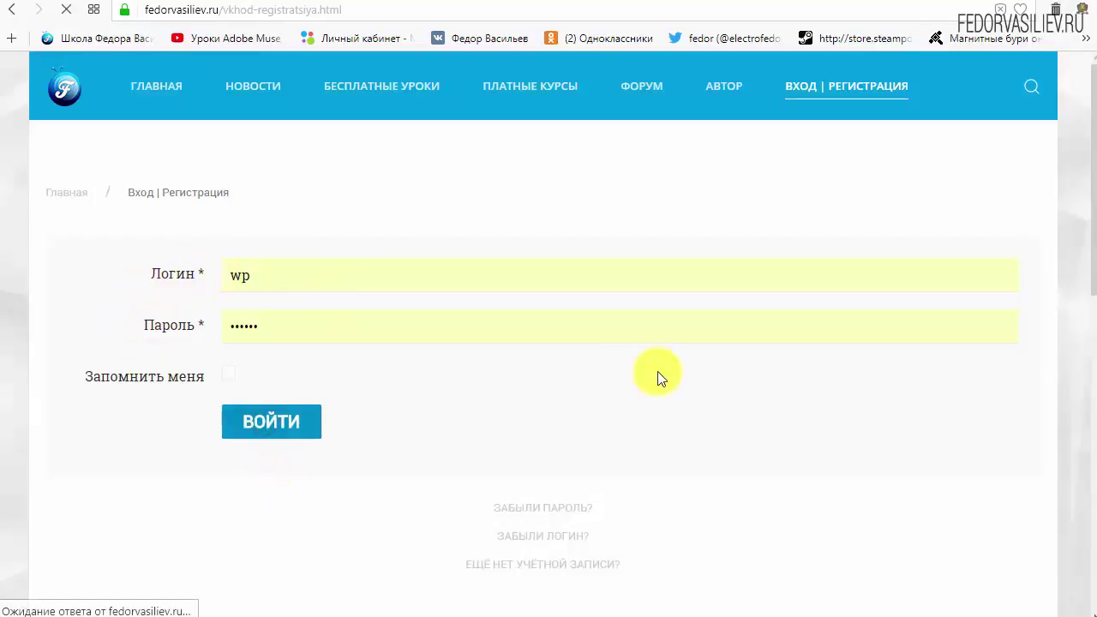
scroll(608, 304, down, 10)
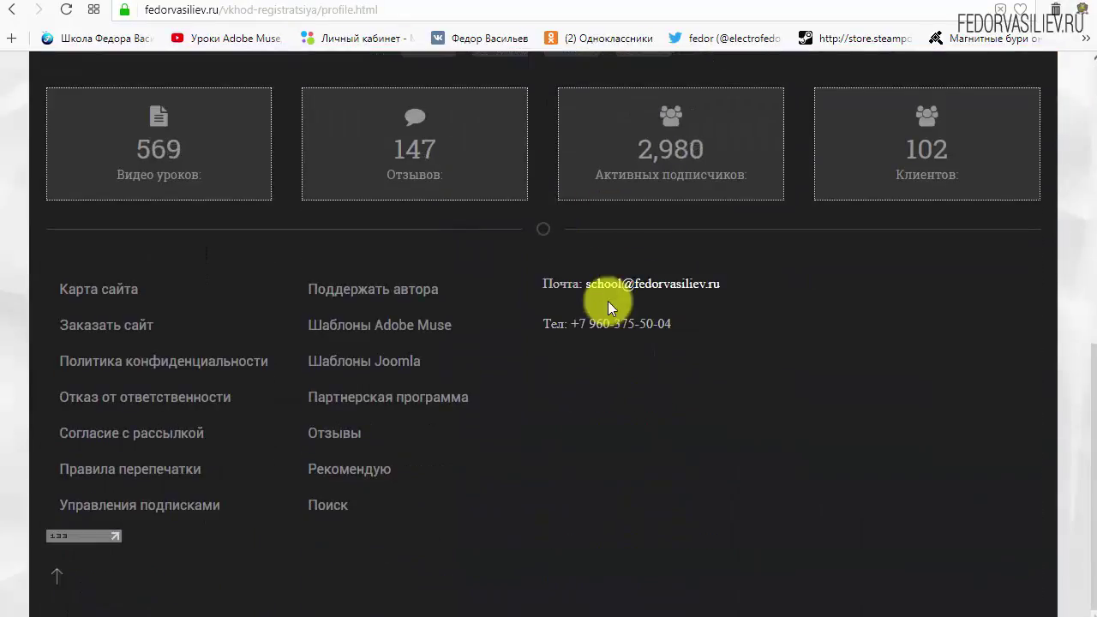